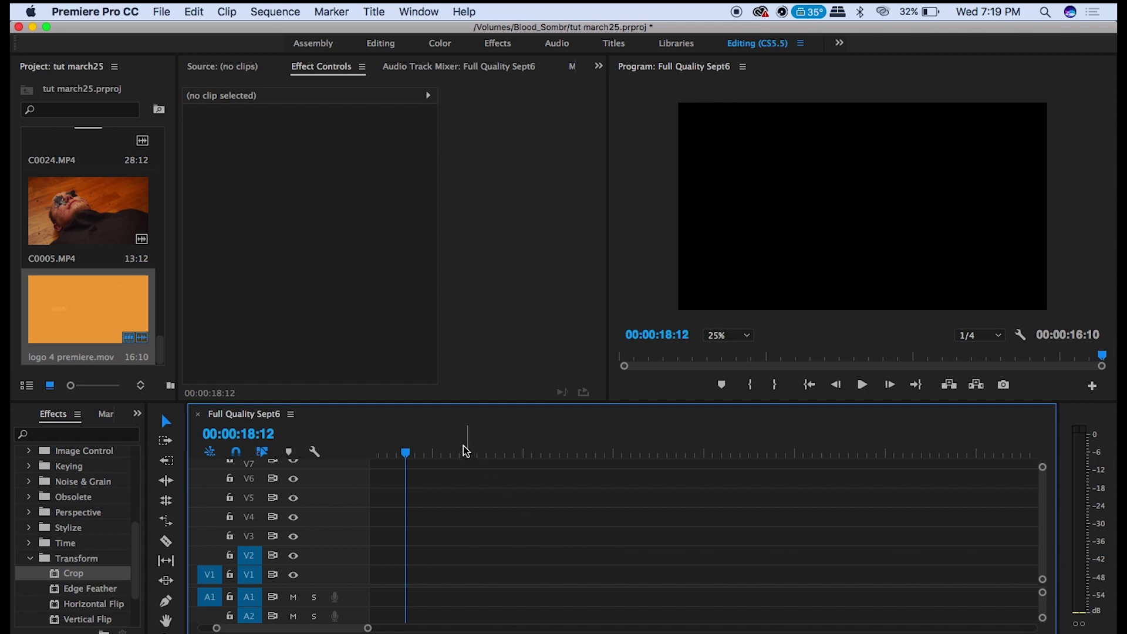
Create a new default-size colour matte in orange C58109
left_click(161, 10)
mouse_move(158, 33)
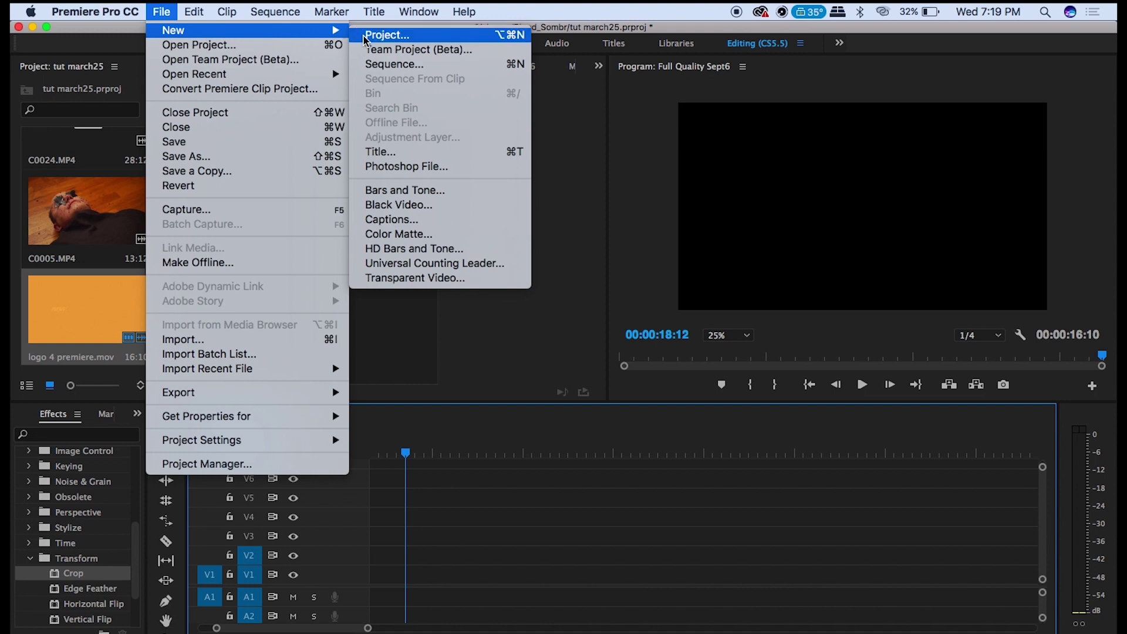
left_click(359, 235)
left_click(634, 402)
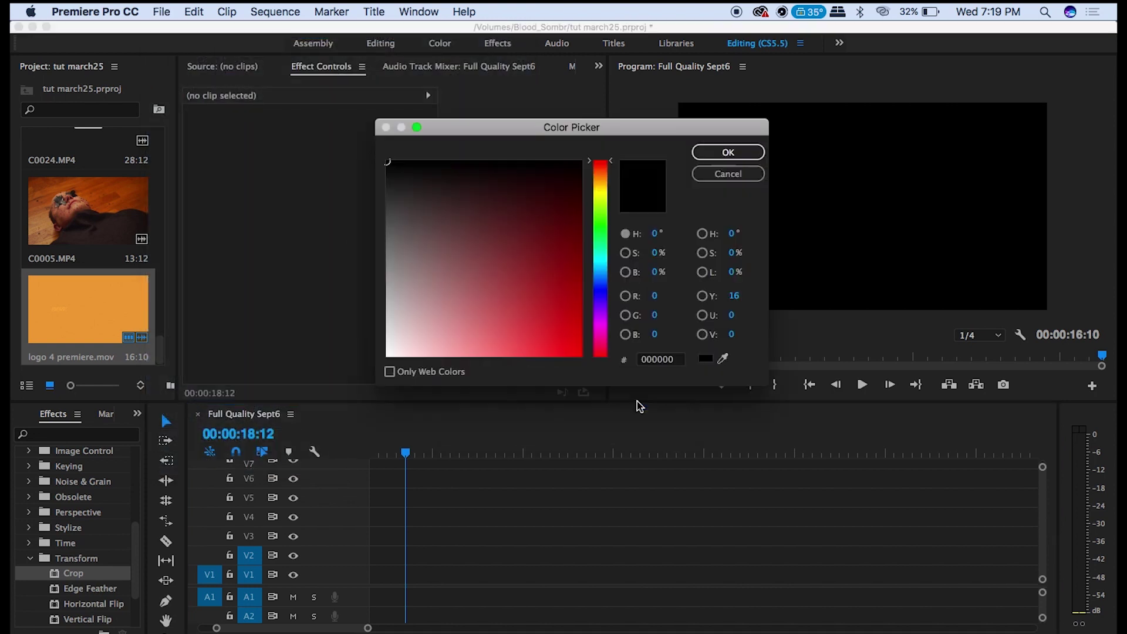
left_click(600, 179)
left_click(599, 181)
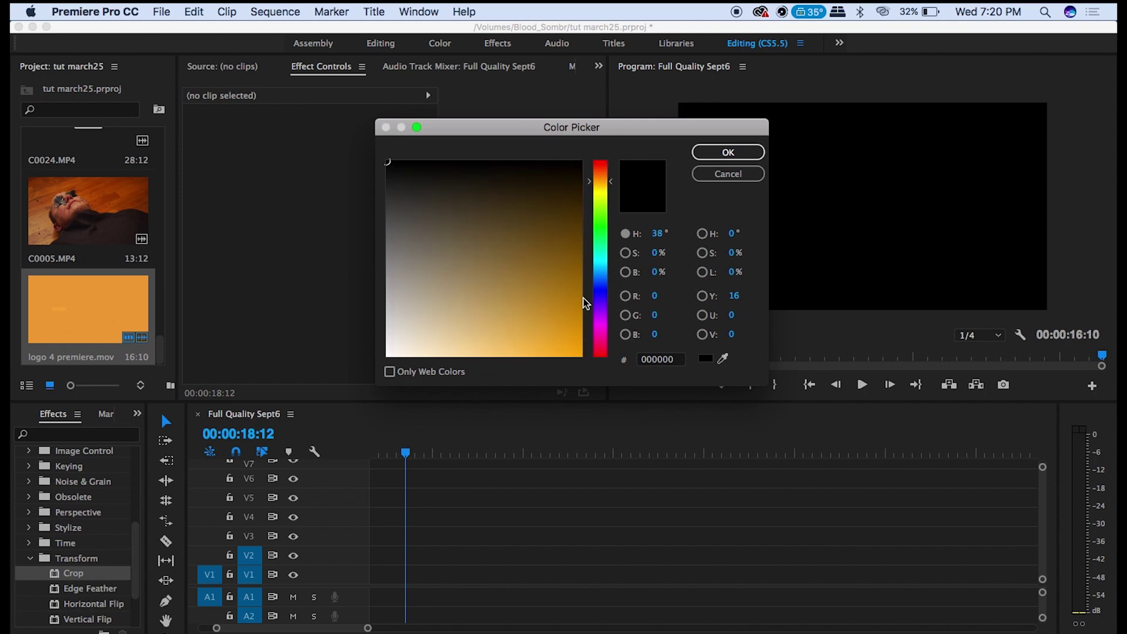
left_click(573, 311)
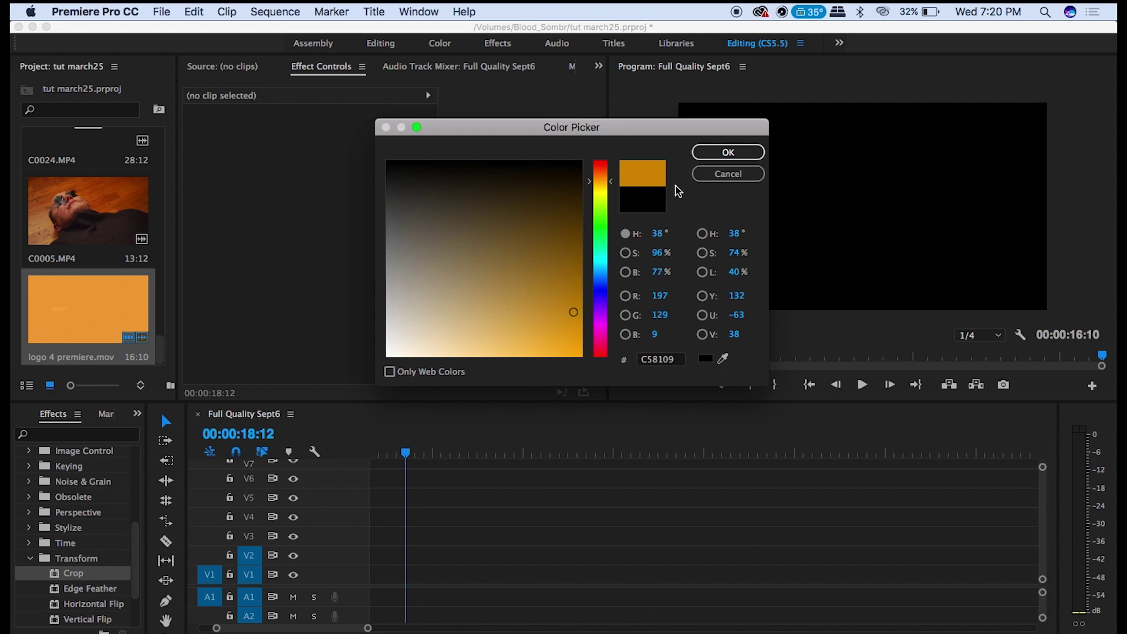
left_click(694, 154)
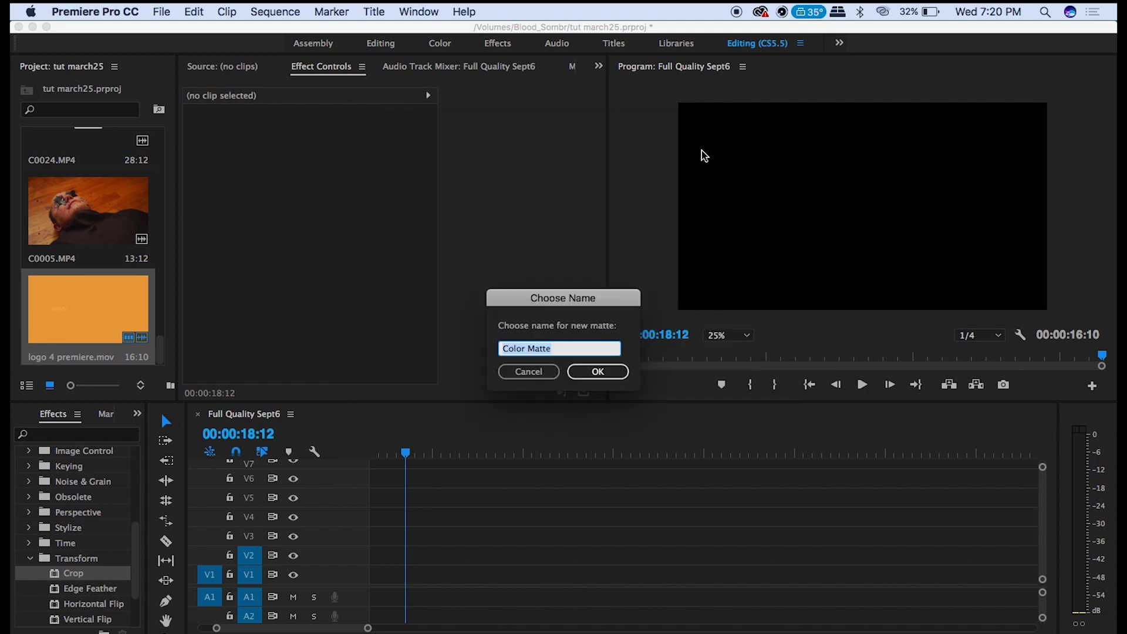
Name the matte 'orange' and place it on the V1 track
type("orange")
left_click(585, 370)
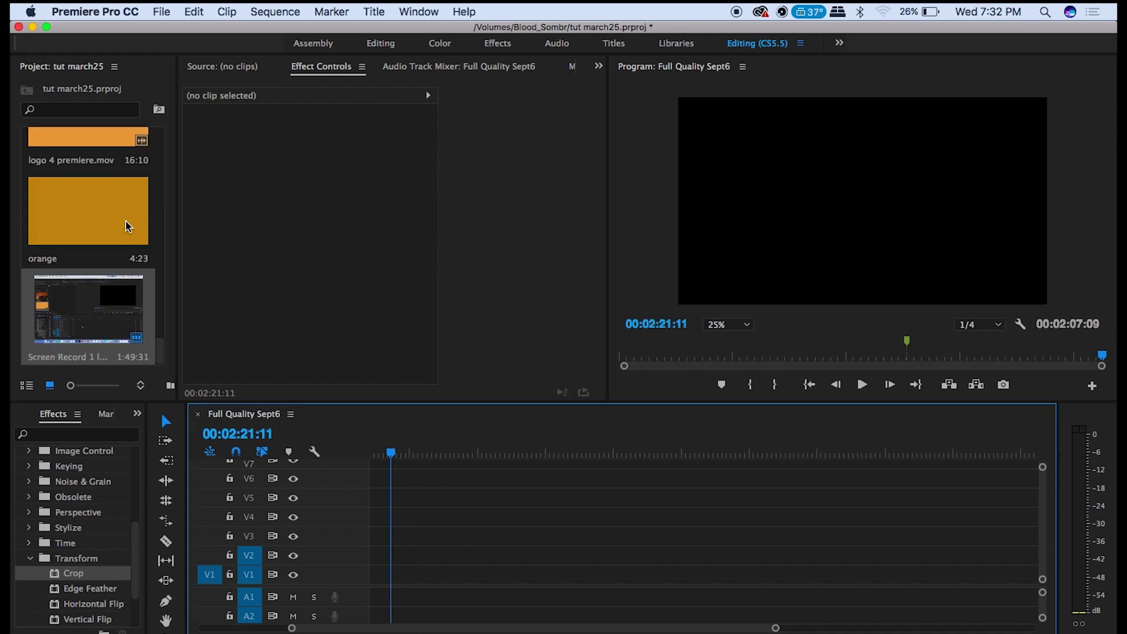
left_click_drag(128, 226, 868, 574)
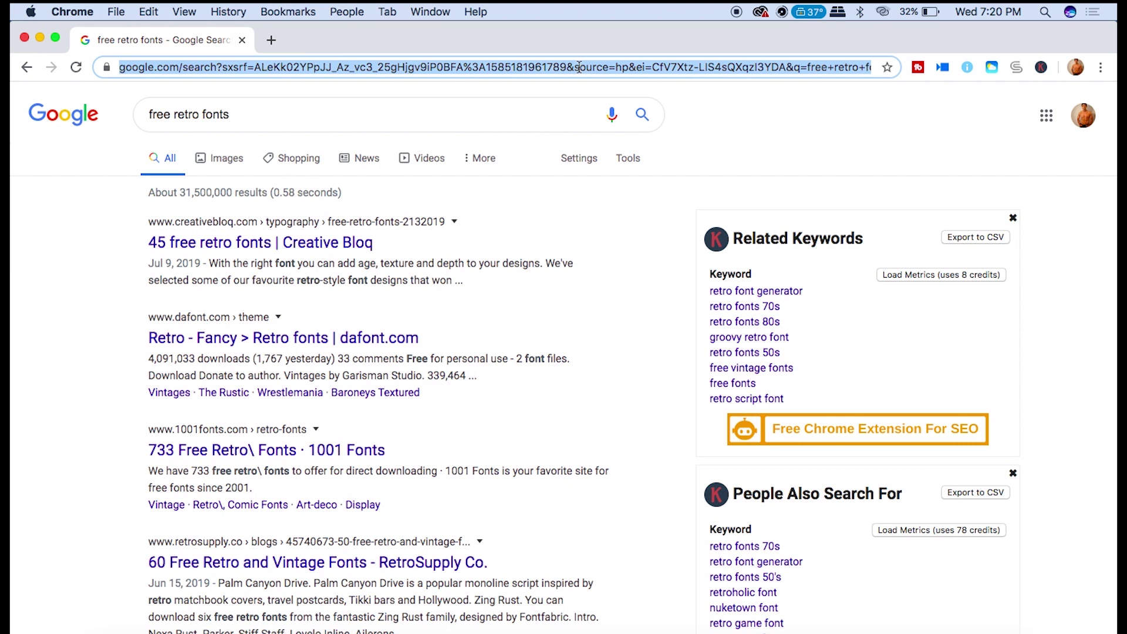
Go to dafont.com and browse the Retro fonts under the Fancy category
type("da")
key("Right")
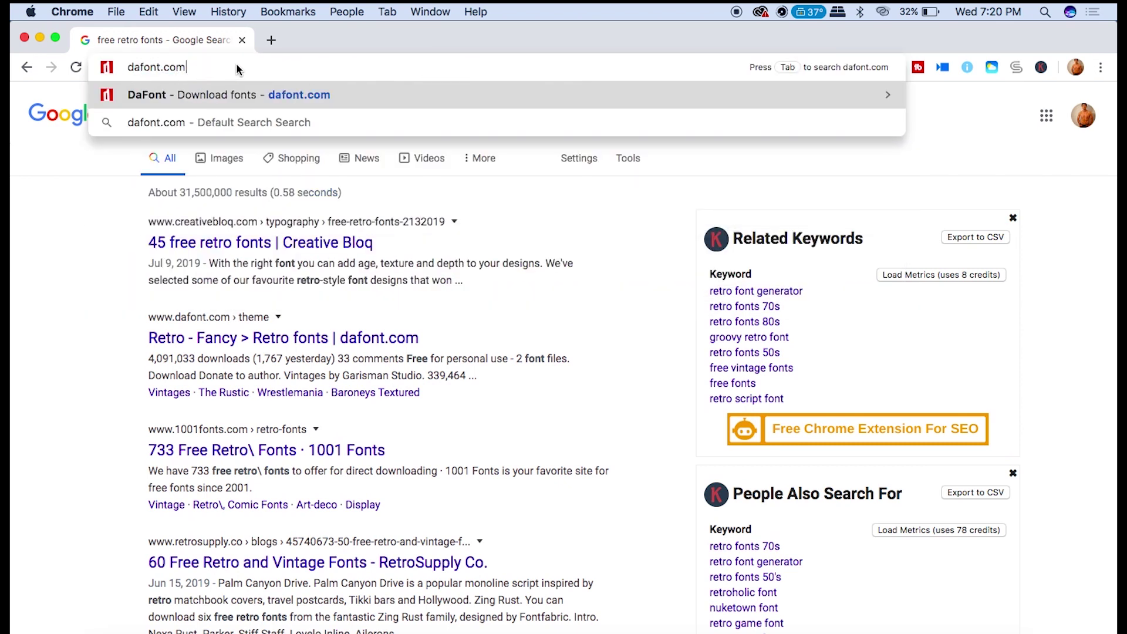
key("Return")
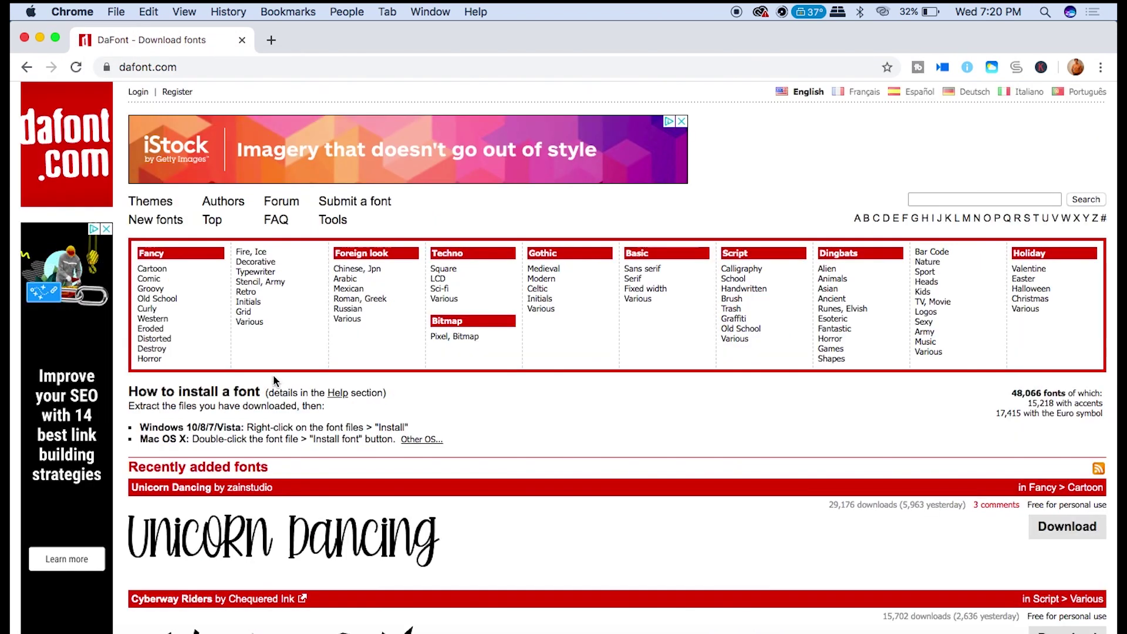
left_click(286, 293)
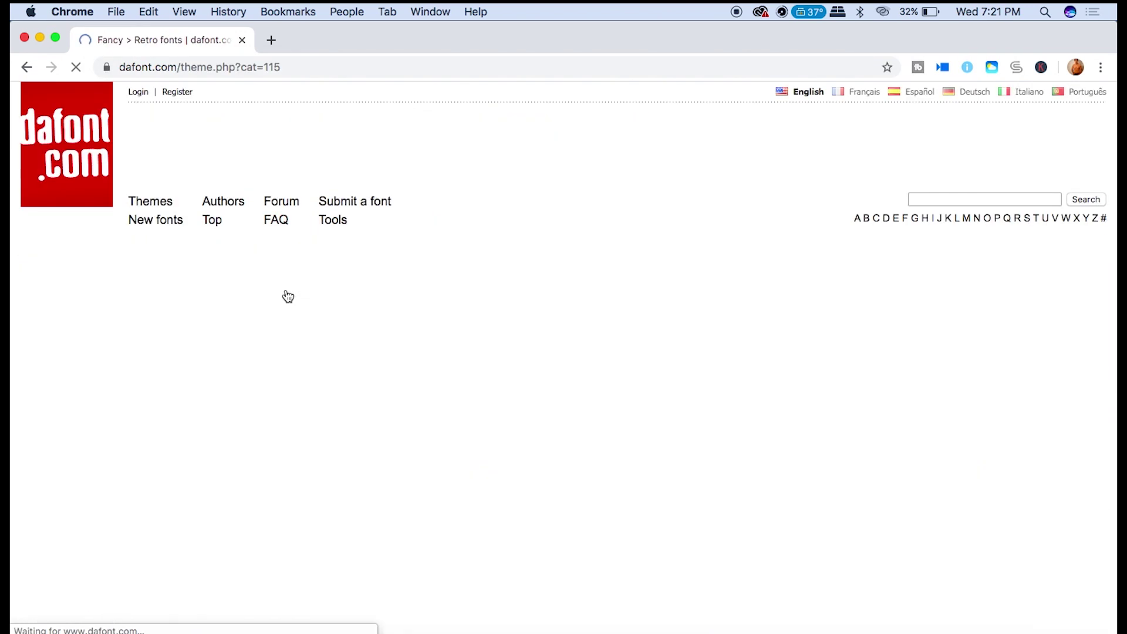
scroll(780, 506, "down", 6)
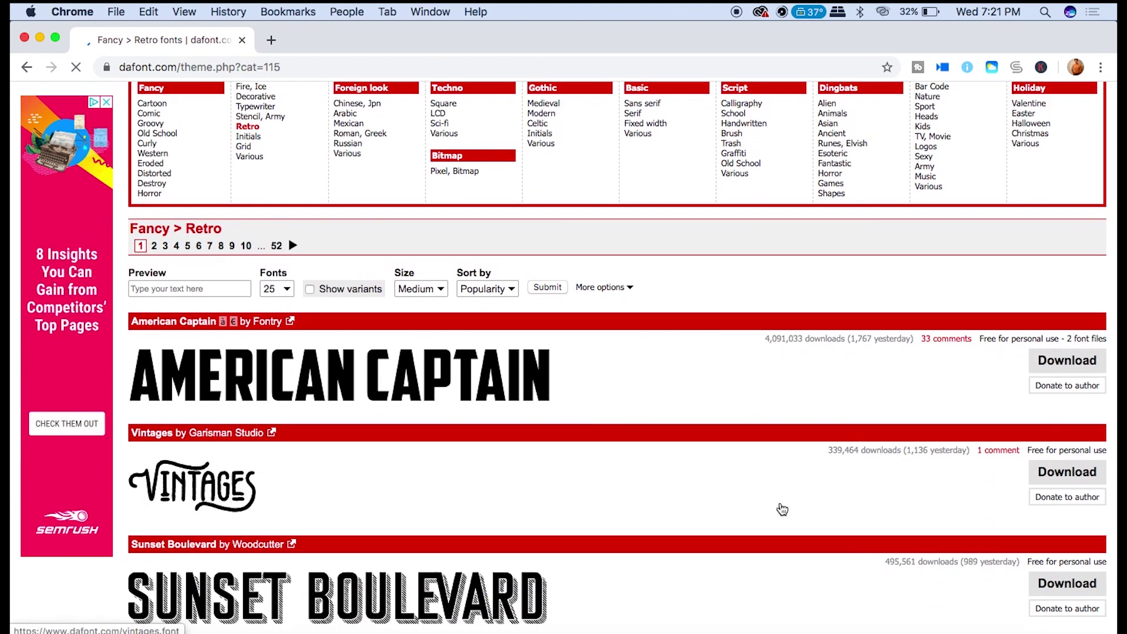
scroll(781, 505, "down", 6)
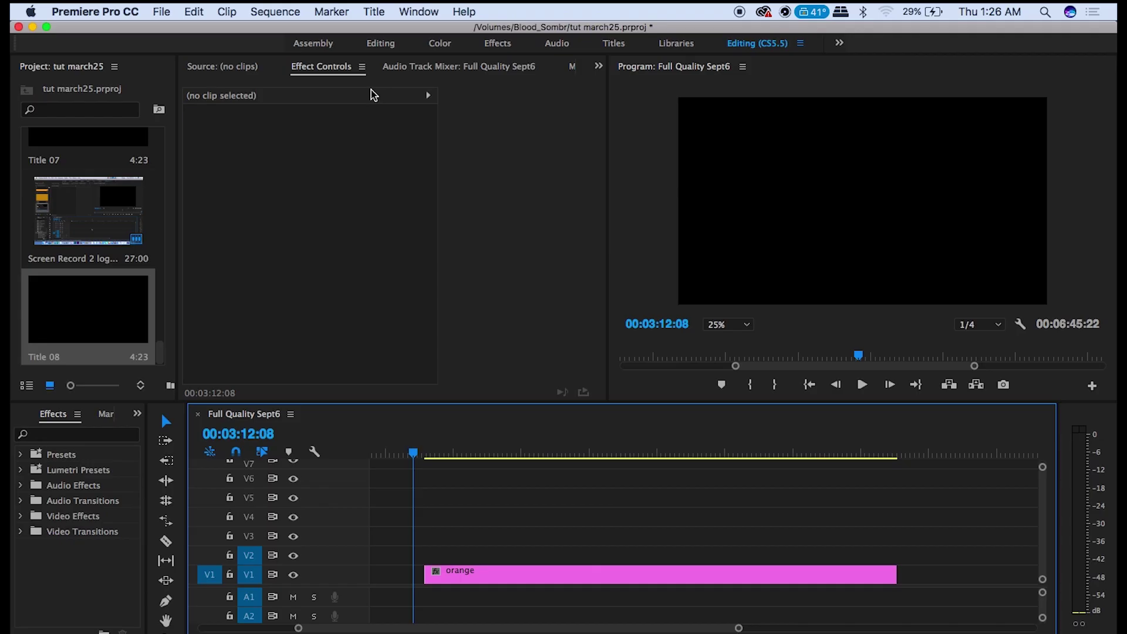
Create a new Default Still title named Title 09
left_click(373, 10)
mouse_move(405, 54)
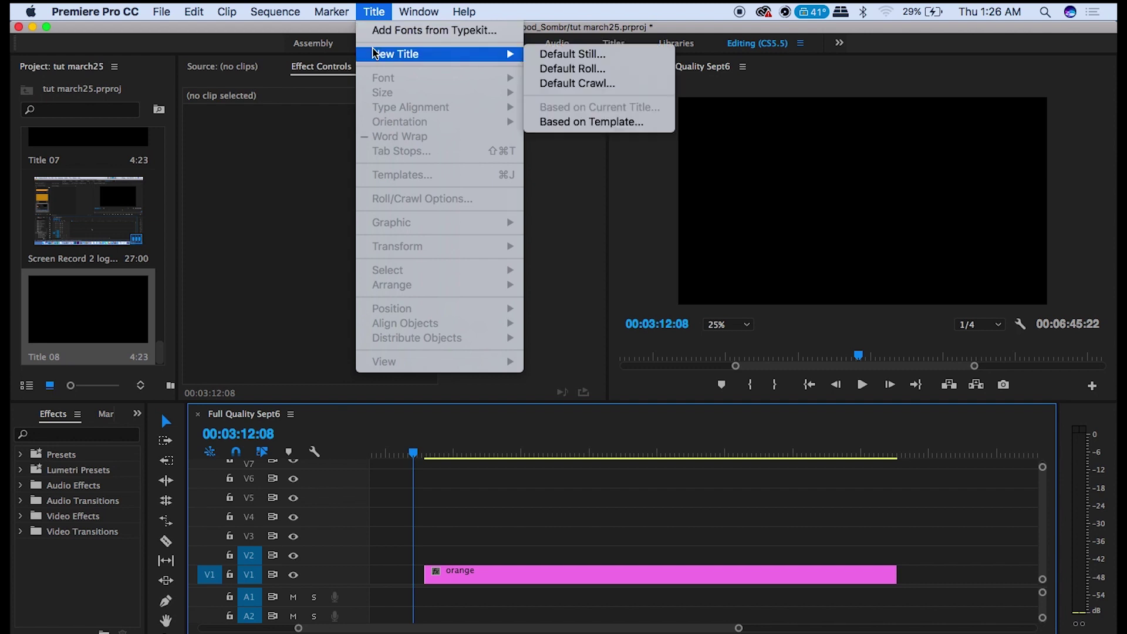
left_click(543, 56)
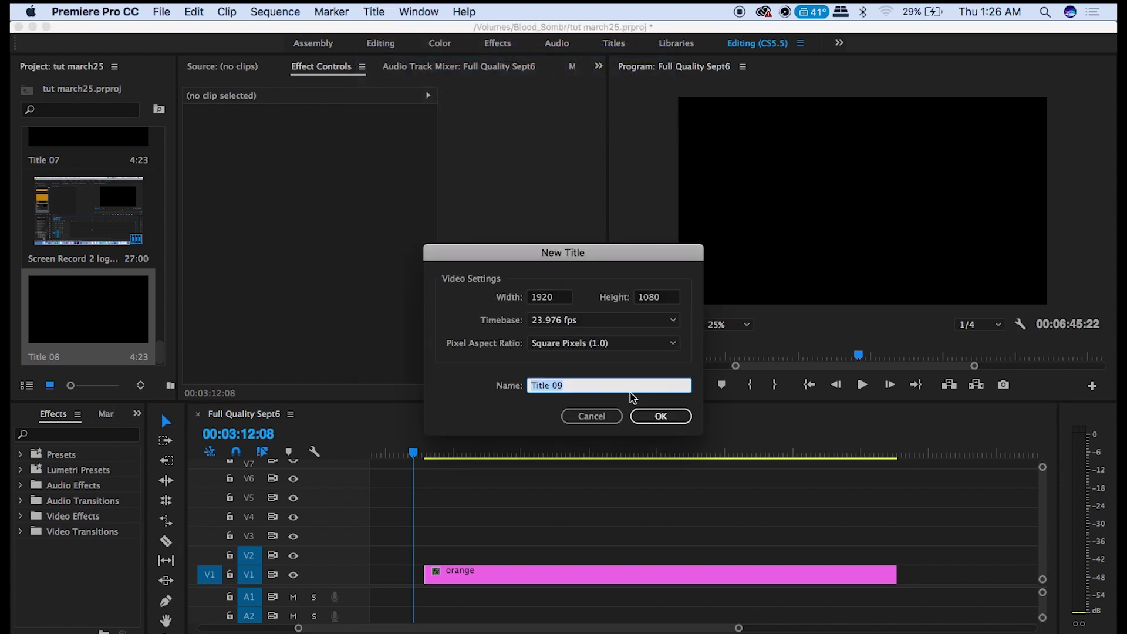
left_click(652, 415)
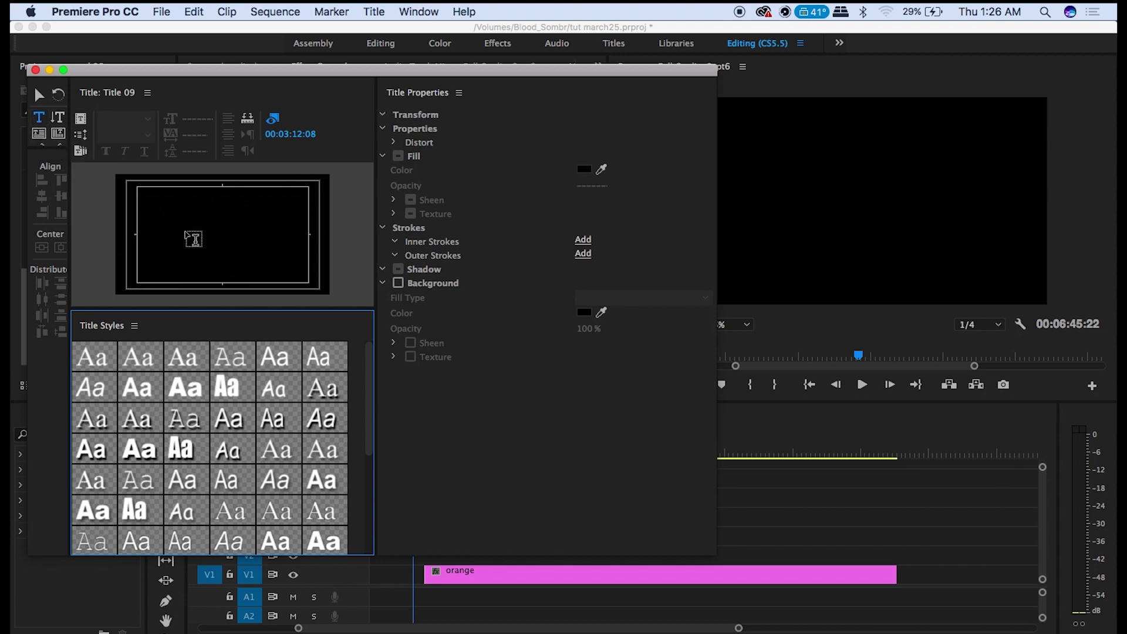
Type BERRY on the title canvas and enlarge it across the frame
left_click(194, 239)
type("BERRY")
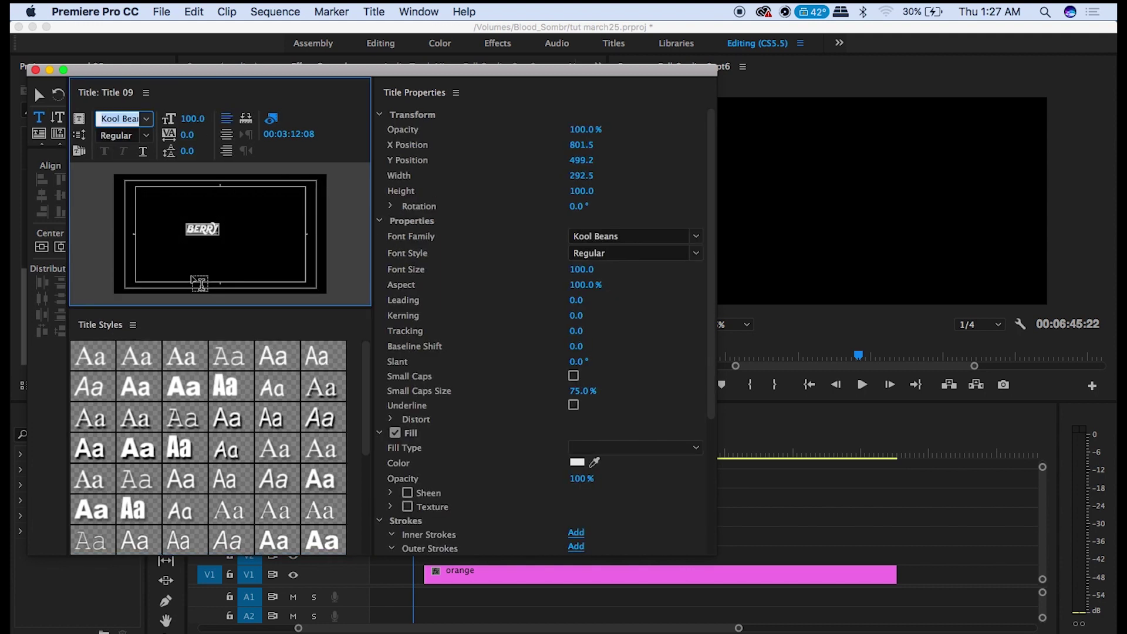
left_click(39, 94)
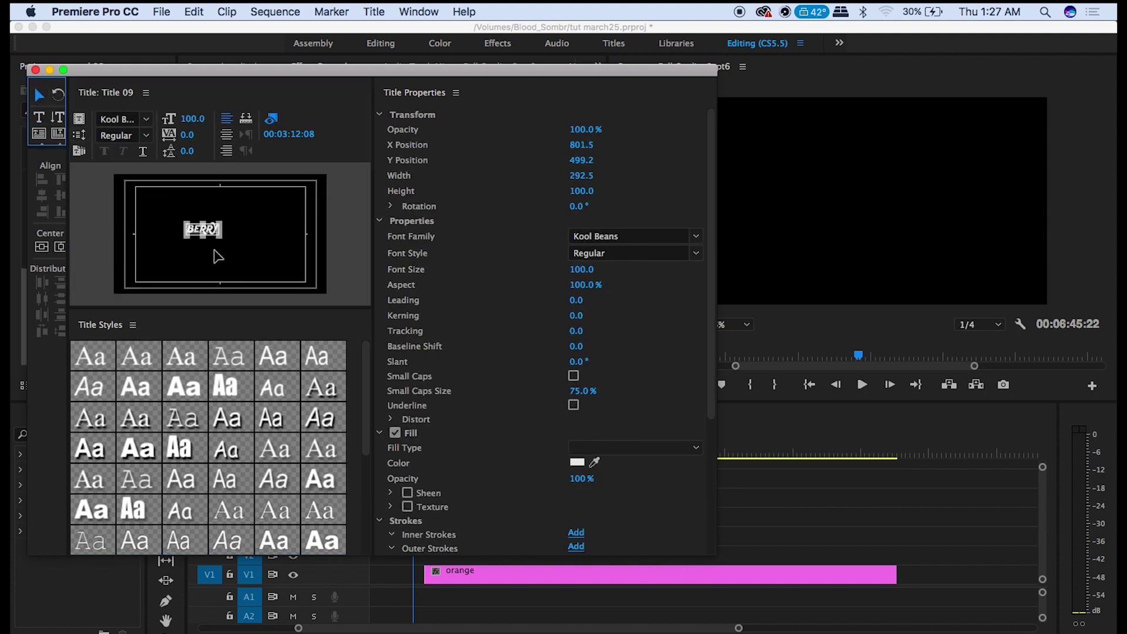
mouse_move(221, 239)
left_mouse_down()
mouse_move(266, 259)
mouse_move(238, 232)
left_mouse_up()
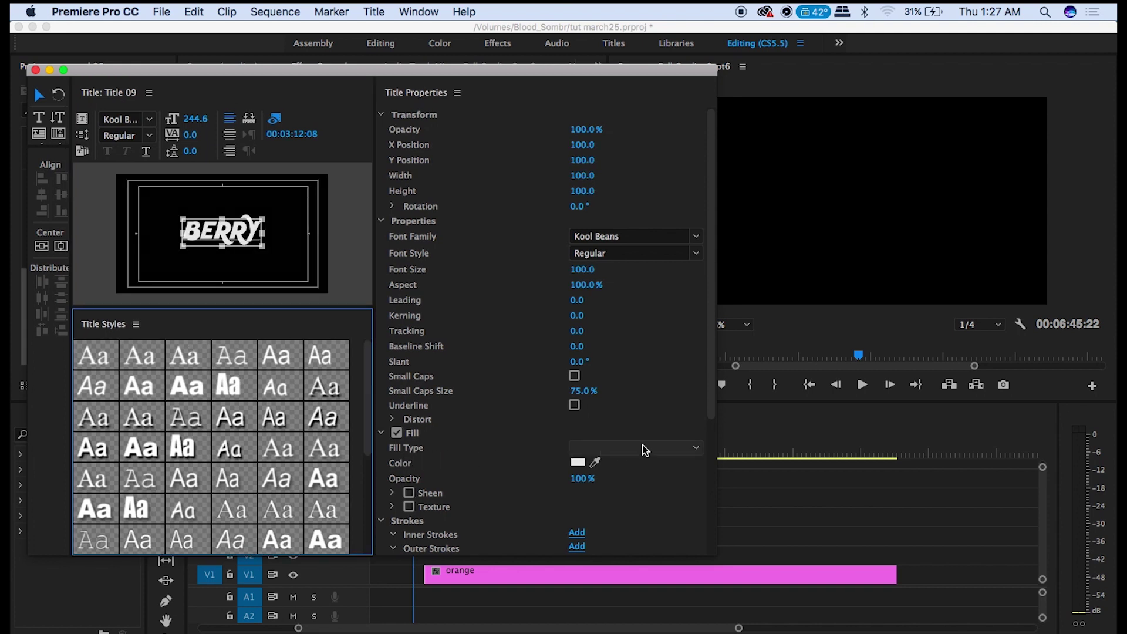
Set BERRY's fill type to Ghost so the letters are hollow
left_click(687, 450)
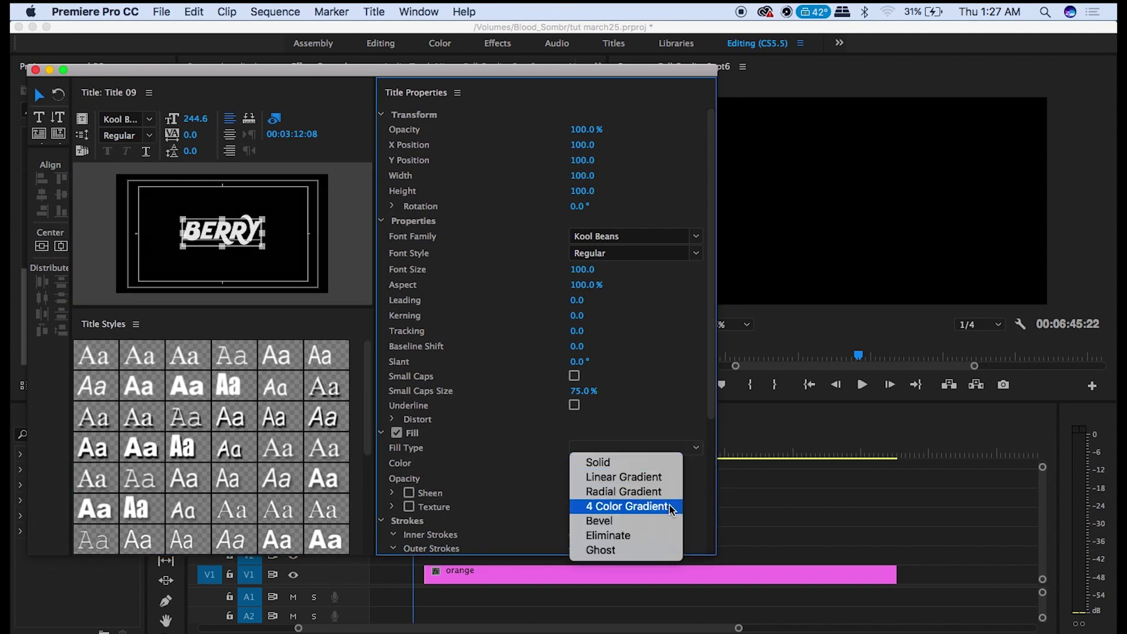
left_click(675, 550)
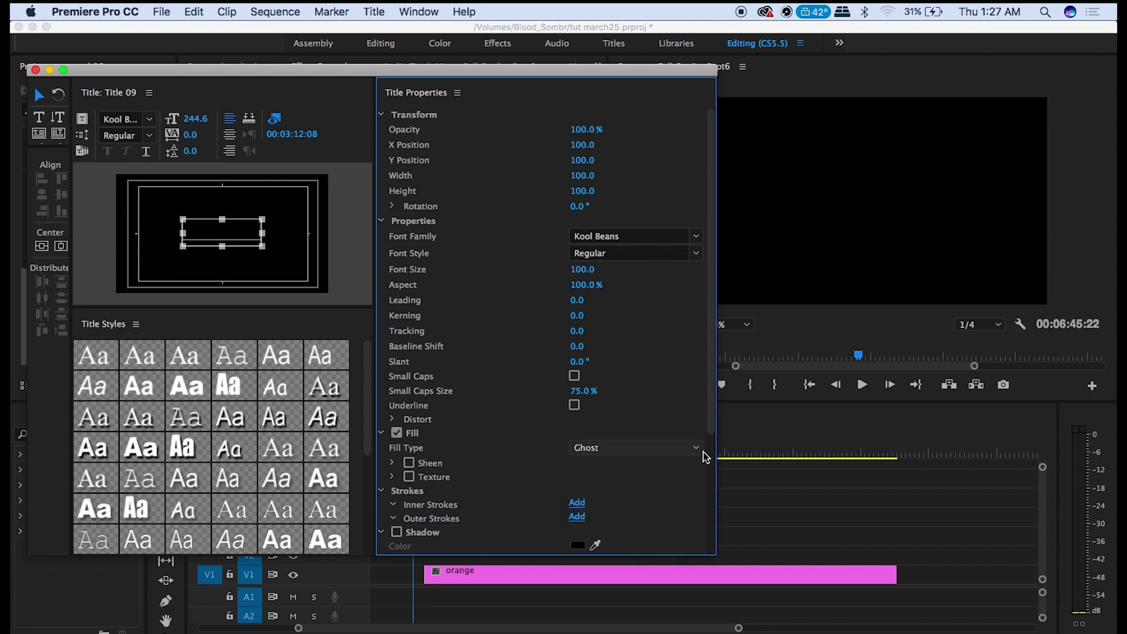
scroll(409, 373, "down", 5)
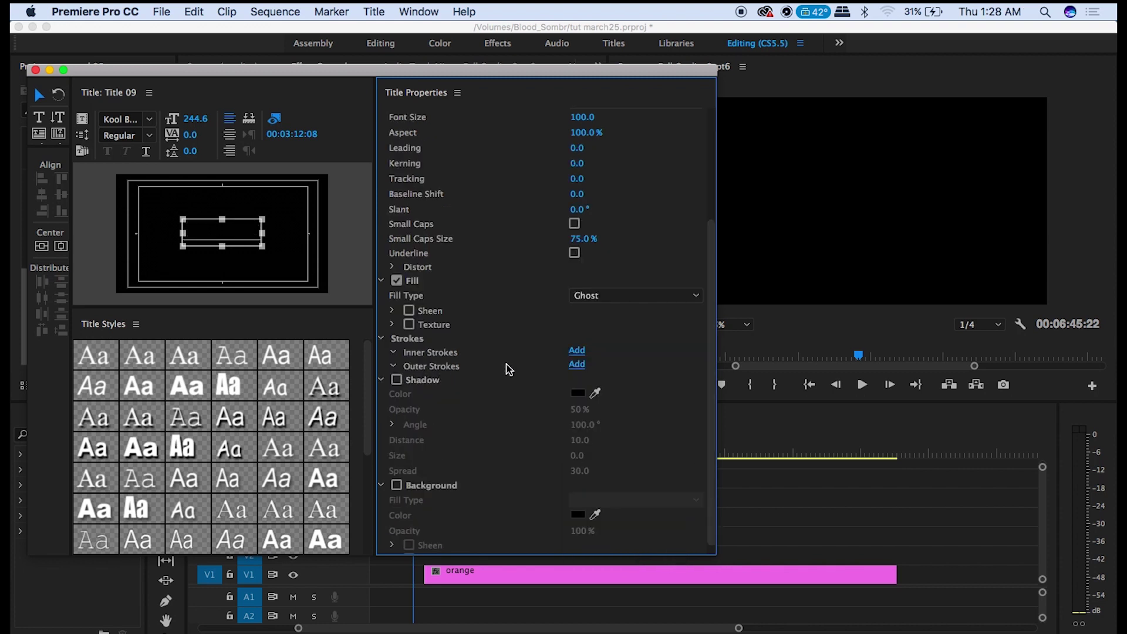
Add a bright yellow FFDA03 outer stroke to BERRY and close the title editor
left_click(576, 364)
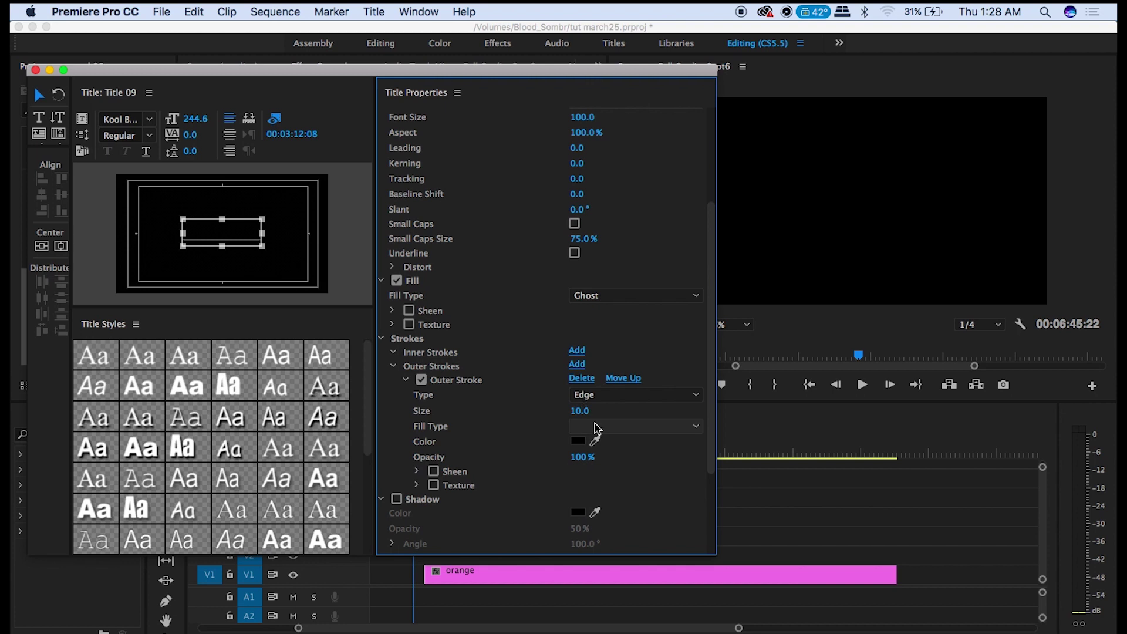
left_click(578, 442)
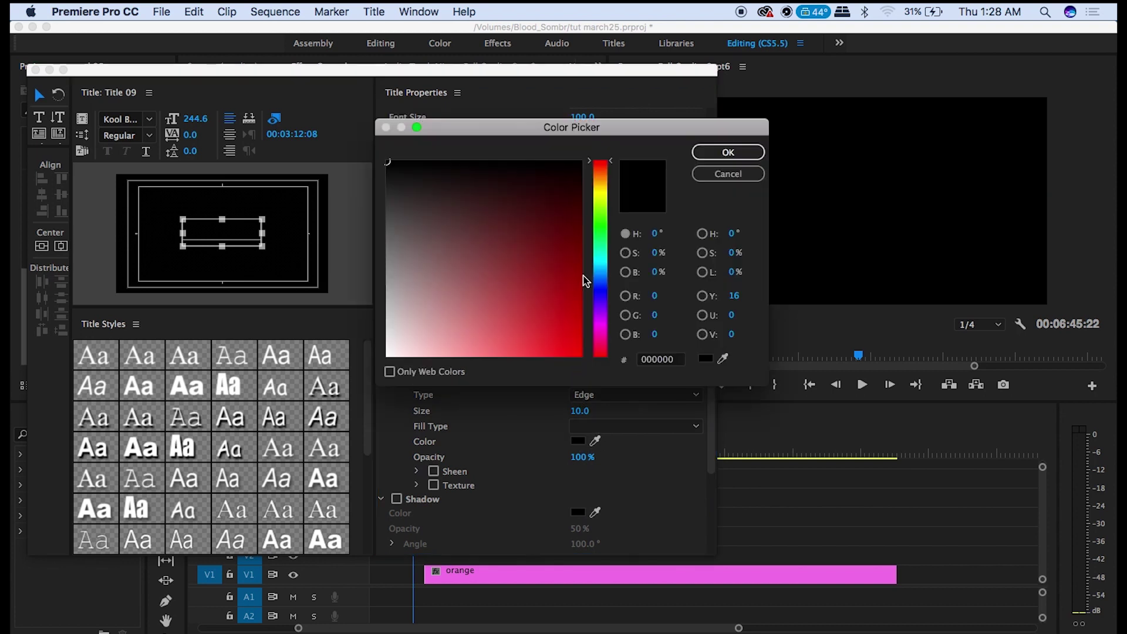
left_click(601, 189)
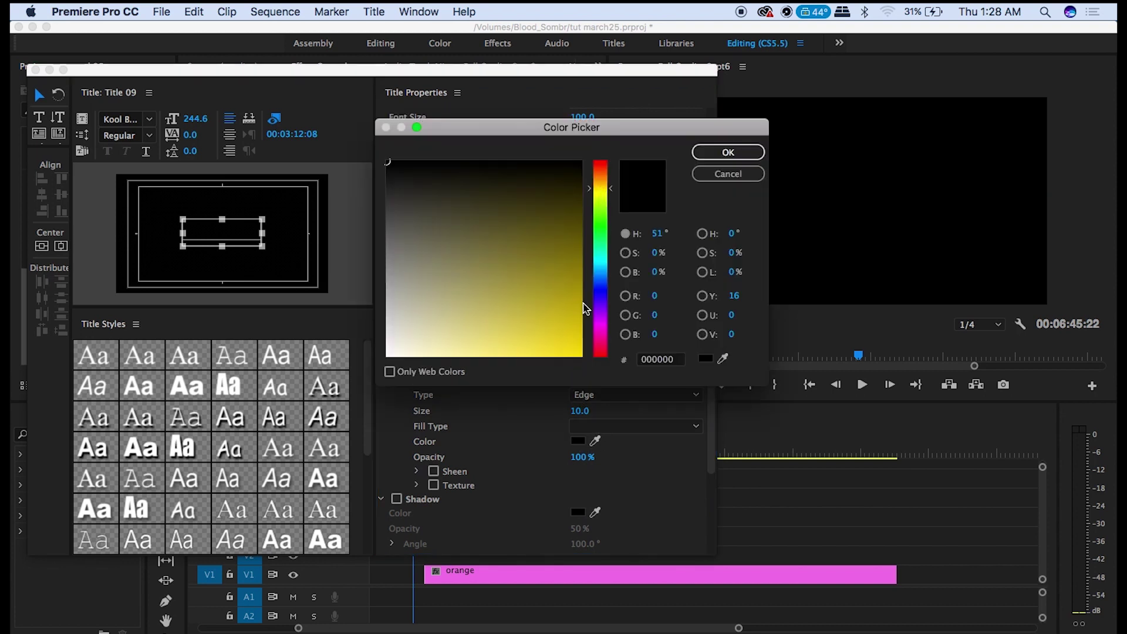
left_click(580, 357)
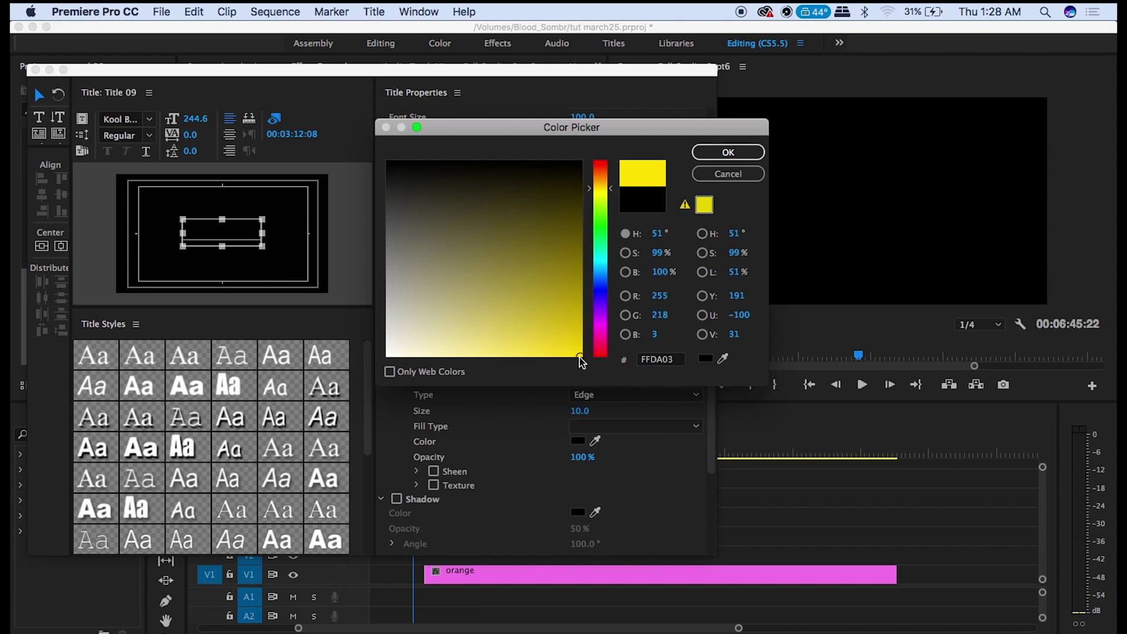
left_click(704, 152)
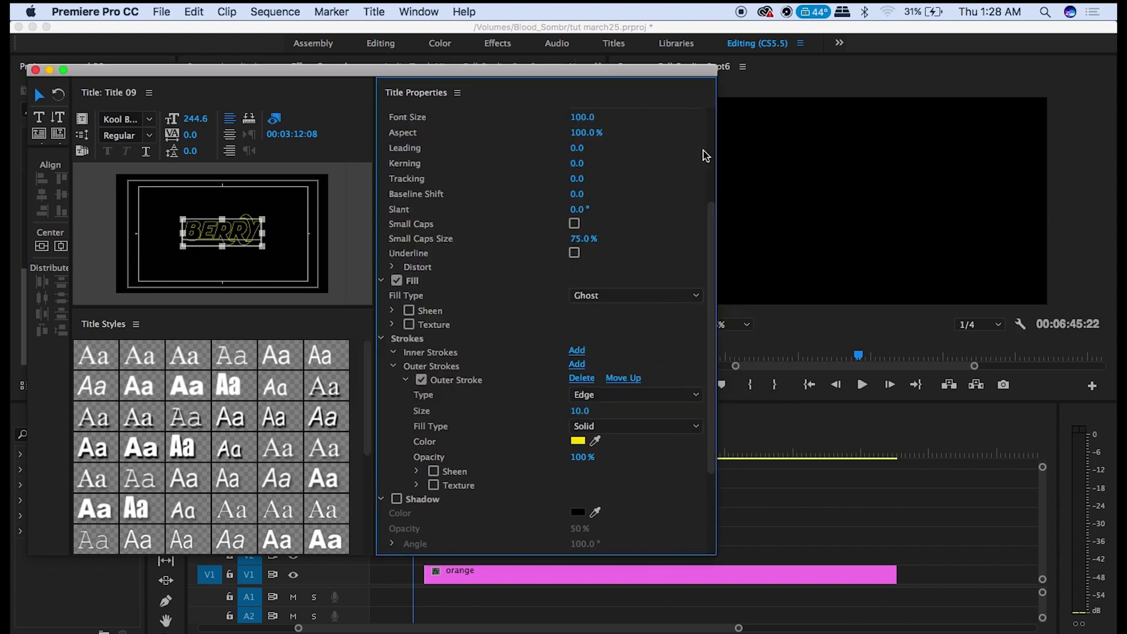
left_click(35, 70)
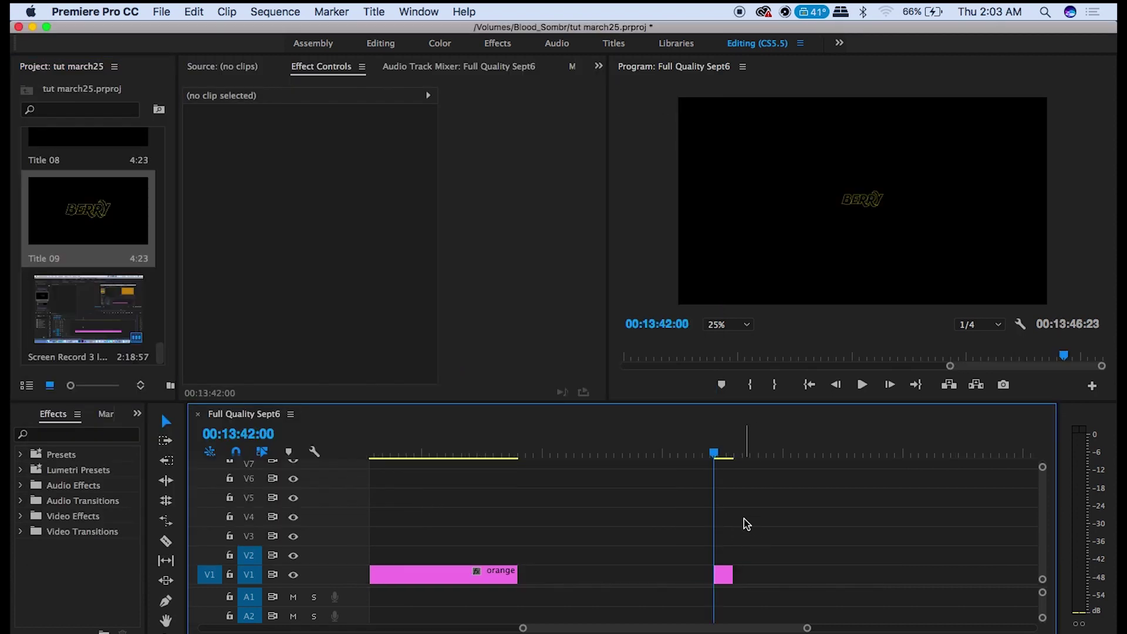
At the title's first frame, keyframe Title 09's Scale at 30
key("Left")
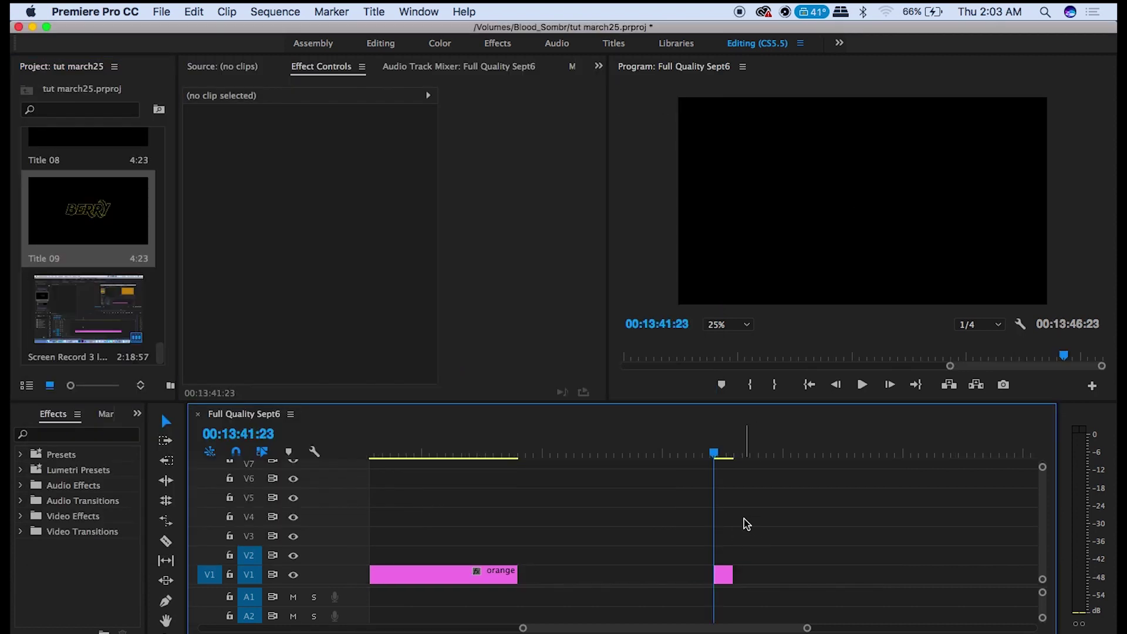
key("Right")
key("=")
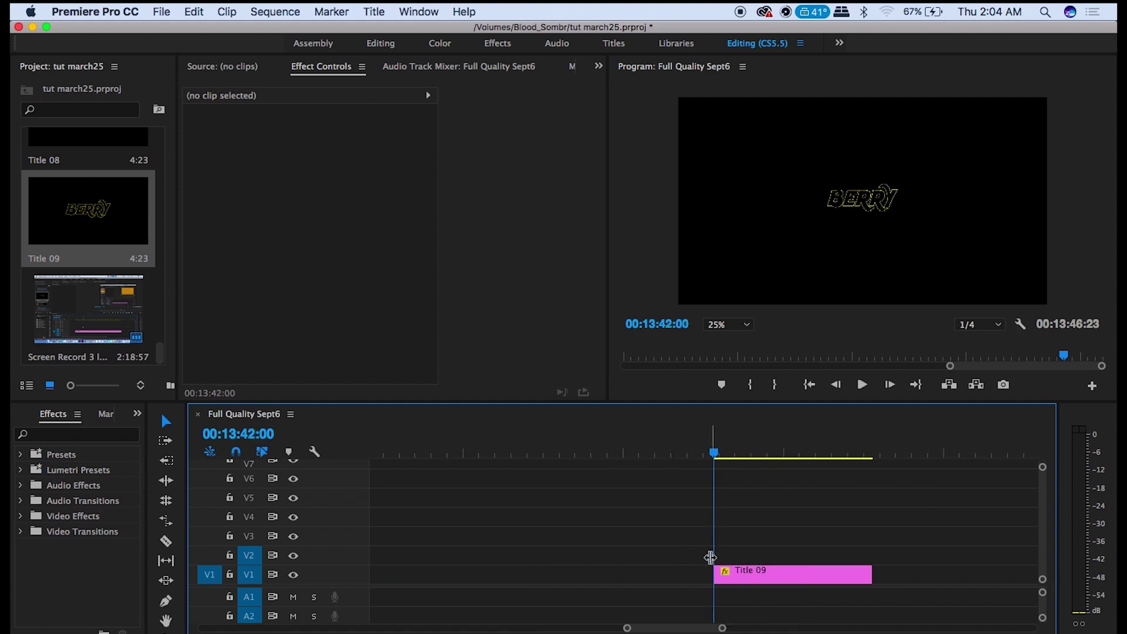
left_click(743, 582)
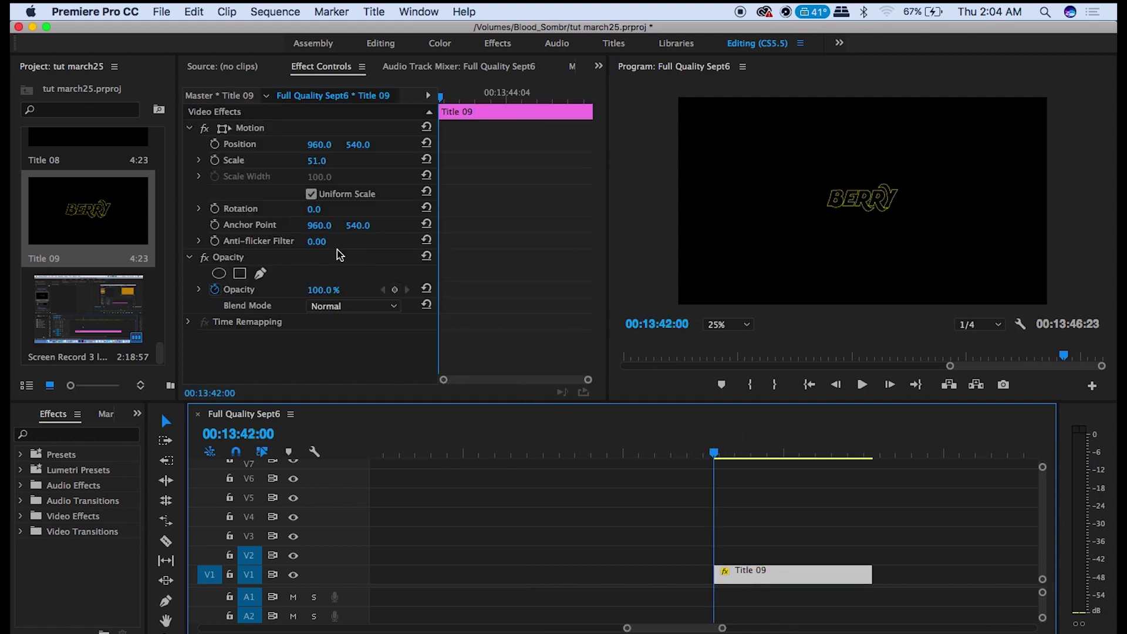
left_click(215, 160)
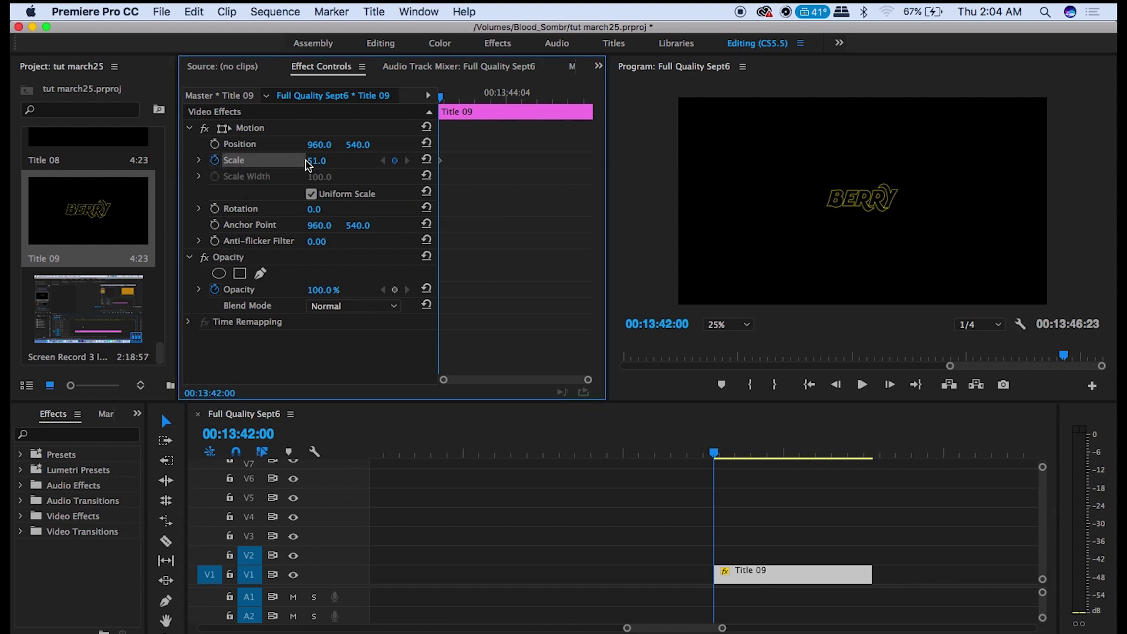
left_click(318, 160)
type("30")
key("Return")
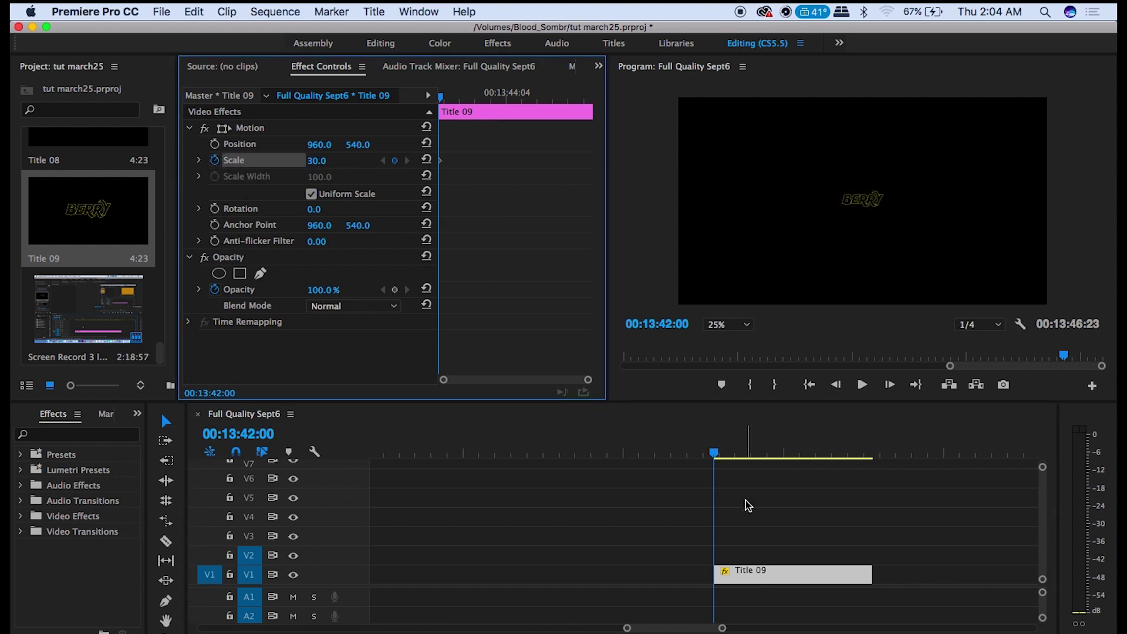
Step forward to 13:43:00 and keyframe Scale at 100
key("Right")
key("Right")
key("Right")
key("Right")
key("Right")
key("Right")
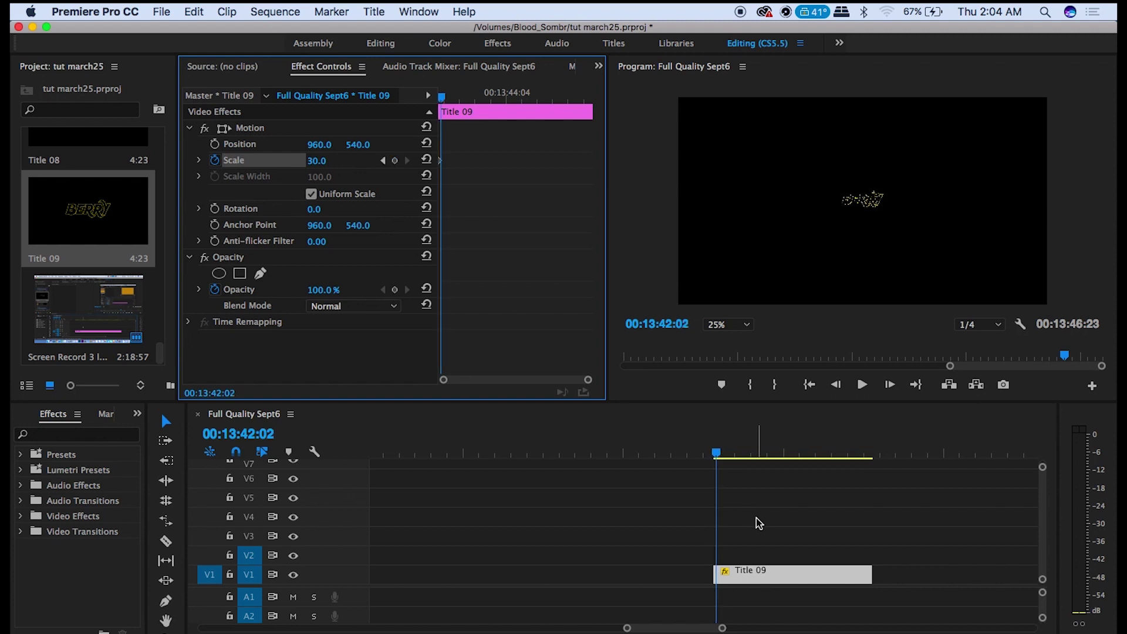
key("Right")
key("Right")
key("Right")
key("Right")
key("Right")
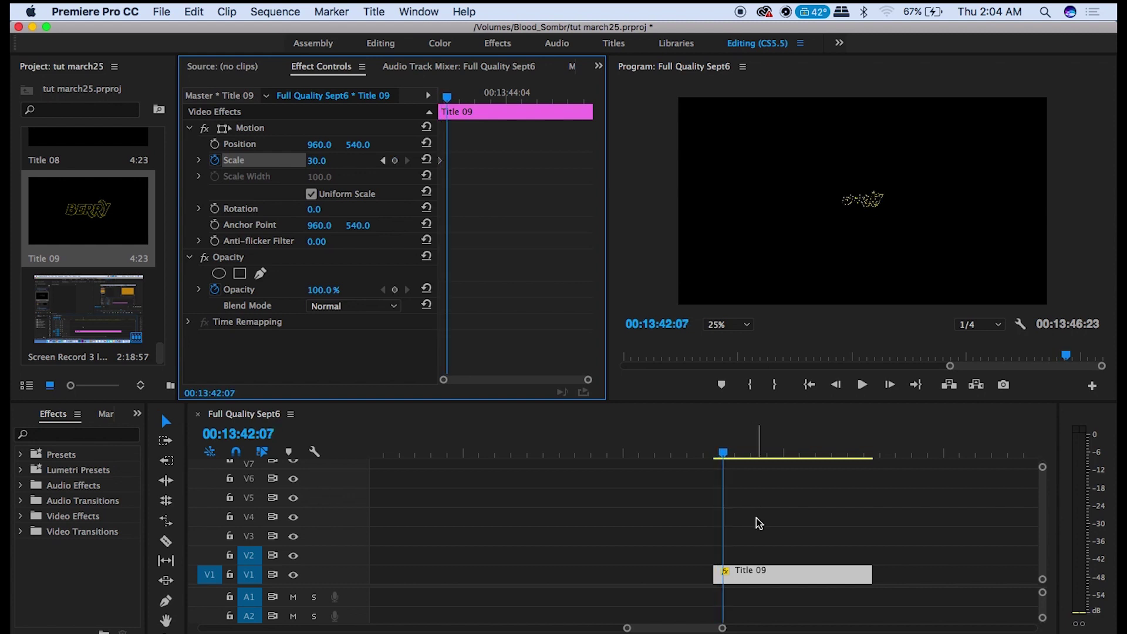
key("Right")
key("Right")
key("Right")
key("Right")
key("Right")
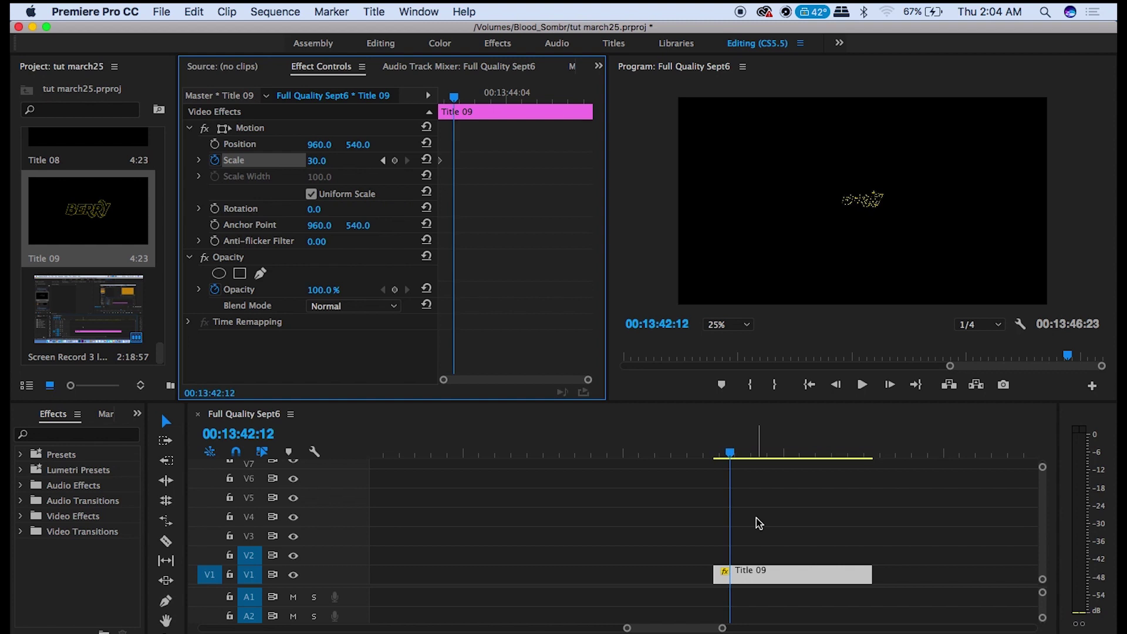
key("Right")
key("Right")
key("Right")
key("Right")
key("Right")
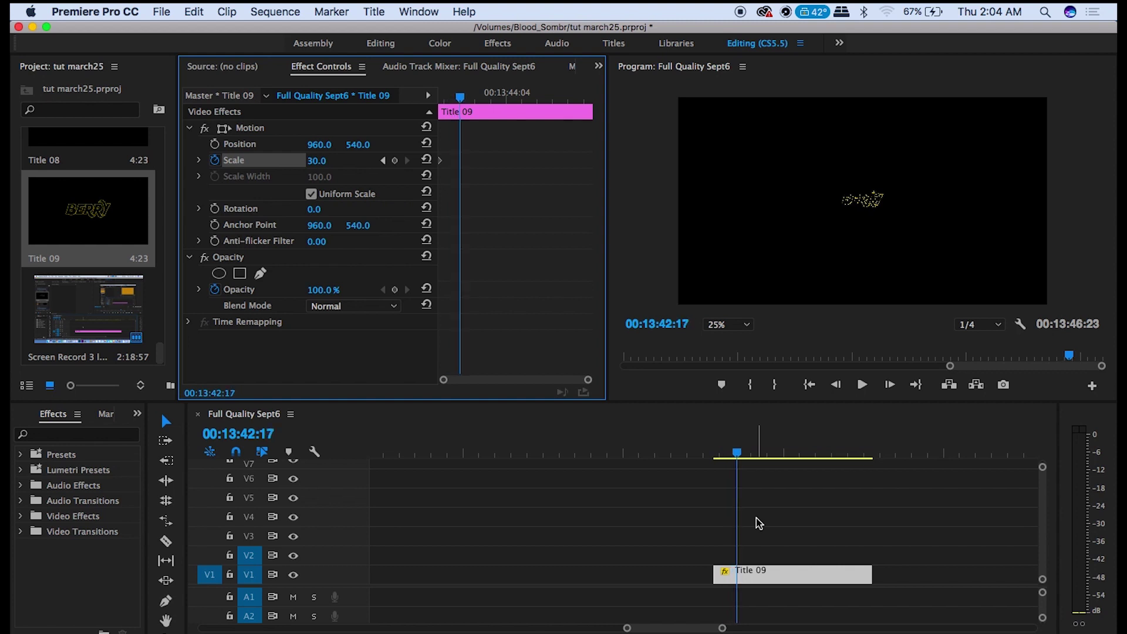
key("Right")
key("Right")
key("Right")
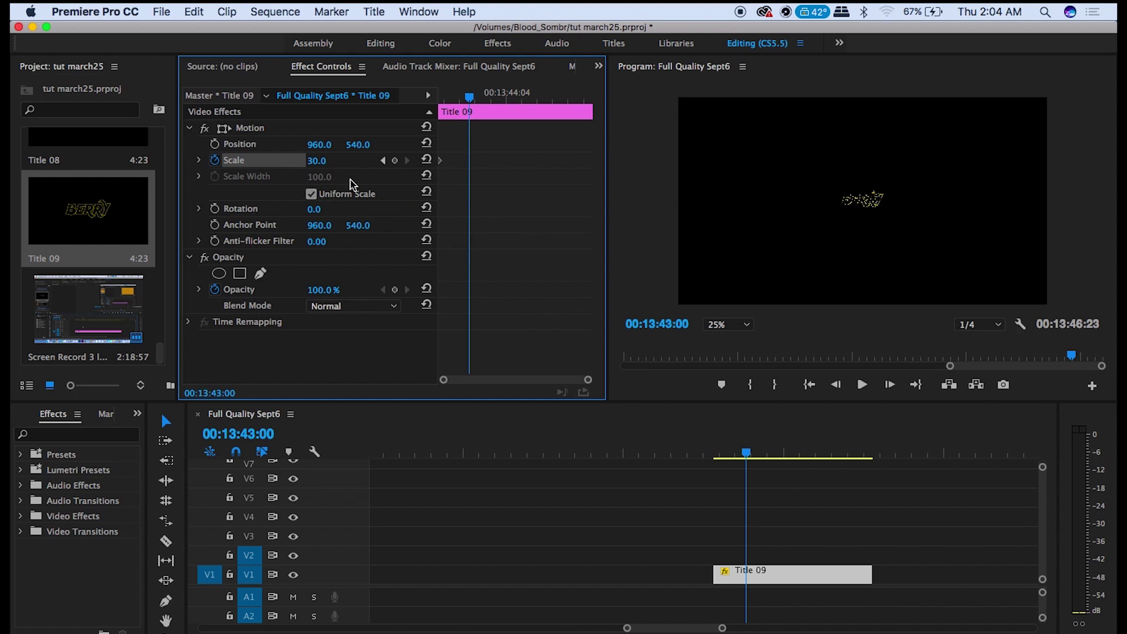
left_click(320, 161)
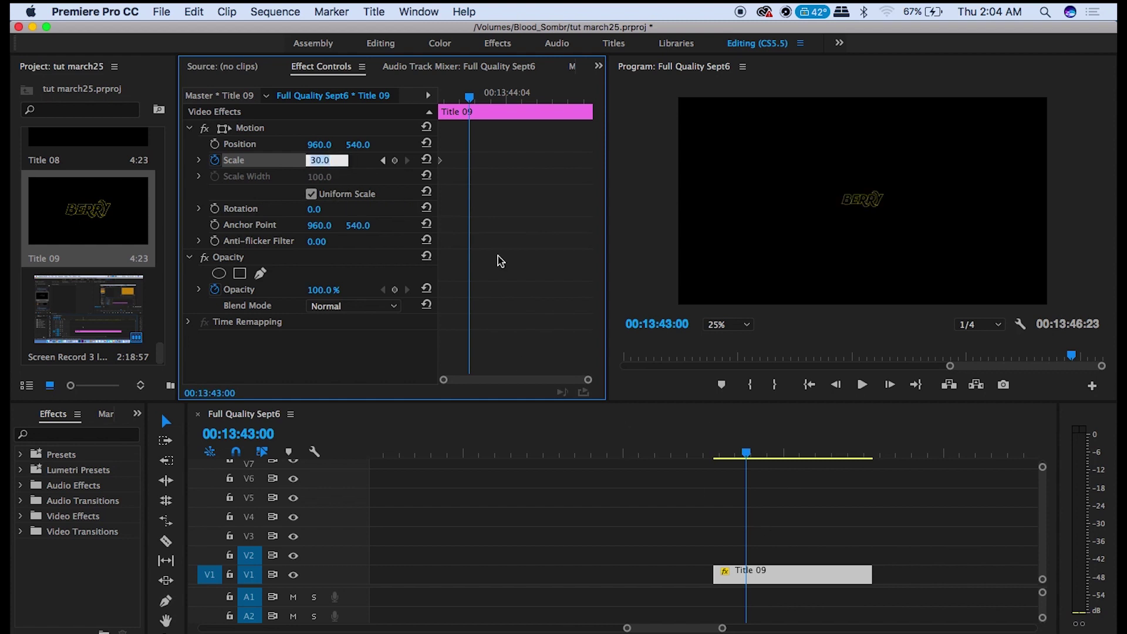
type("100")
key("Return")
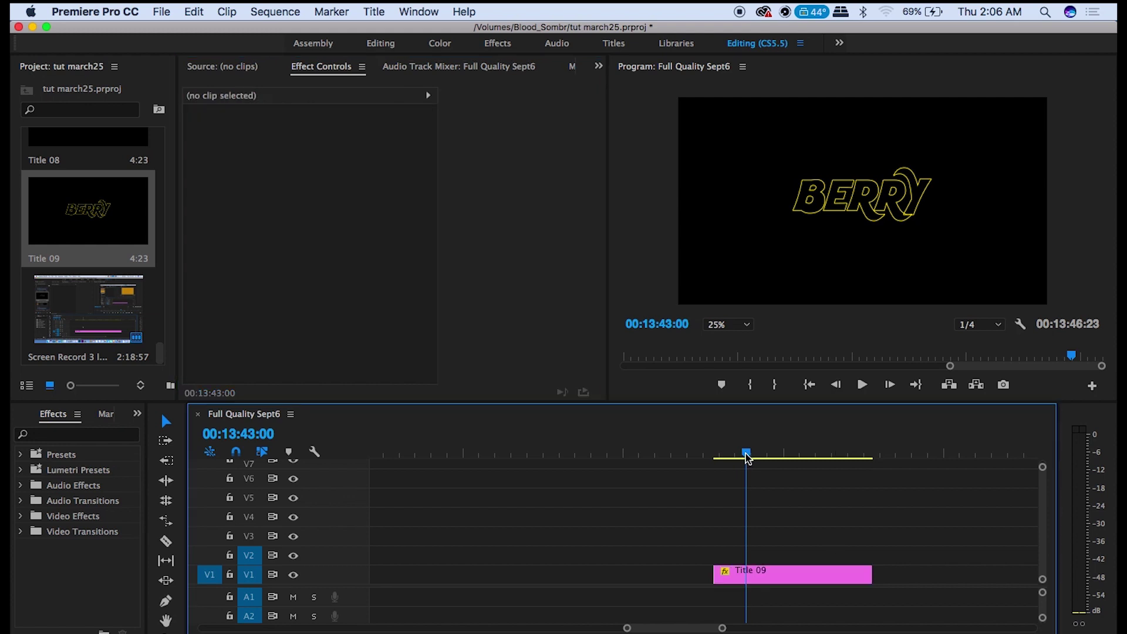
Add Rotation keyframes to the BERRY title and scrub in a new rotation angle
left_click_drag(747, 456, 713, 459)
left_click(773, 575)
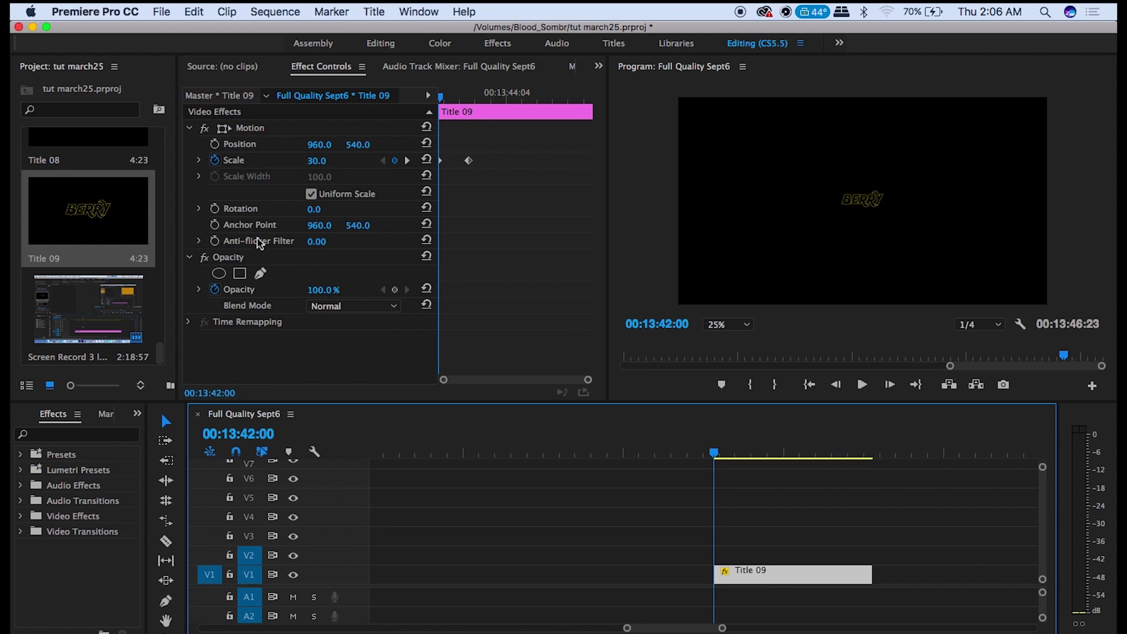
left_click(215, 209)
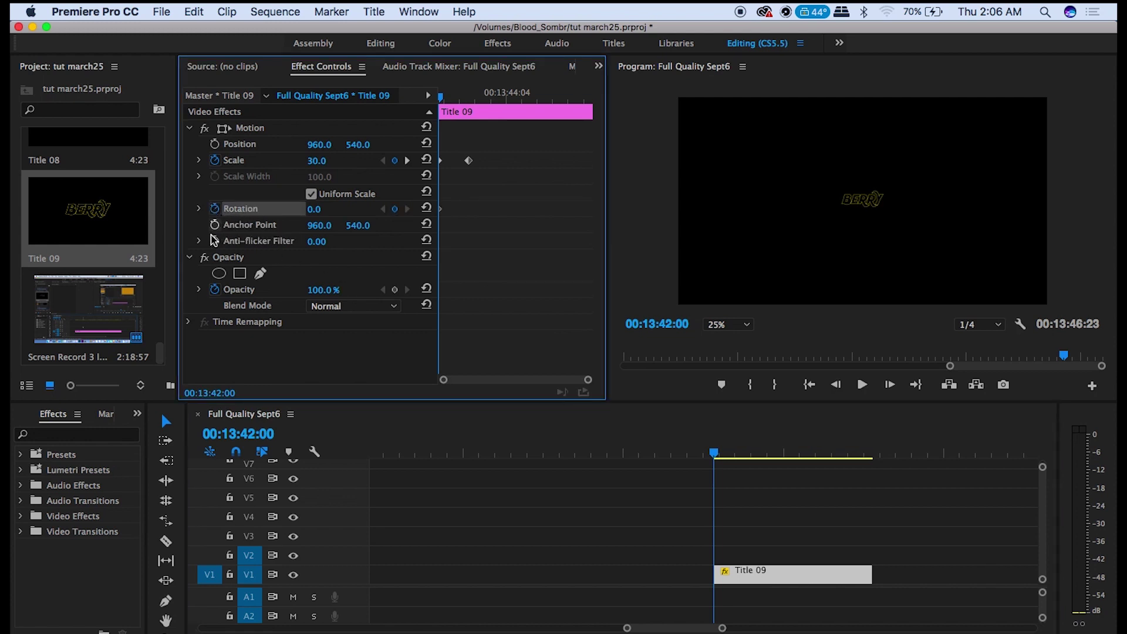
key("Right")
key("Right")
key("Right")
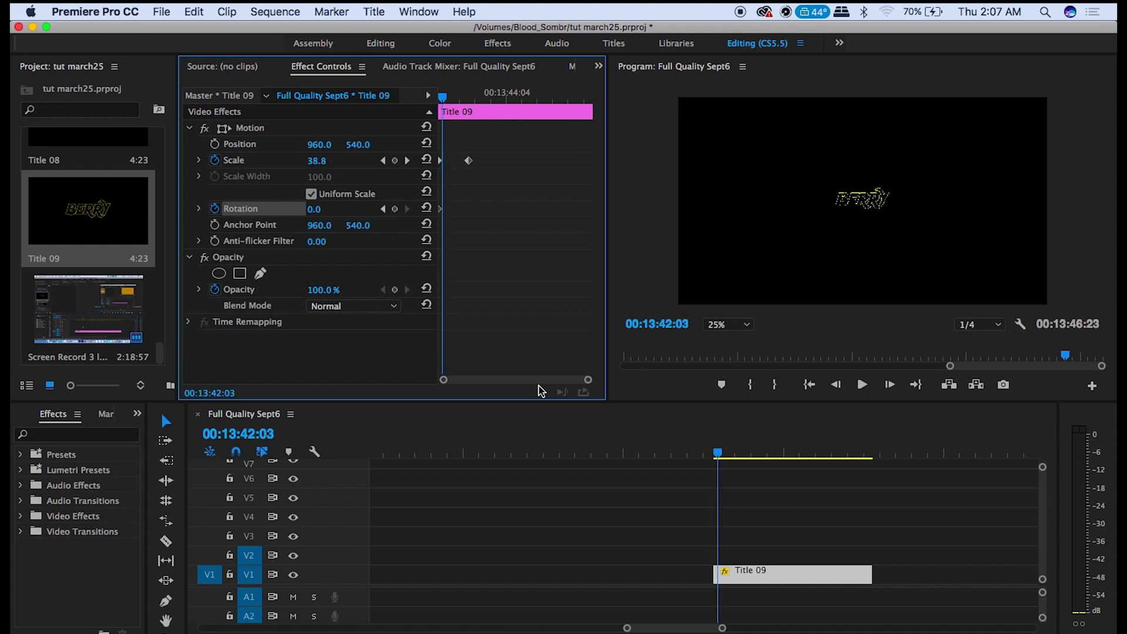
left_click(407, 160)
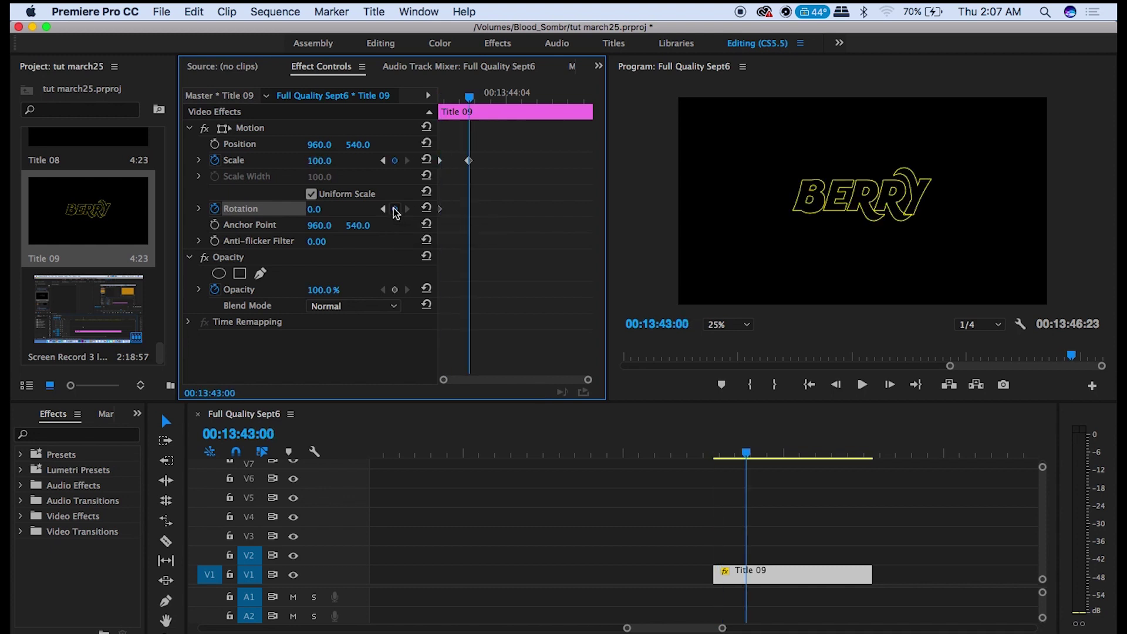
left_click(394, 210)
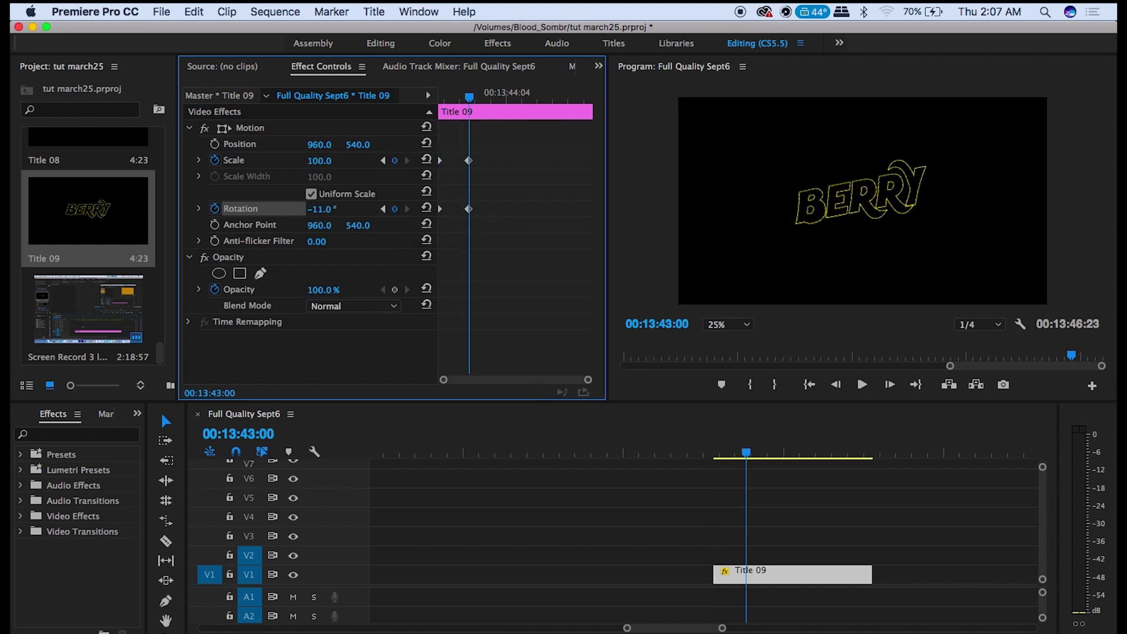
left_click_drag(322, 209, 32, 209)
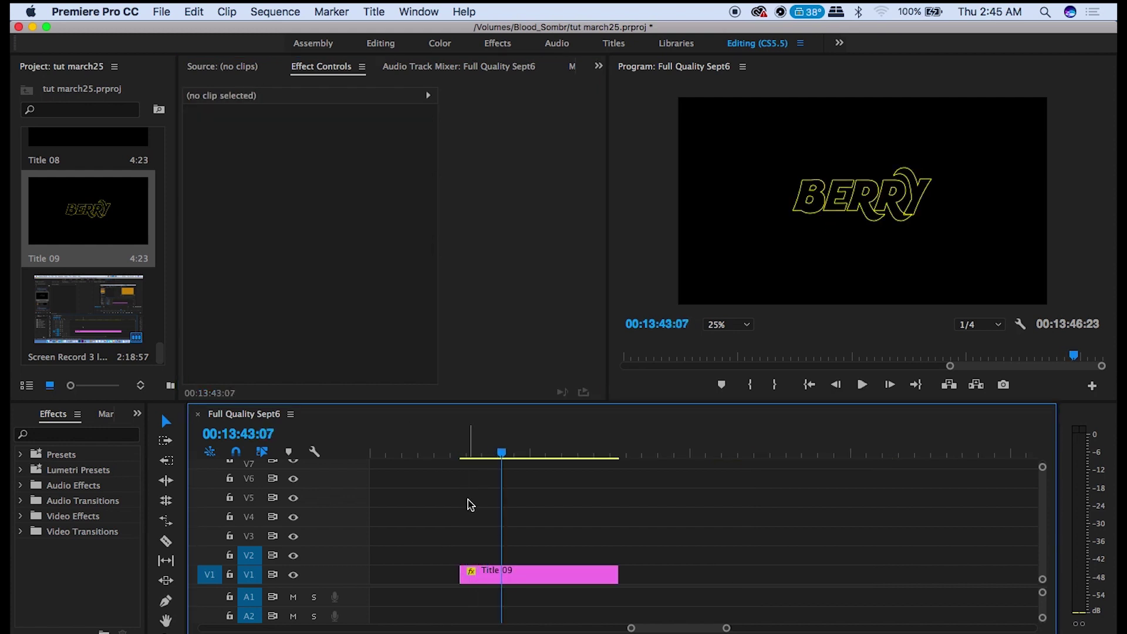
Open the Export Media settings for the sequence
left_click(162, 11)
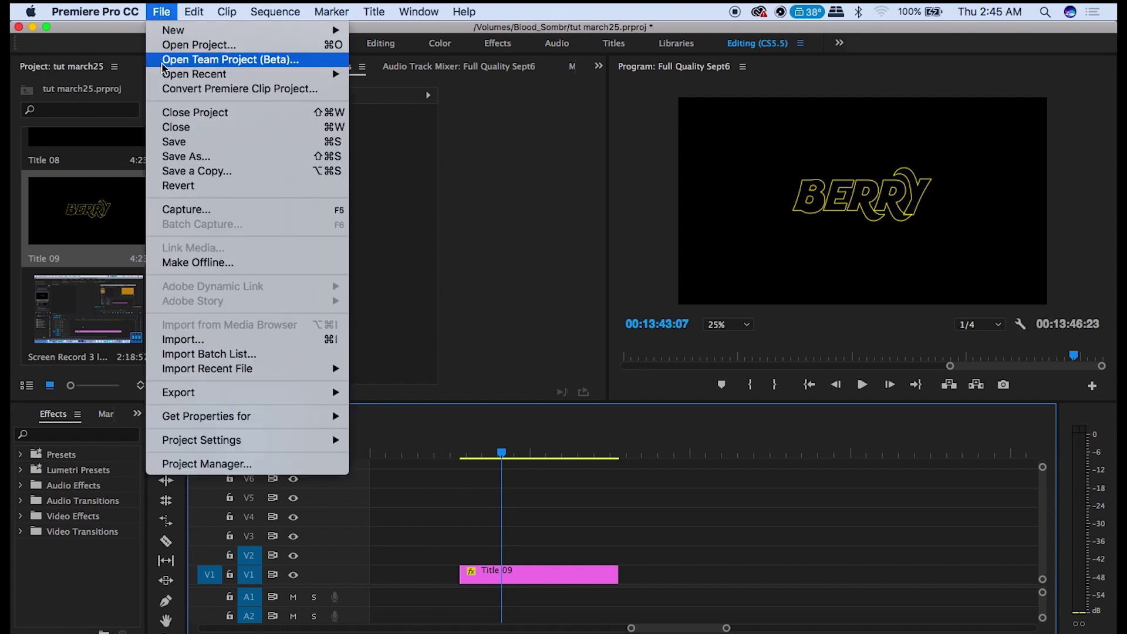
mouse_move(162, 396)
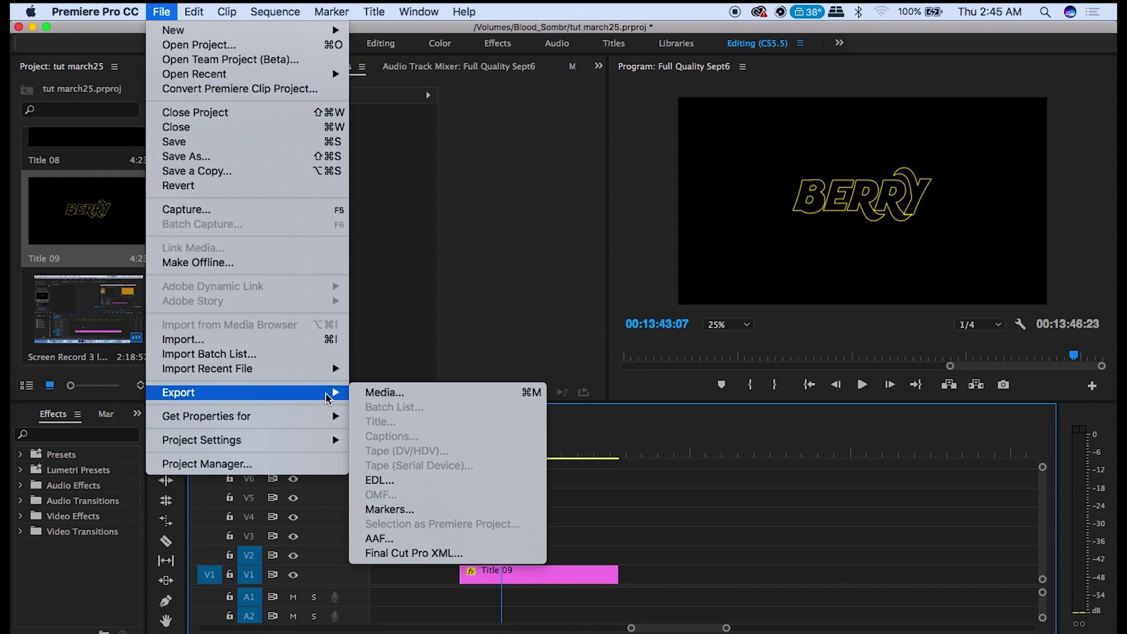
left_click(361, 392)
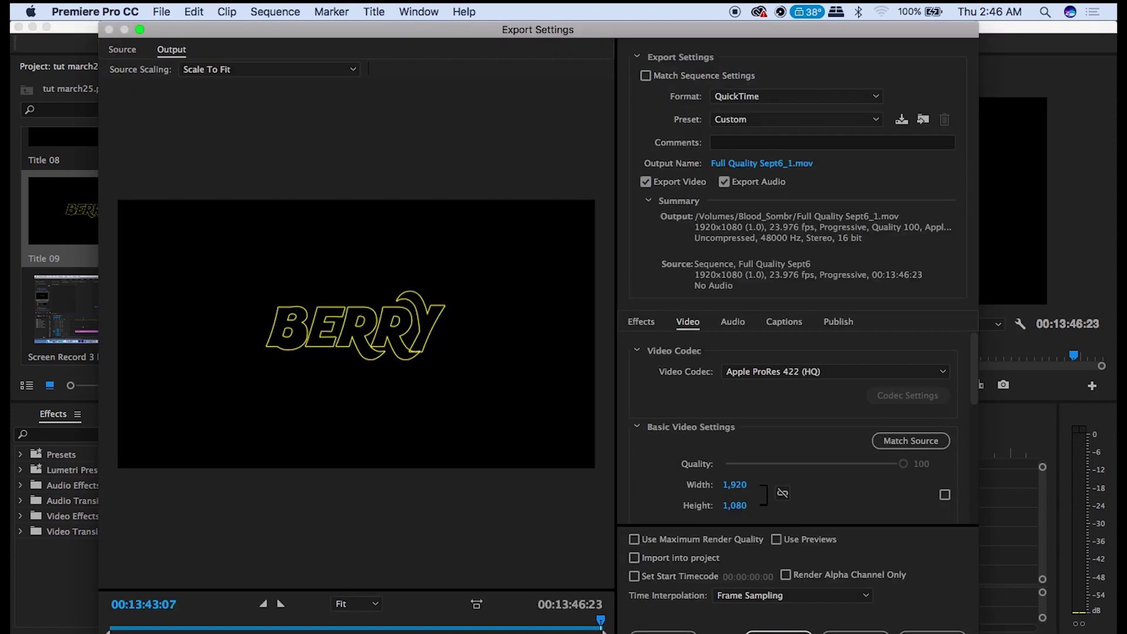
Move the export range start later and choose QuickTime with Apple ProRes 422 (HQ)
left_click_drag(108, 630, 601, 629)
left_click(868, 99)
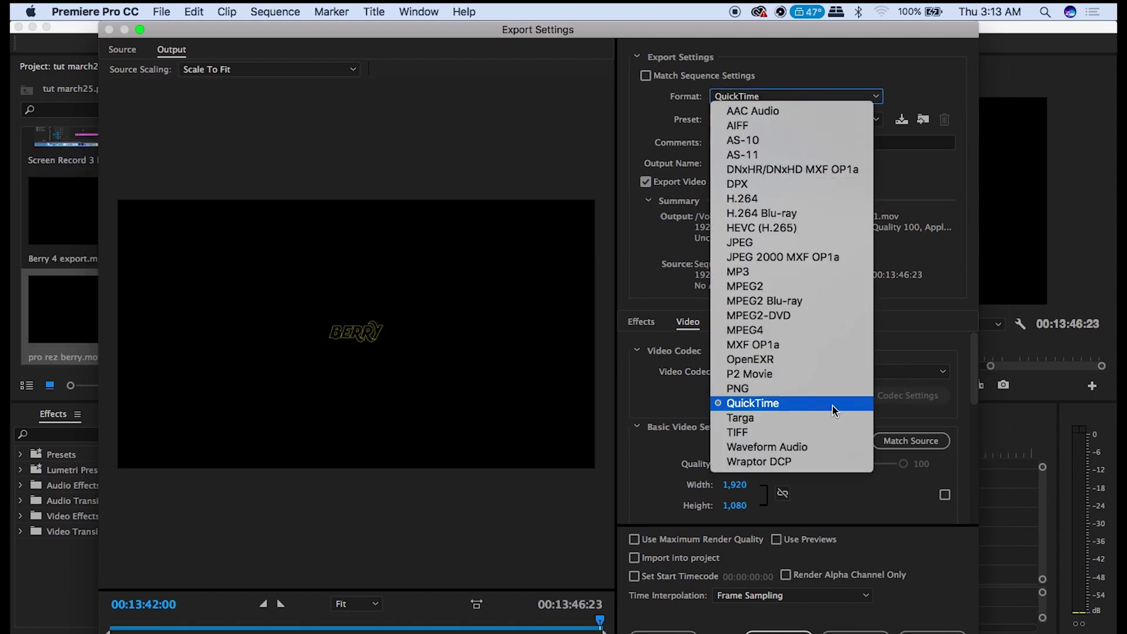
left_click(832, 405)
left_click(909, 372)
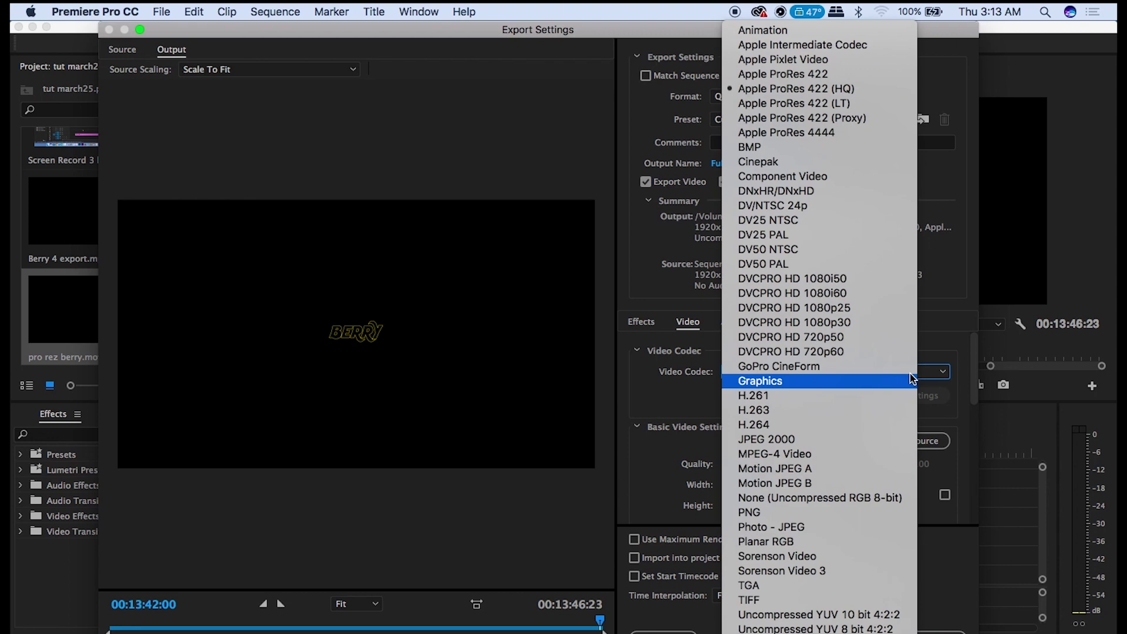
left_click(903, 89)
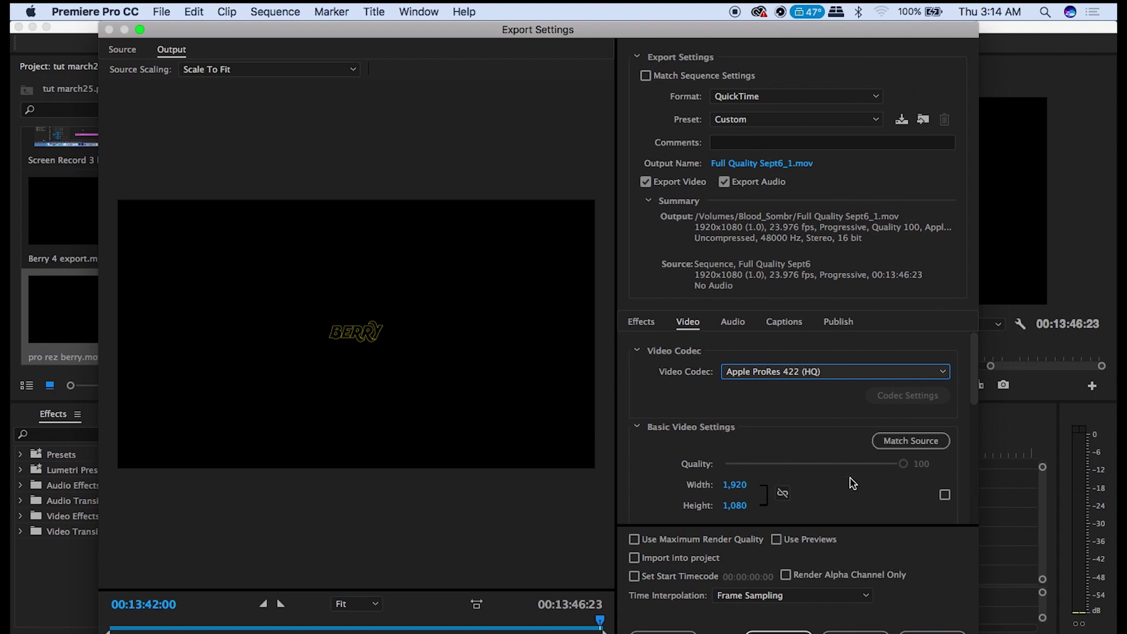
Set output to 1920x1080 with Square Pixels (1.0), trim the range end, and export
left_click(735, 485)
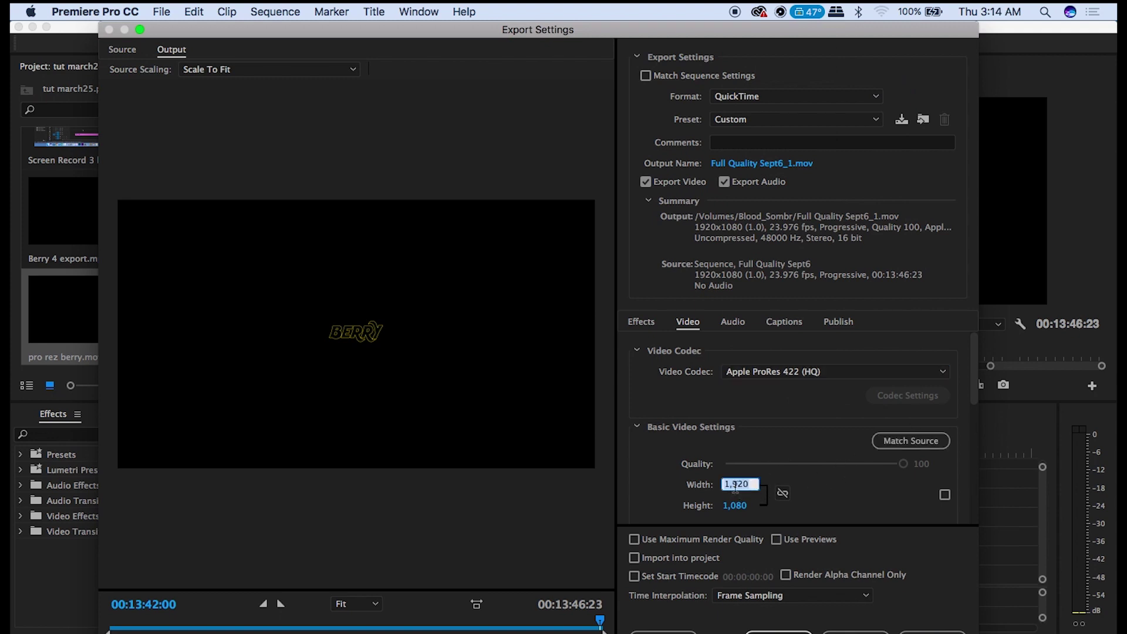
type("1,9")
type("20")
left_click(737, 505)
type("1,")
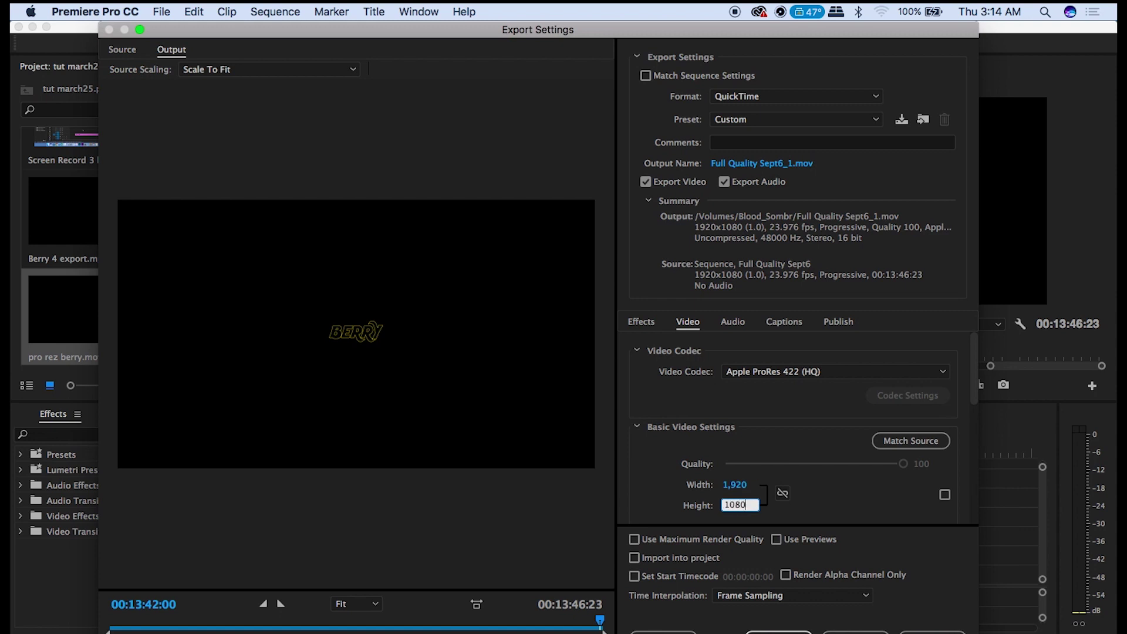
type("080")
key("Return")
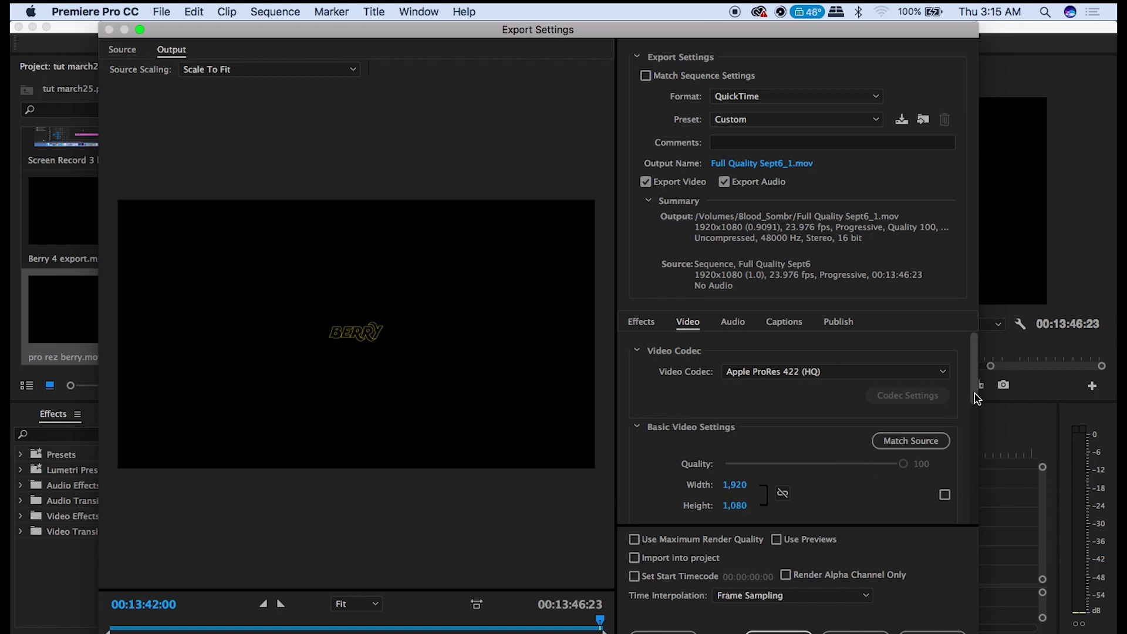
left_click_drag(975, 393, 976, 460)
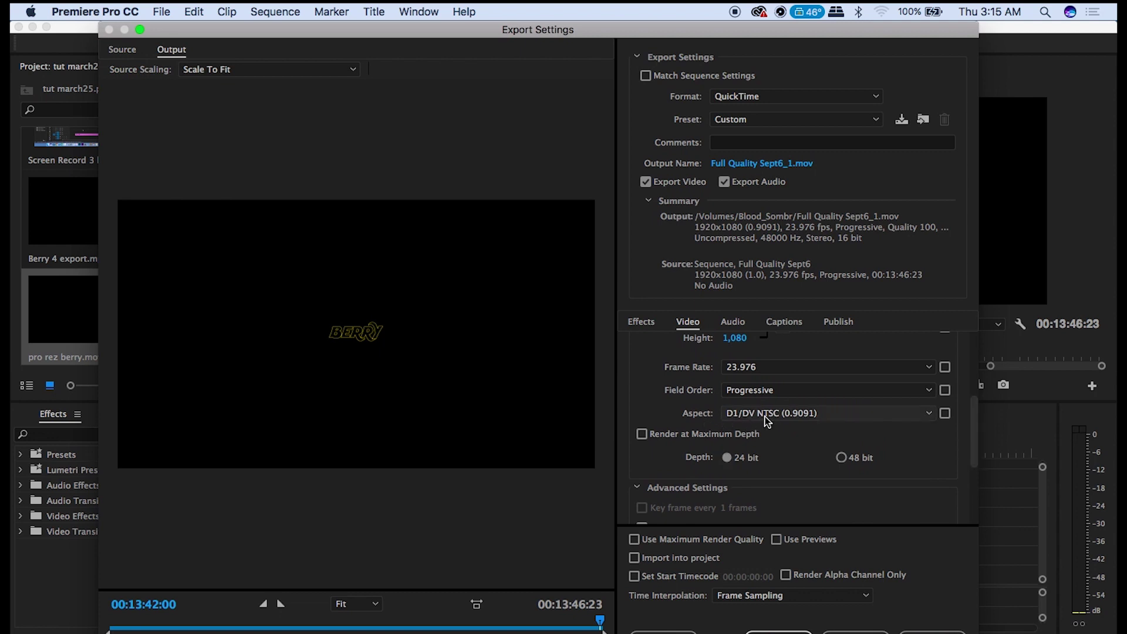
left_click(794, 414)
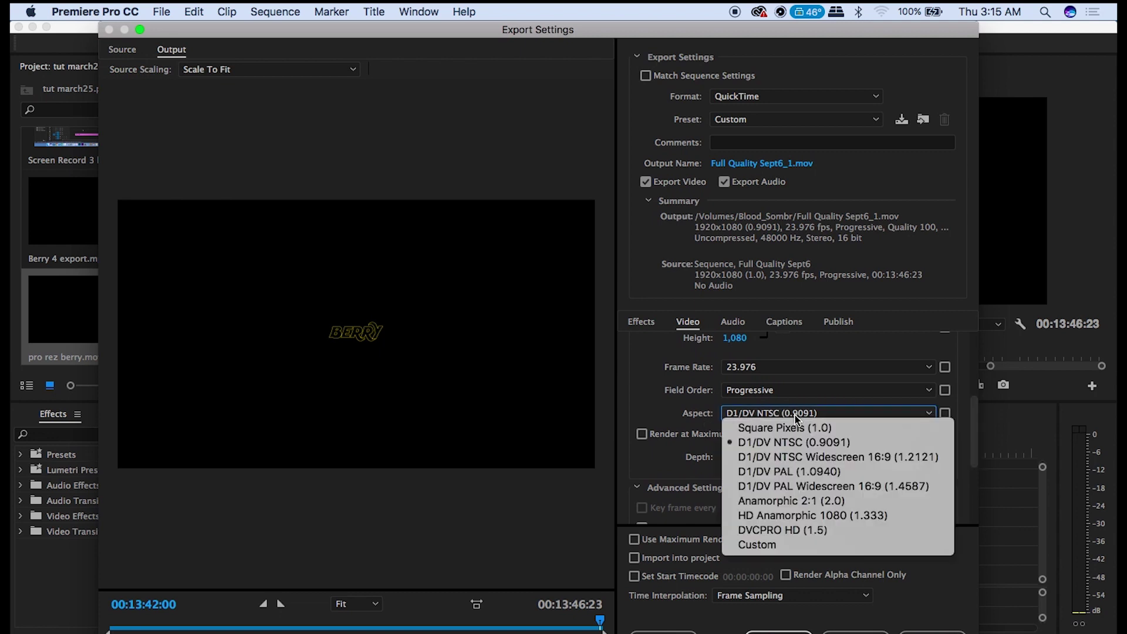
left_click(853, 428)
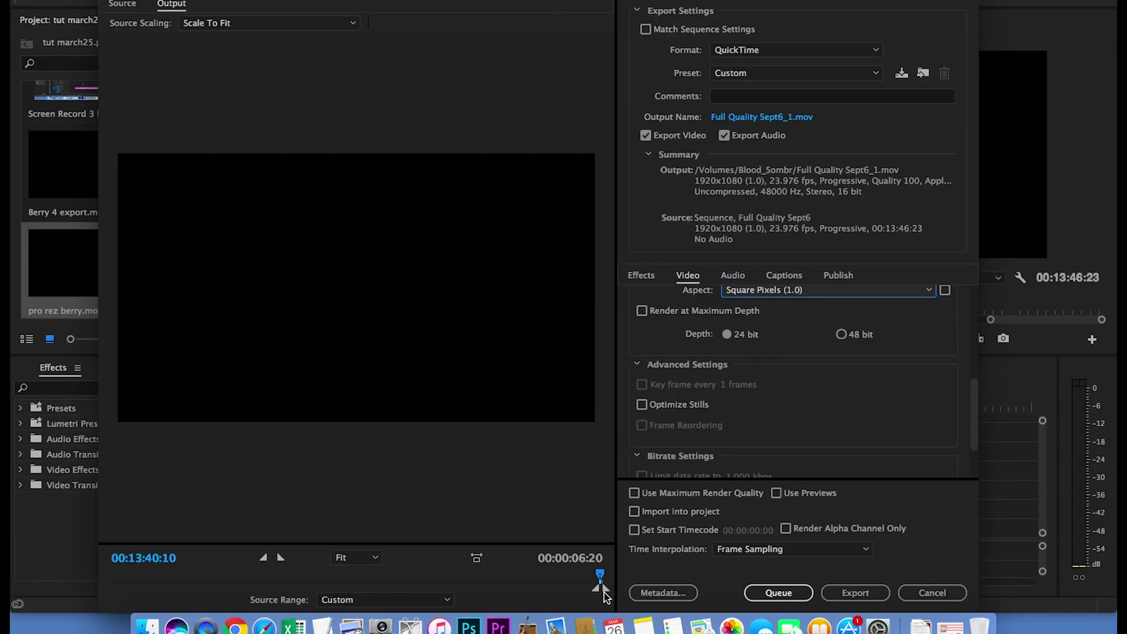
left_click_drag(604, 593, 603, 593)
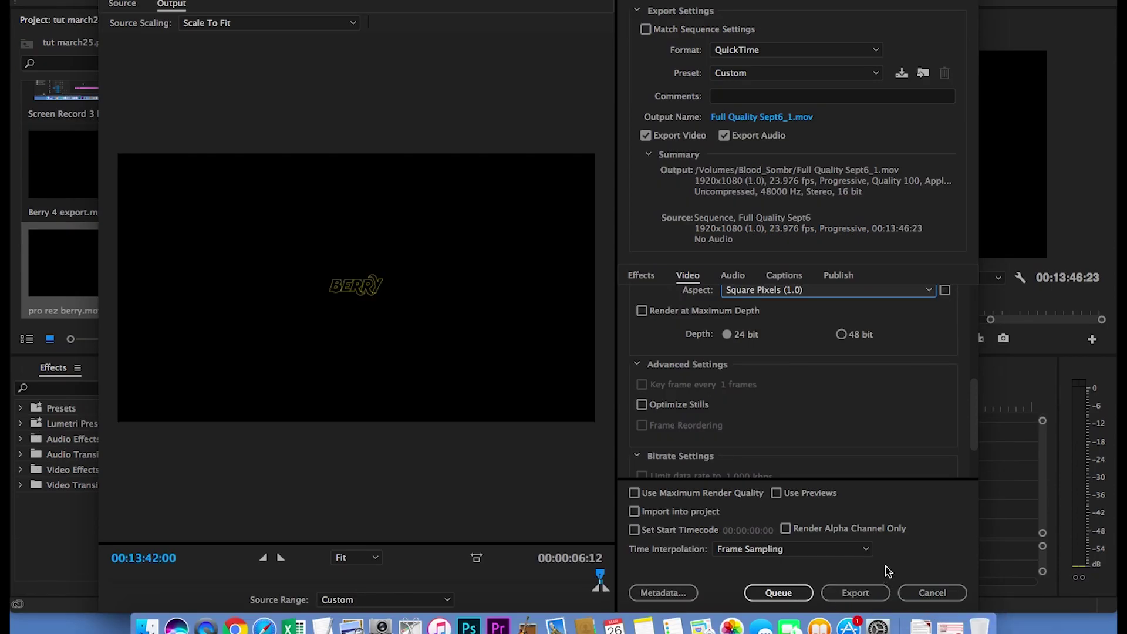
left_click(880, 593)
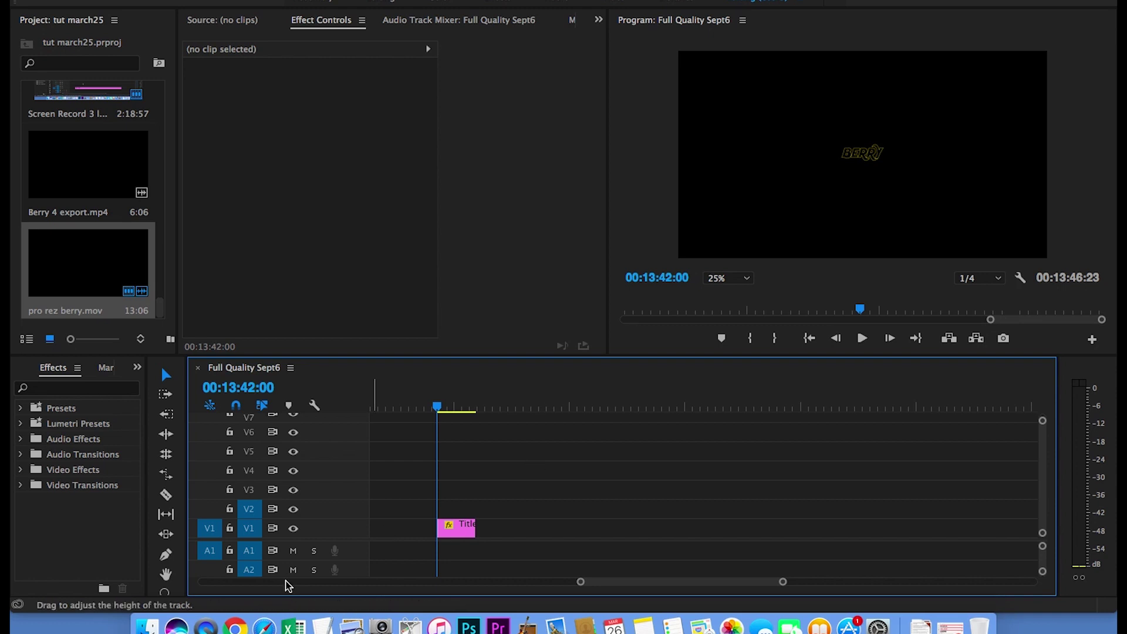
Drag Full Quality Sept6_1.mov from the Blood_Sombr folder onto the timeline after the title
left_click(147, 626)
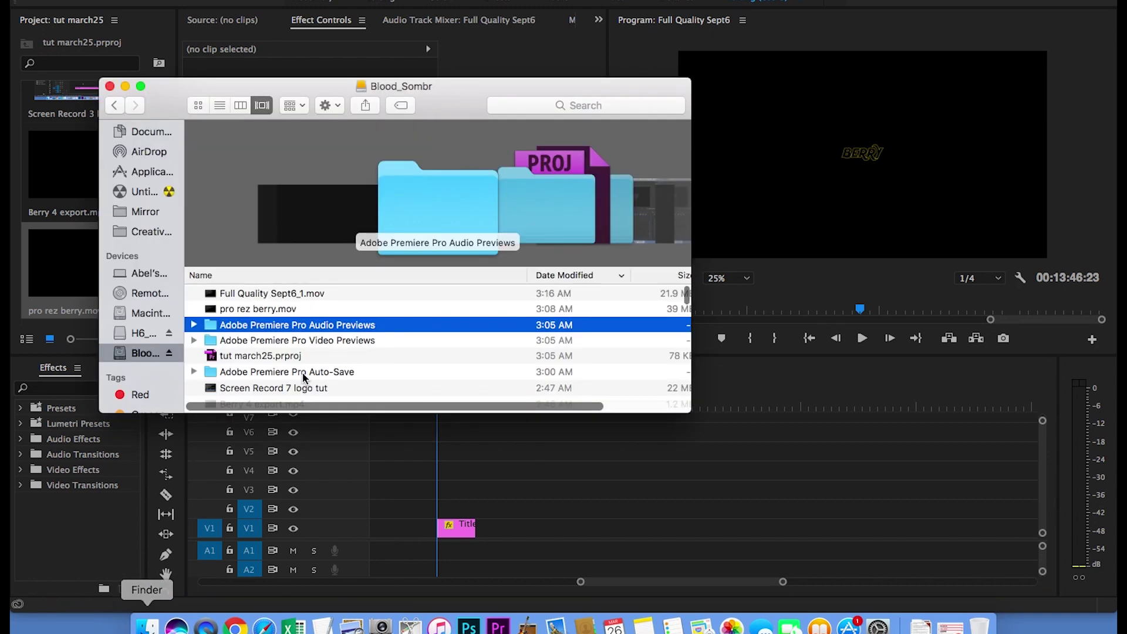
left_click(337, 294)
left_click(340, 310)
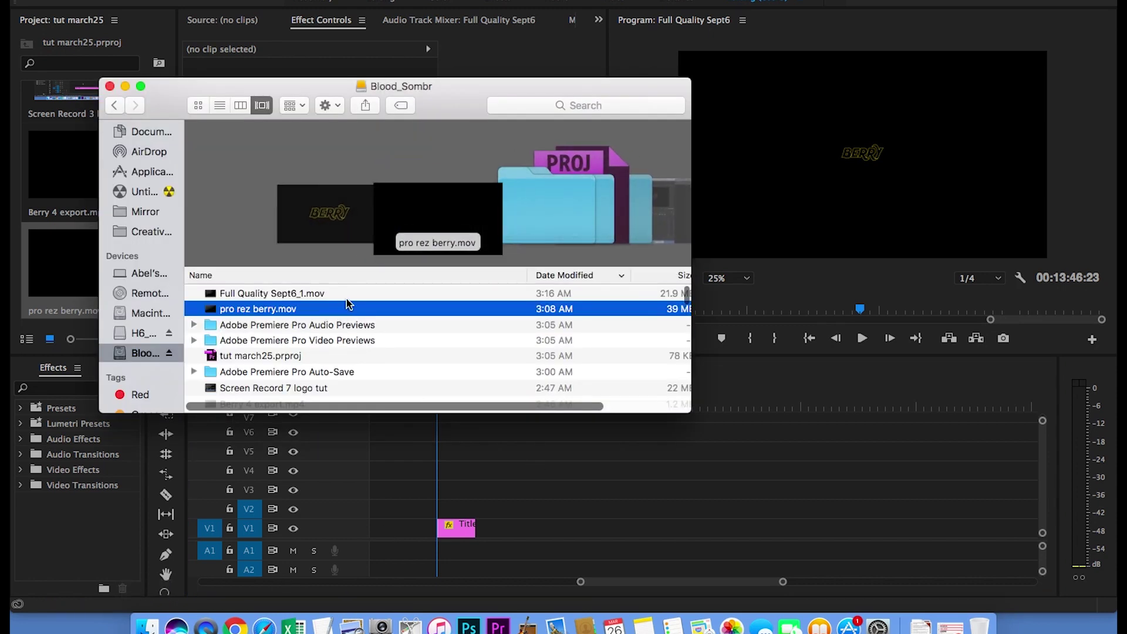
left_click(359, 296)
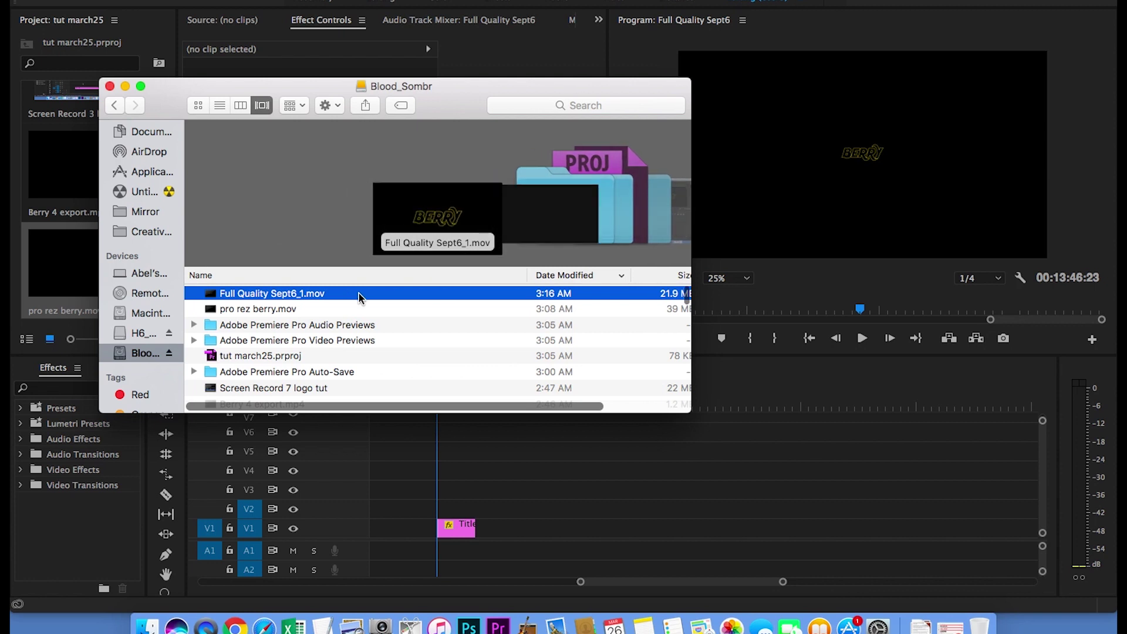
left_click_drag(359, 295, 535, 528)
left_click(555, 506)
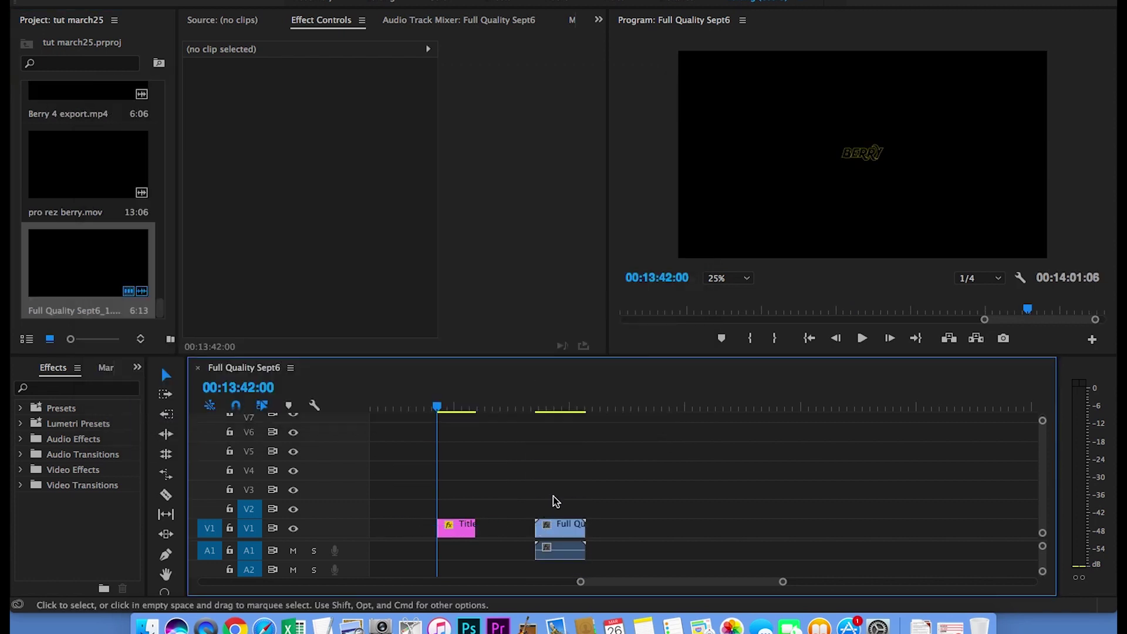
left_click(543, 407)
Lock V1 and apply the Time > Echo effect to the Full Quality clip
left_click(230, 527)
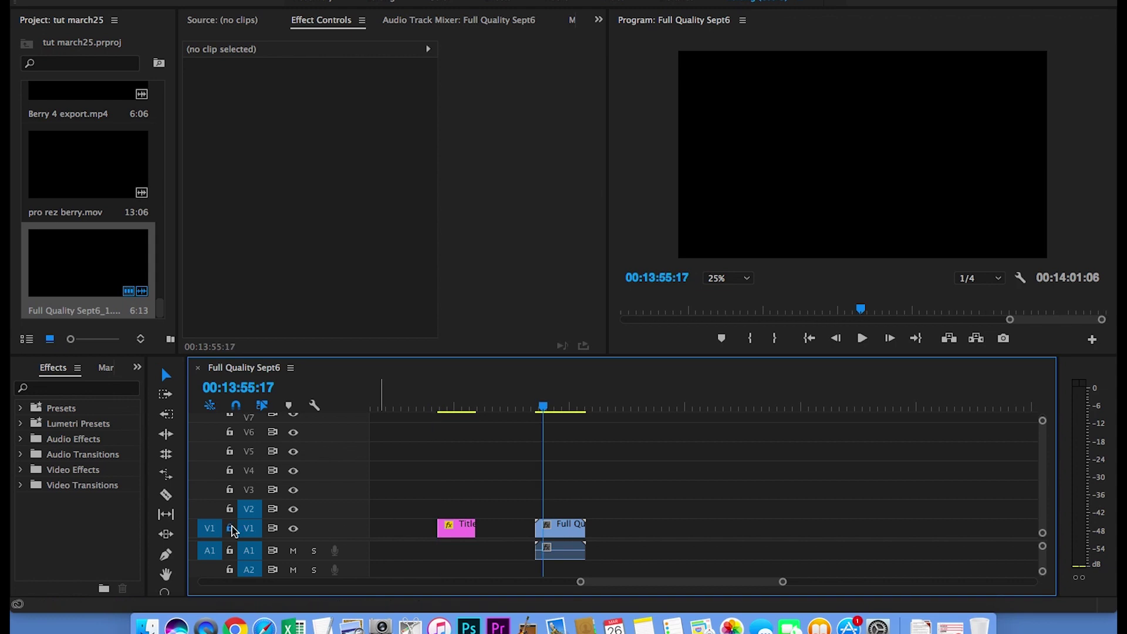
left_click(548, 550)
left_click(546, 531)
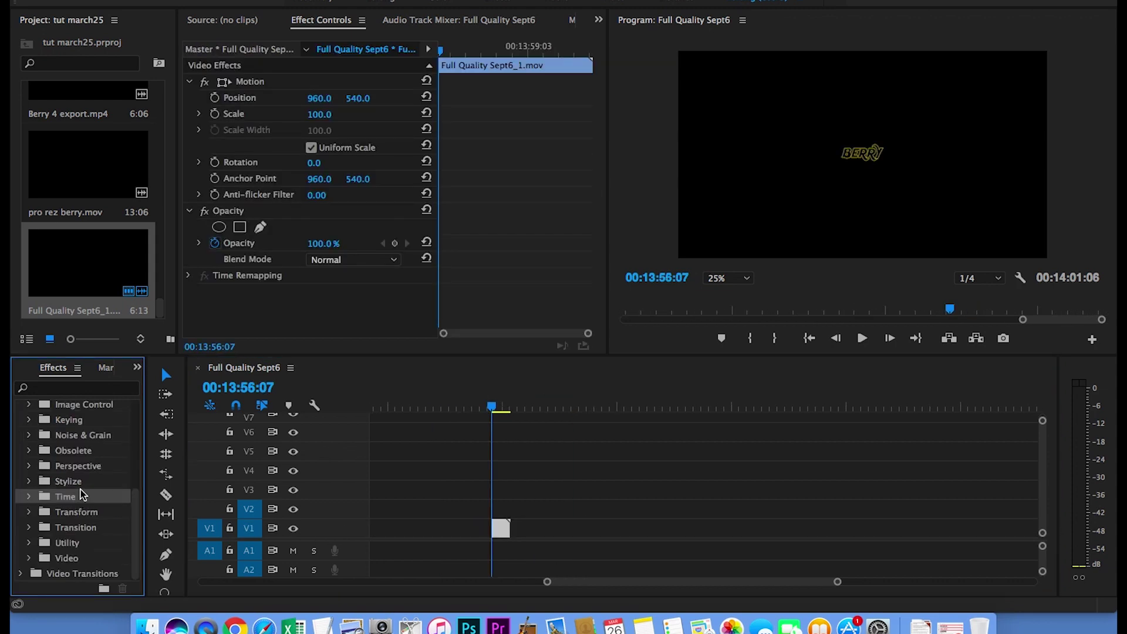
scroll(80, 493, "up", 3)
scroll(83, 491, "down", 3)
double_click(50, 499)
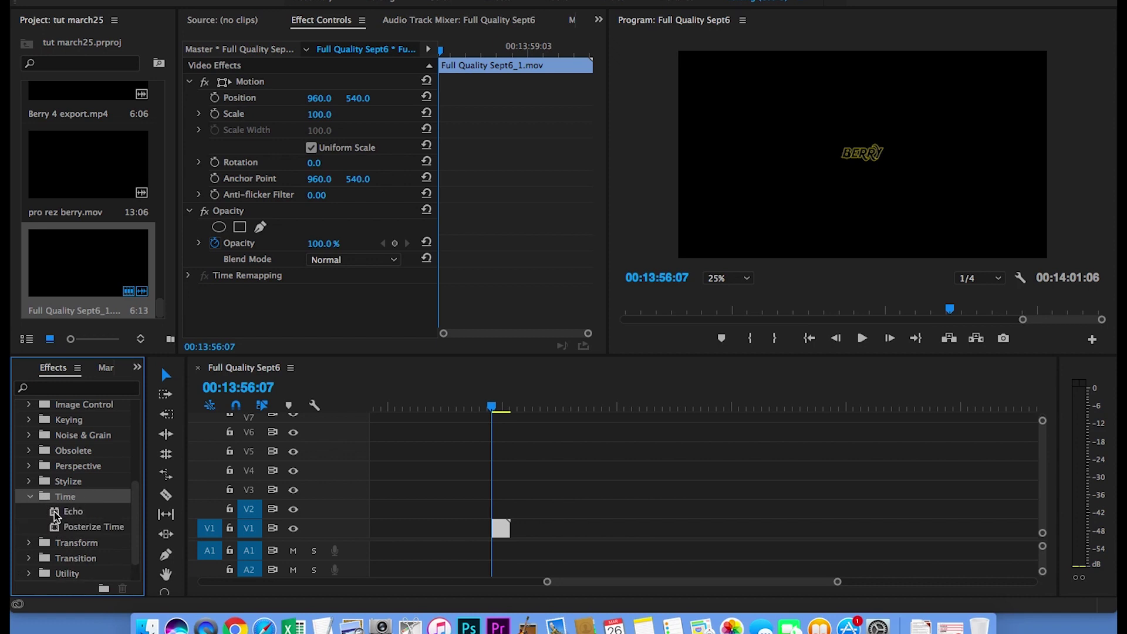
left_click(57, 515)
left_click_drag(57, 515, 468, 321)
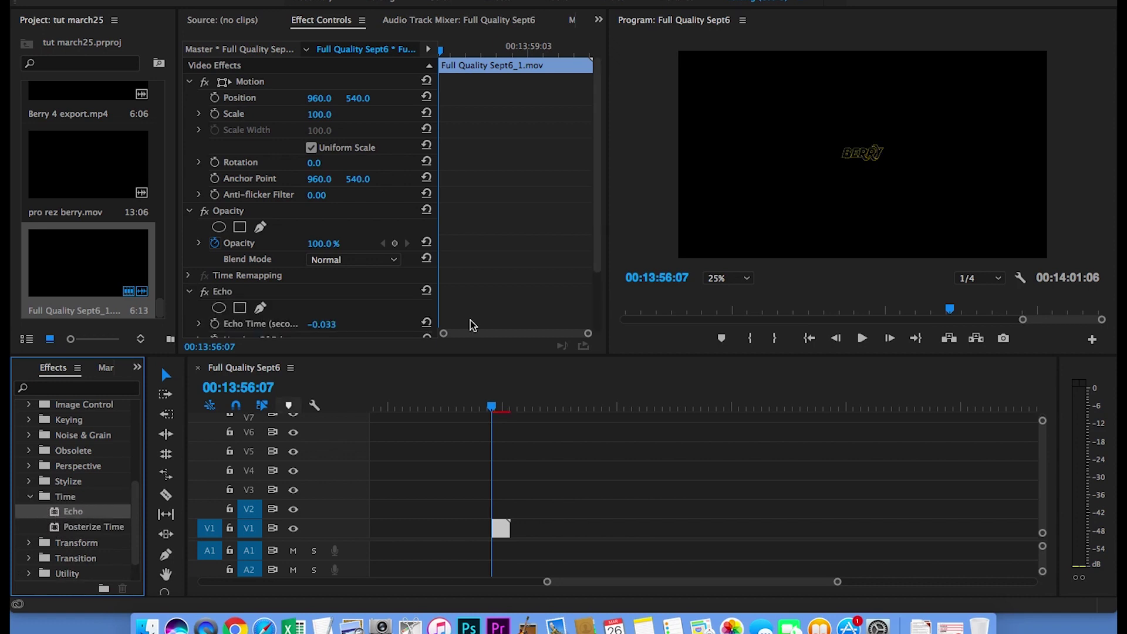
Set Echo Time to -0.100 and Number Of Echoes to 7
scroll(566, 292, "down", 3)
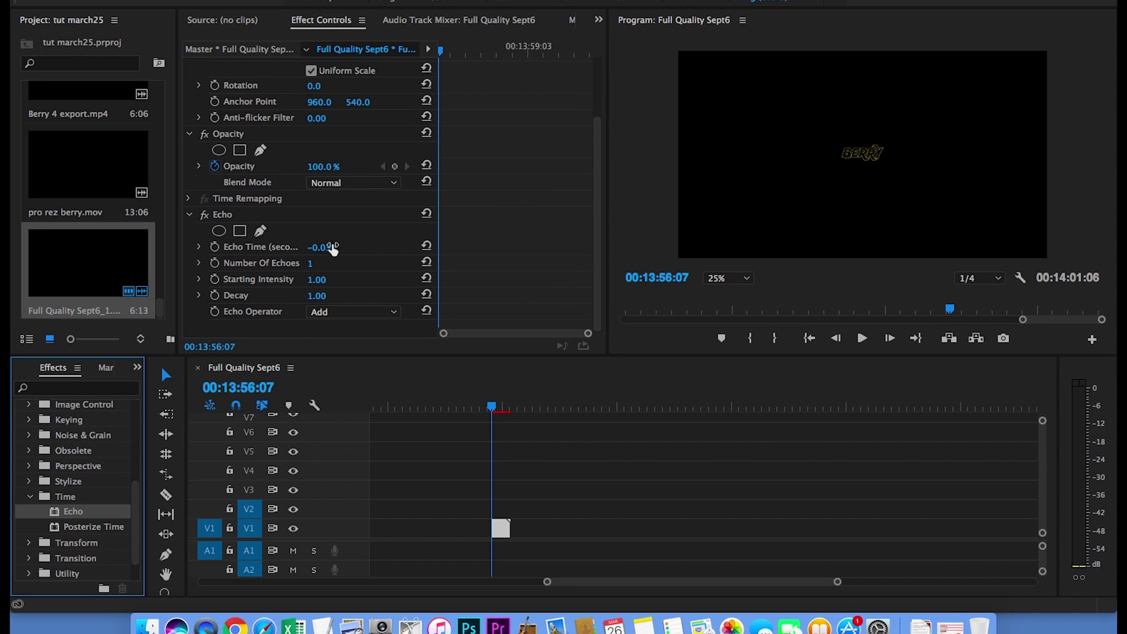
left_click(329, 248)
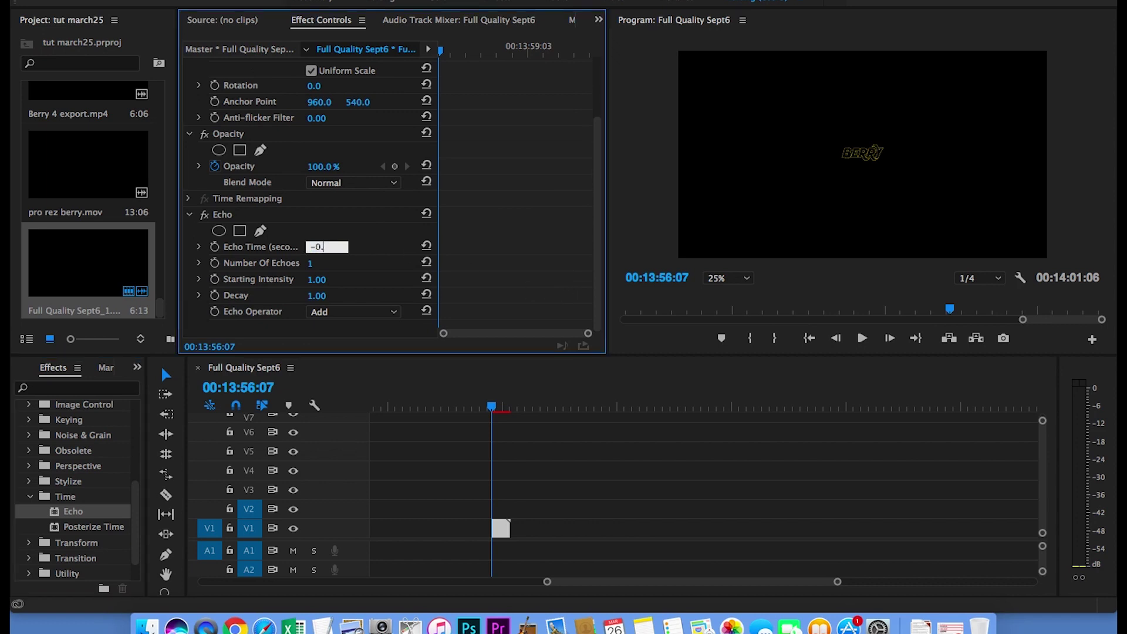
type("-0.100")
key("Return")
left_click(310, 263)
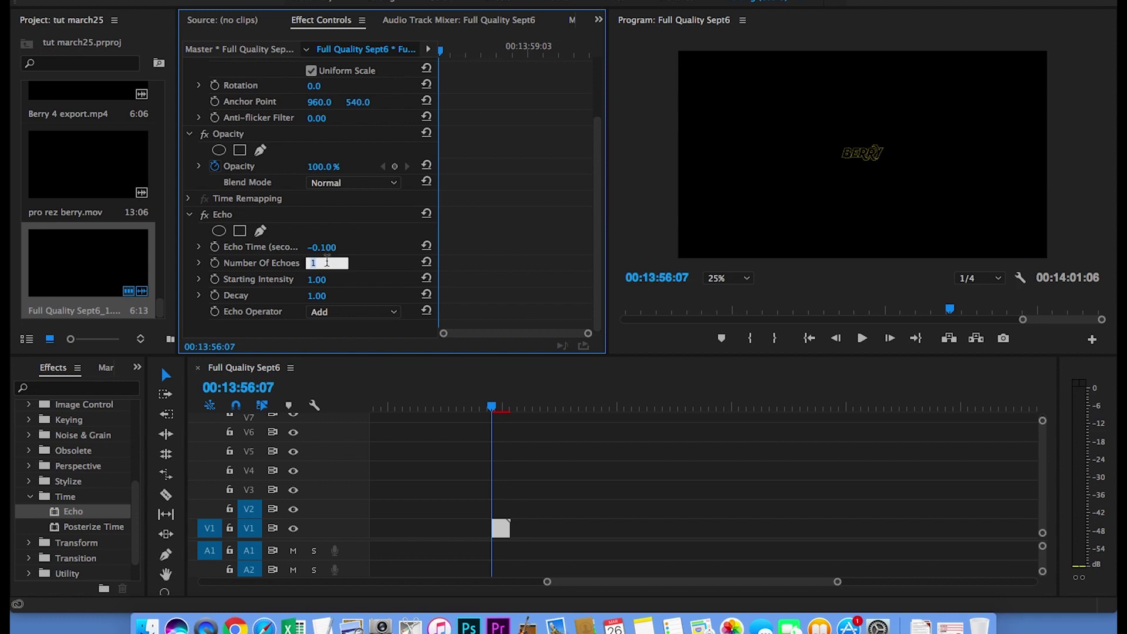
type("7")
key("Return")
Set Starting Intensity 0.3, Decay 4.4, and the Maximum echo operator
left_click(318, 280)
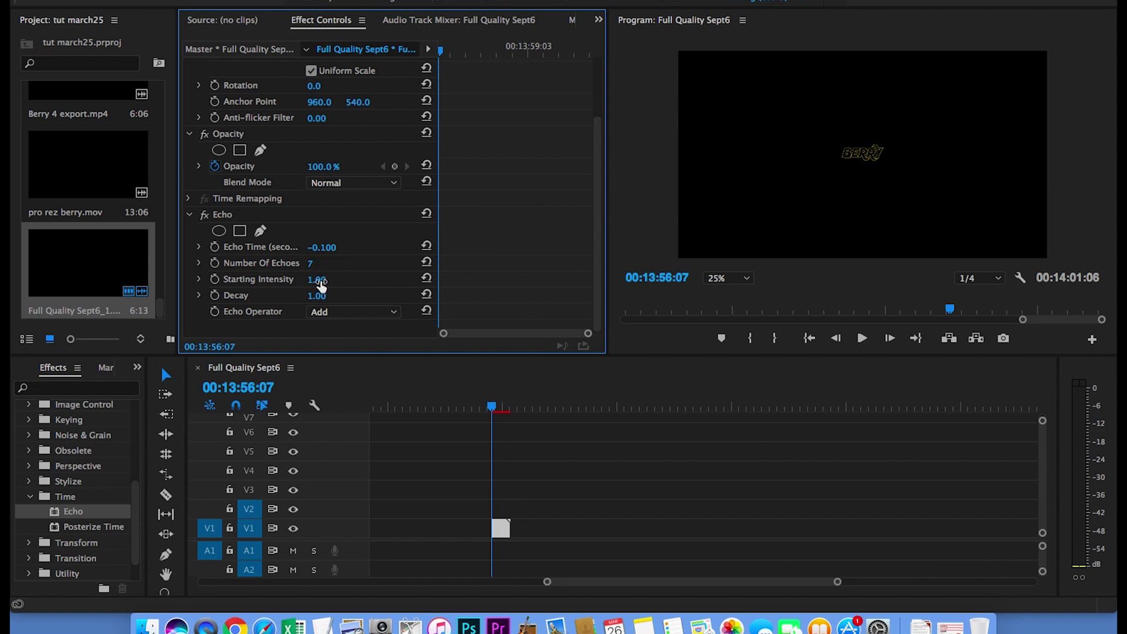
key("Return")
type("0.3")
key("Return")
left_click(317, 295)
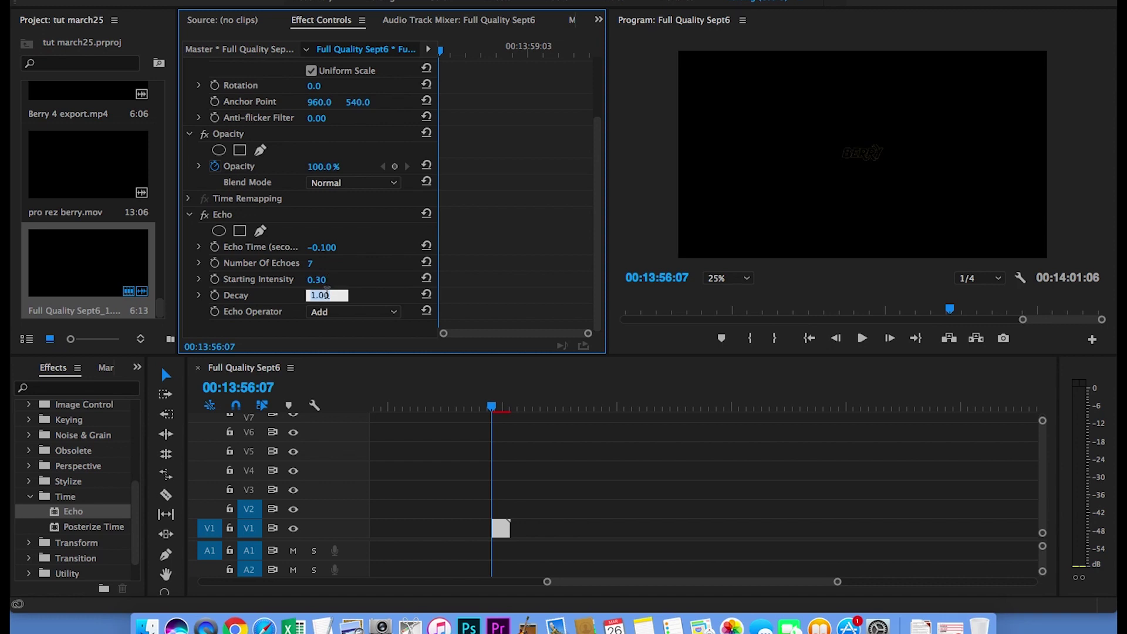
type("4.4")
key("Return")
left_click(392, 312)
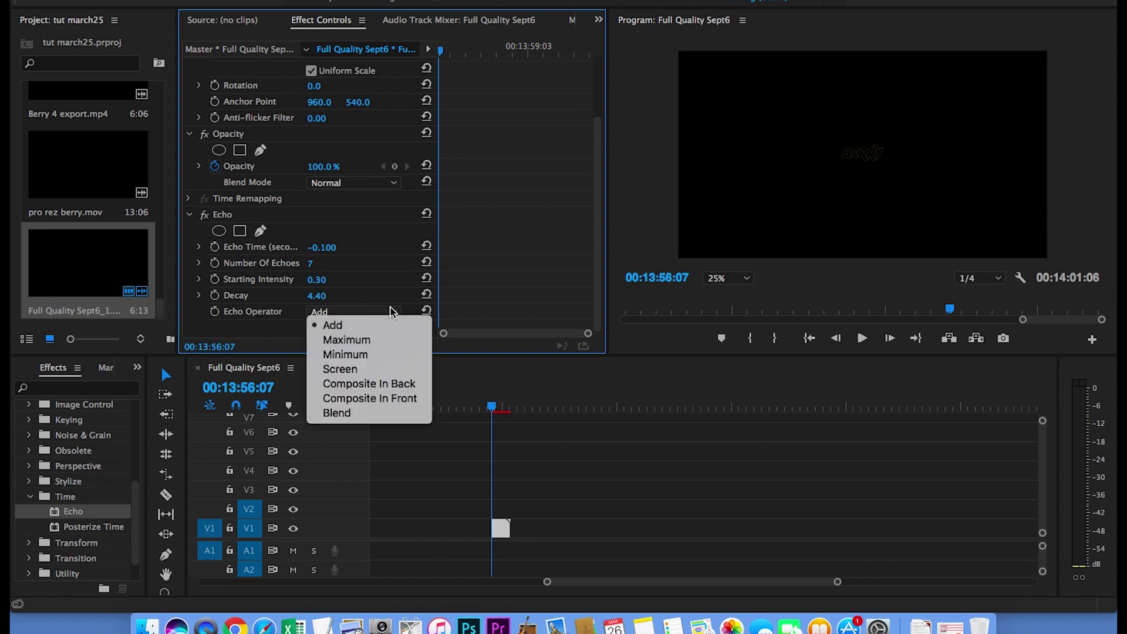
left_click(408, 340)
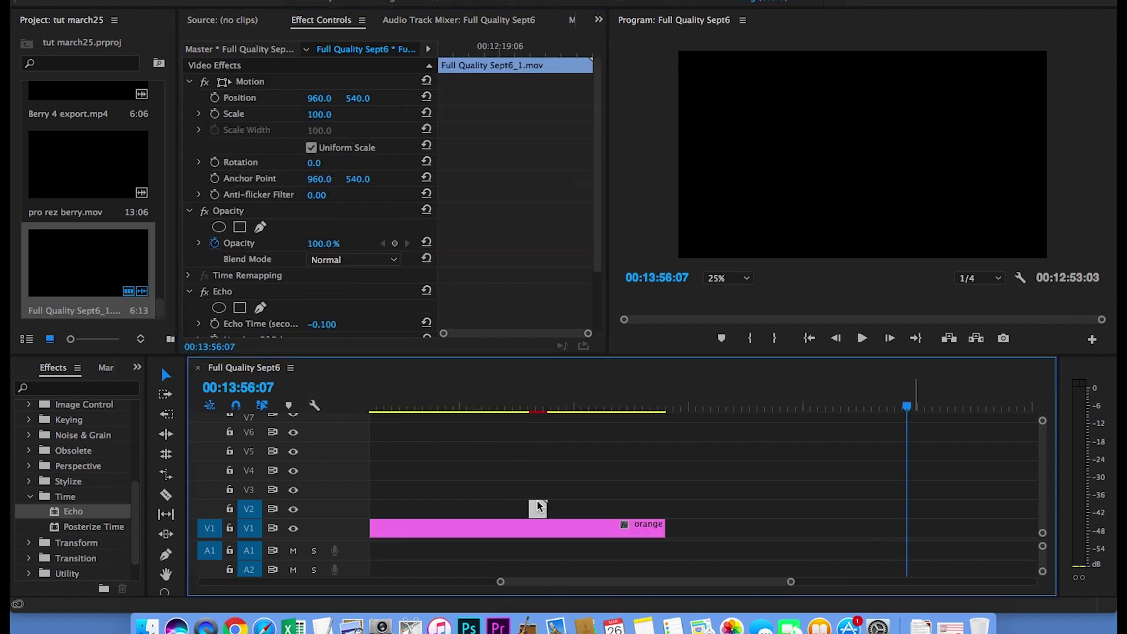
Slide the orange matte to the sequence start and set the title clip's blend mode to Screen
scroll(537, 506, "up", 3)
scroll(538, 506, "down", 4)
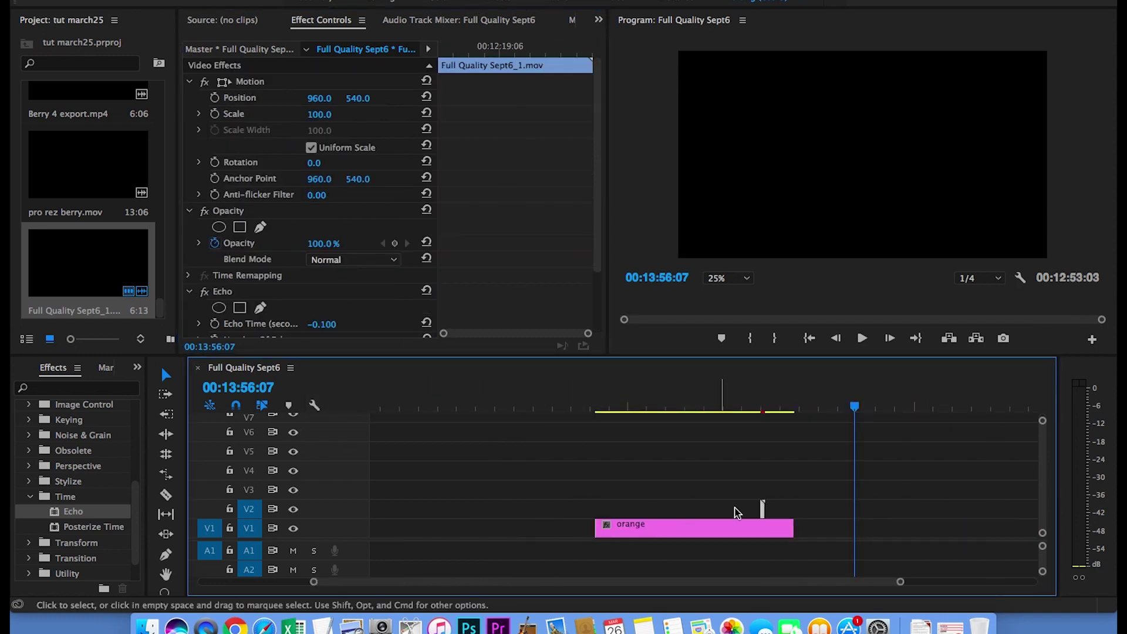
left_click_drag(763, 519, 604, 521)
left_click(610, 476)
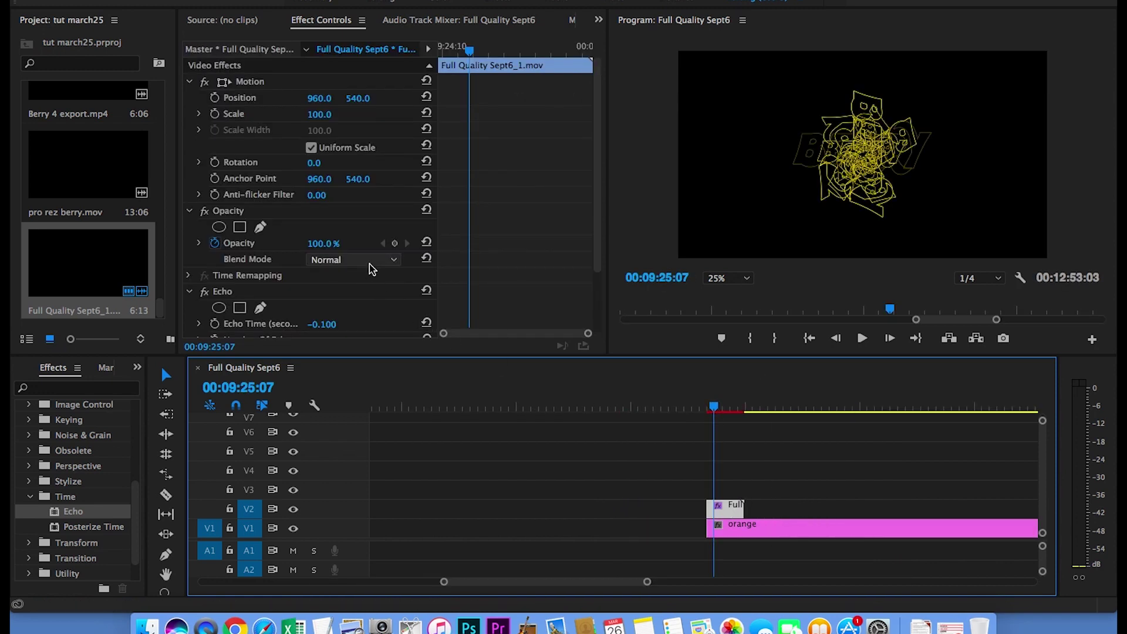
left_click(373, 260)
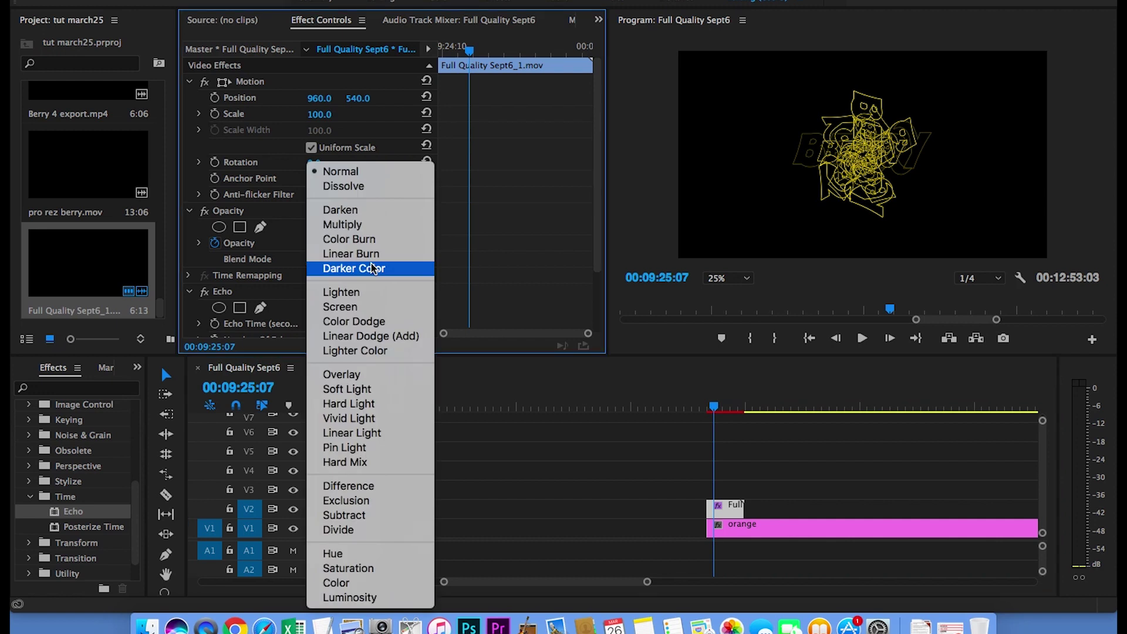
left_click(401, 309)
scroll(479, 514, "up", 3)
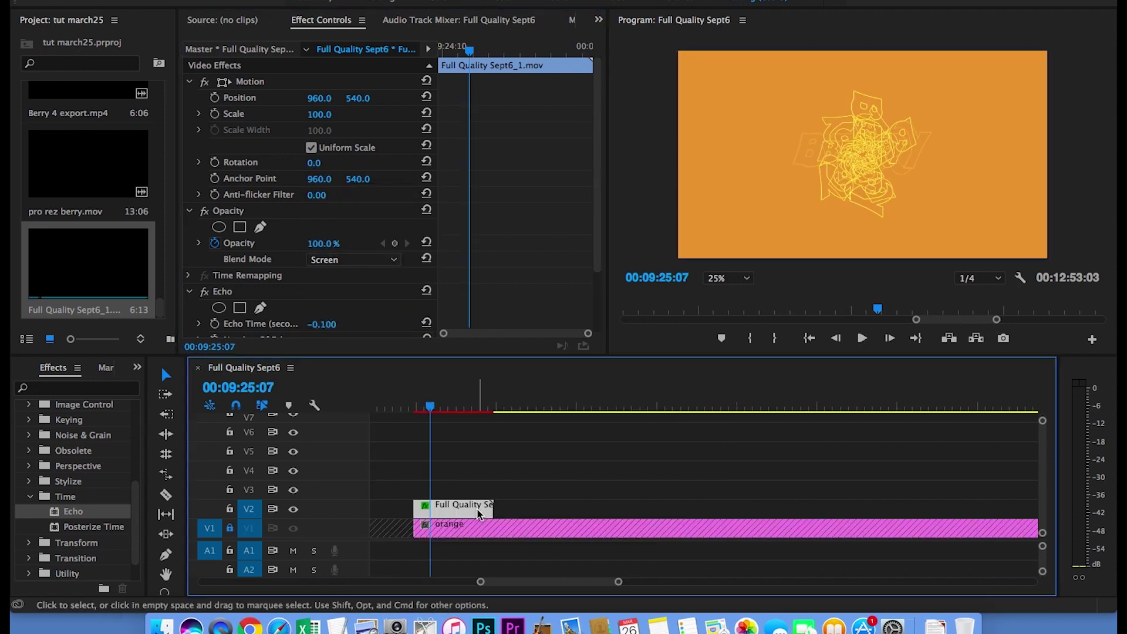
Apply Gaussian Blur to the title clip, set Blur Dimensions to Horizontal and Blurriness to 20
scroll(115, 486, "up", 4)
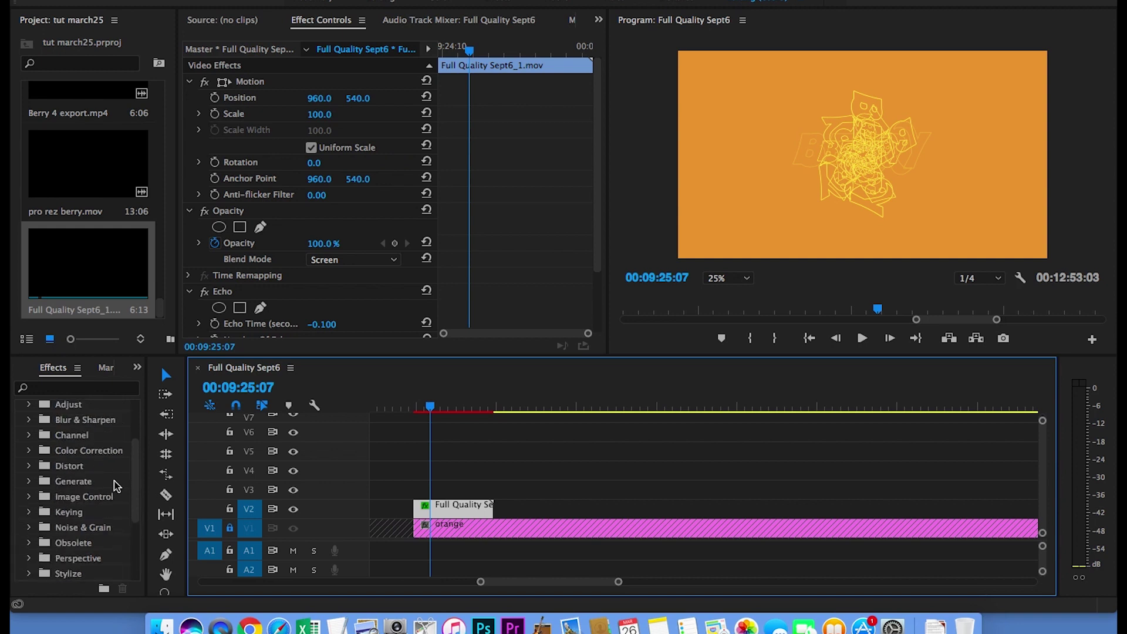
scroll(115, 486, "up", 3)
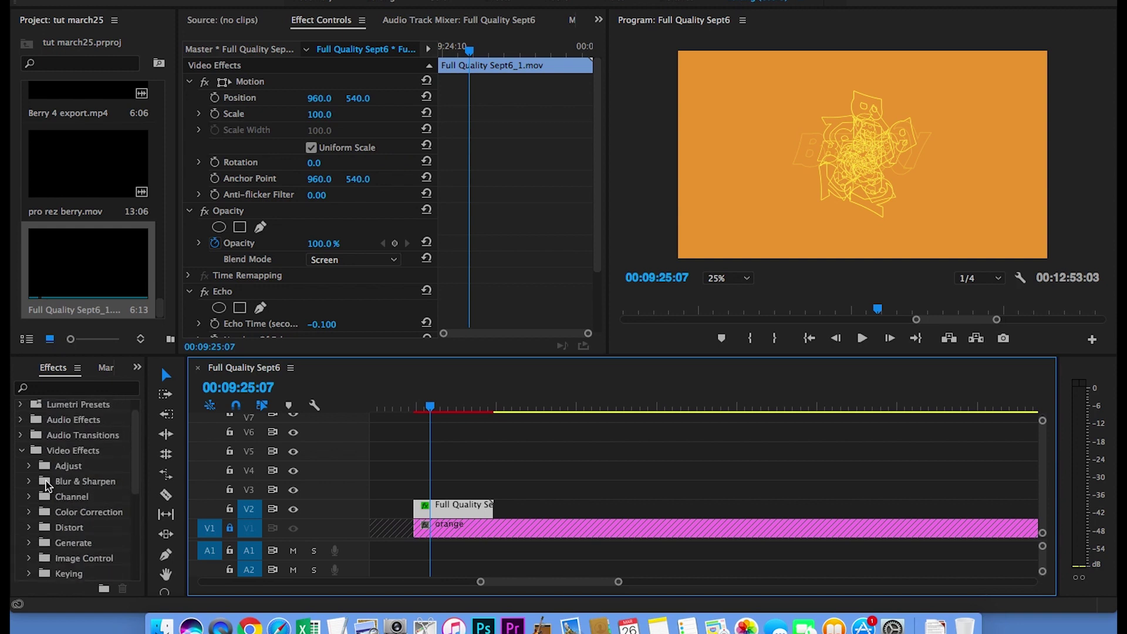
double_click(46, 484)
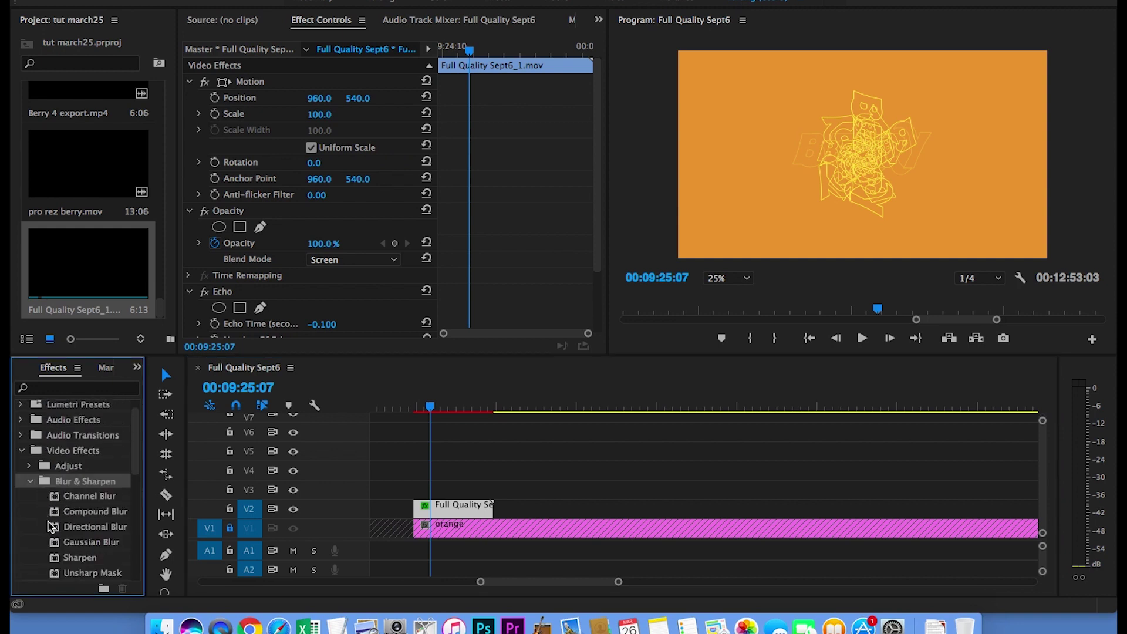
left_click_drag(56, 549, 516, 278)
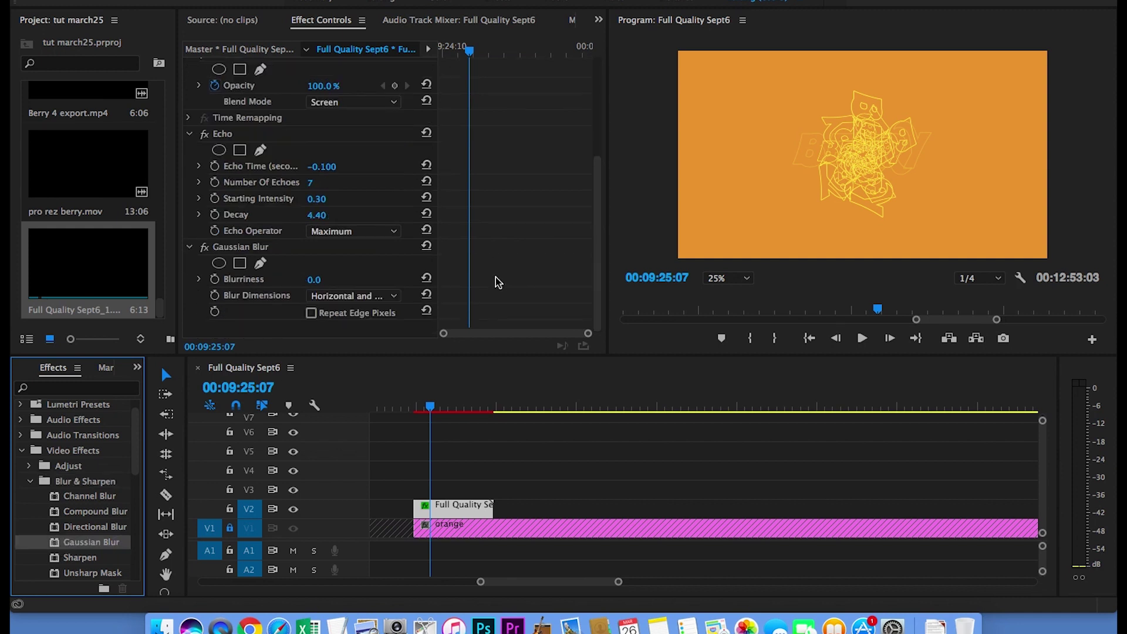
left_click(395, 297)
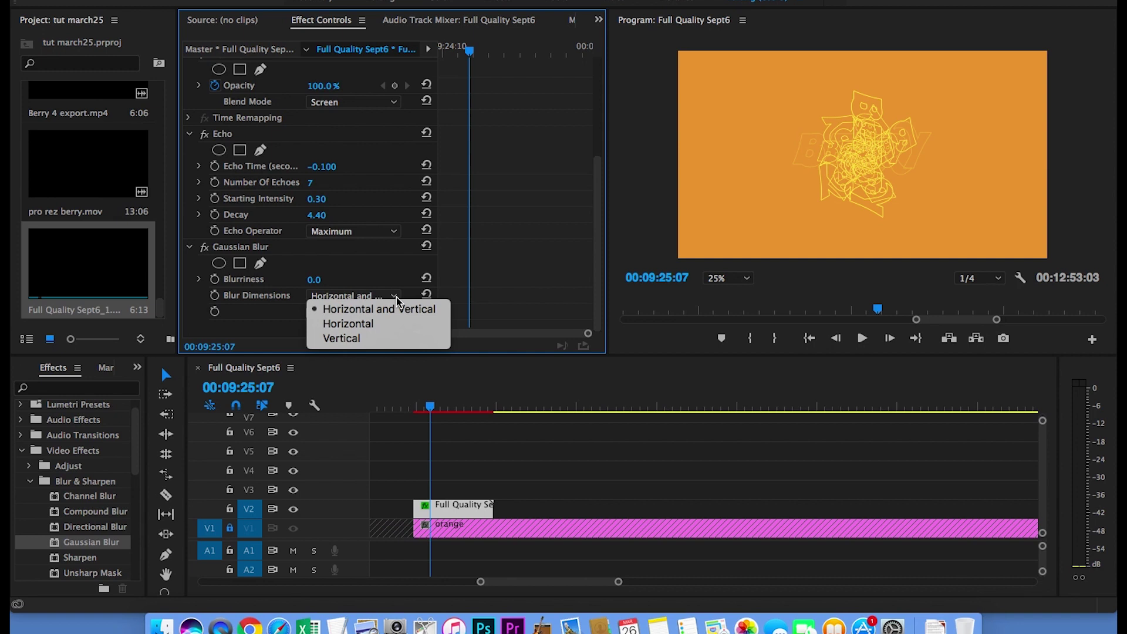
left_click(421, 331)
left_click(327, 278)
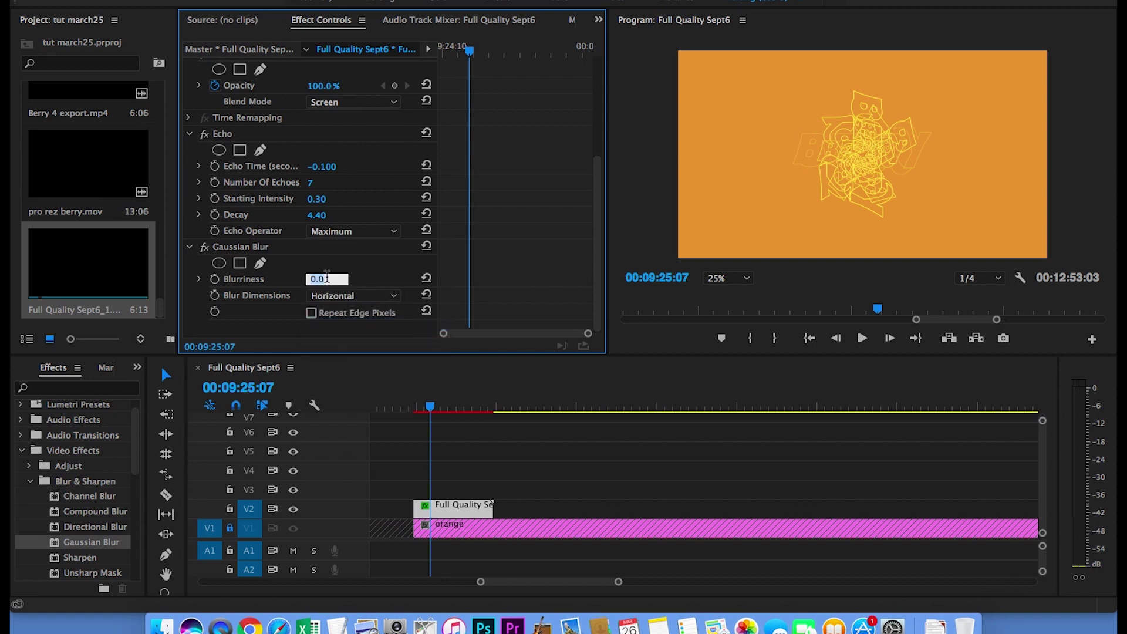
type("20")
key("Return")
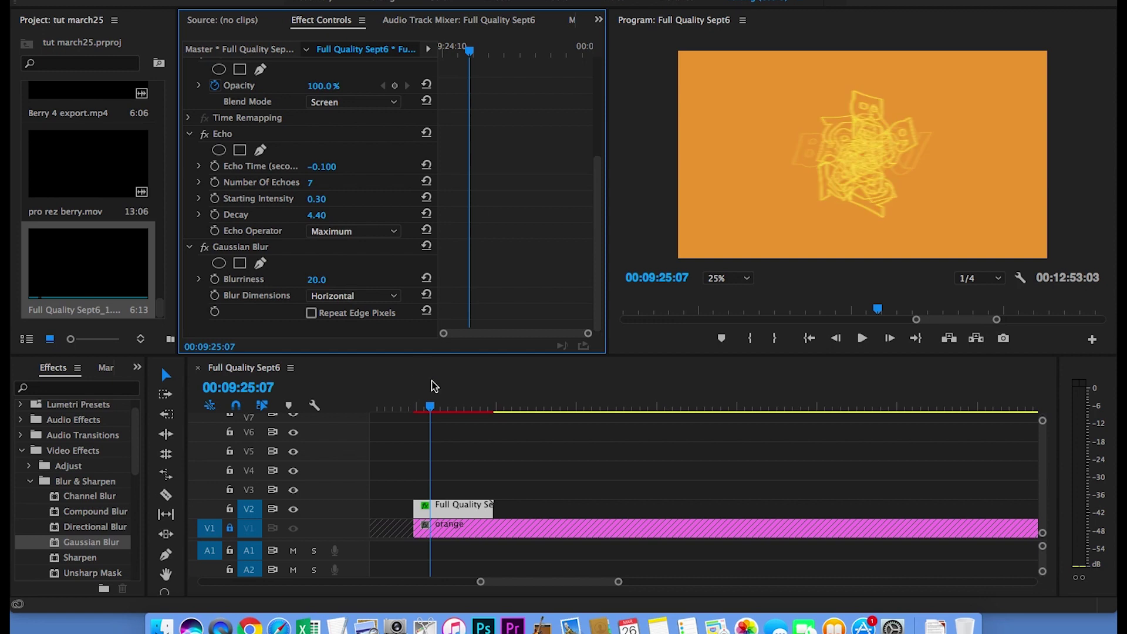
left_click(467, 393)
Trim the V2 clip at the playhead, place Title 09 on V2 and open it for editing
key("w")
scroll(111, 230, "up", 3)
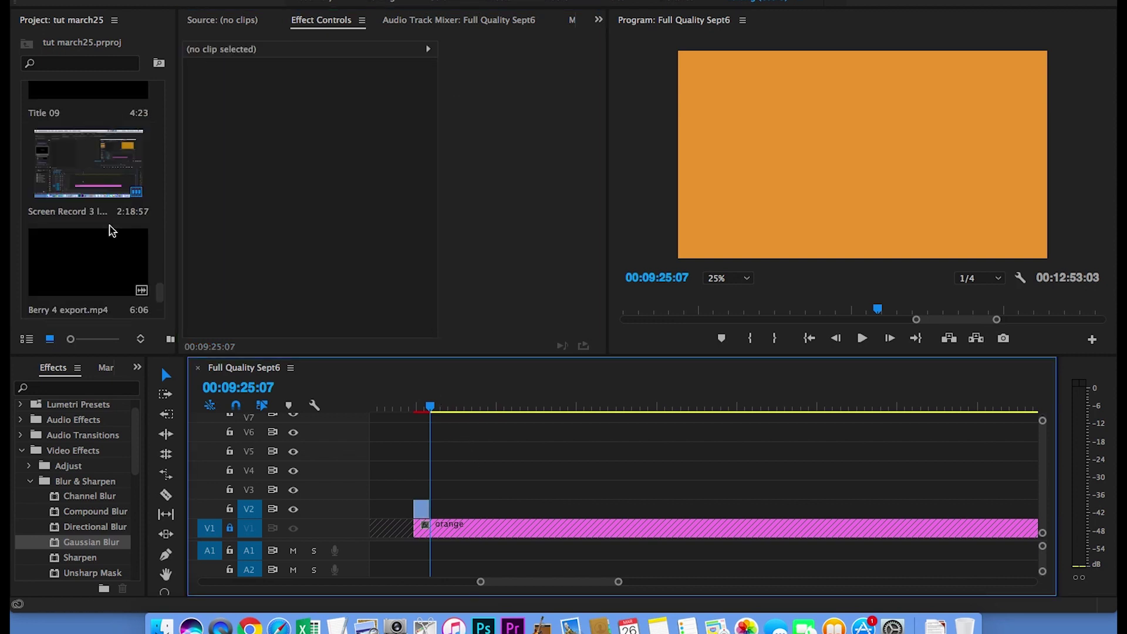
scroll(111, 230, "up", 2)
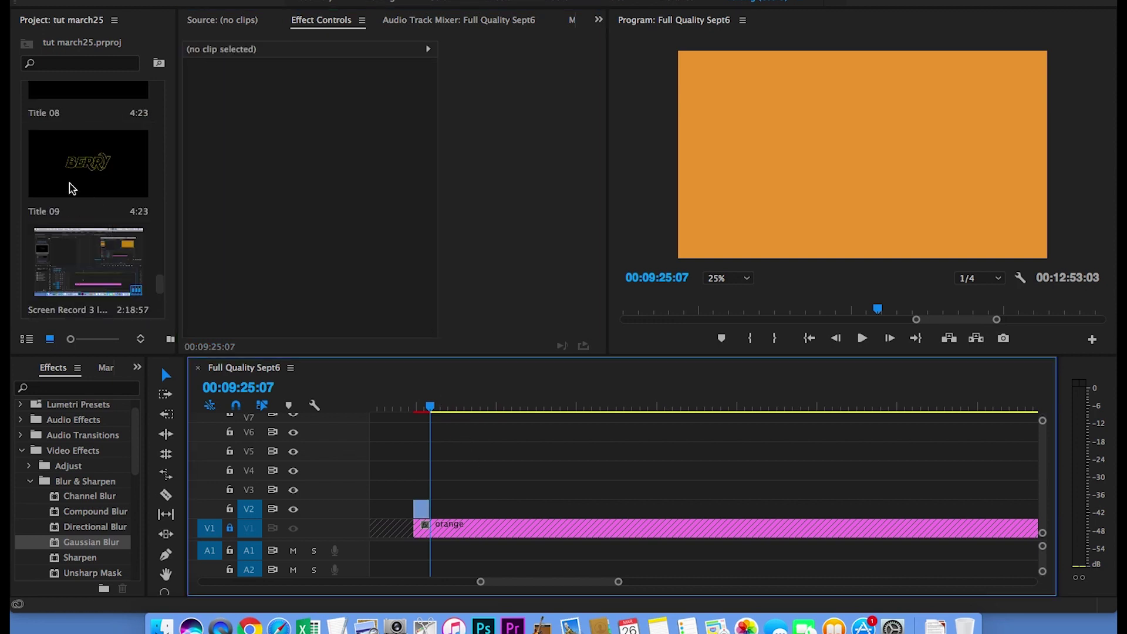
left_click_drag(72, 188, 463, 511)
left_click(473, 405)
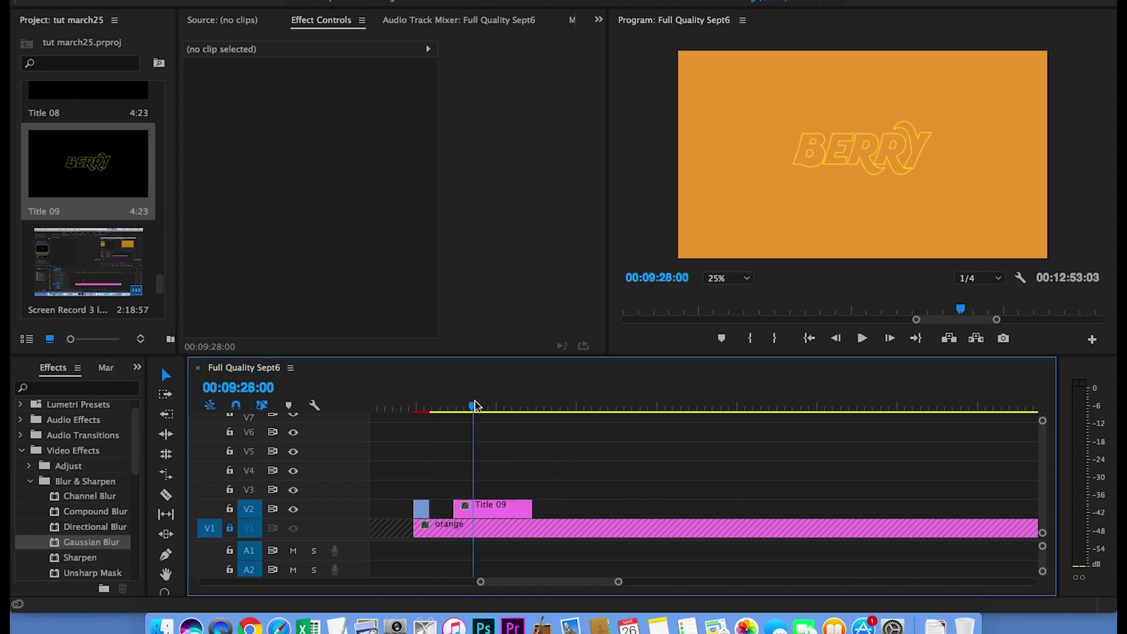
double_click(482, 506)
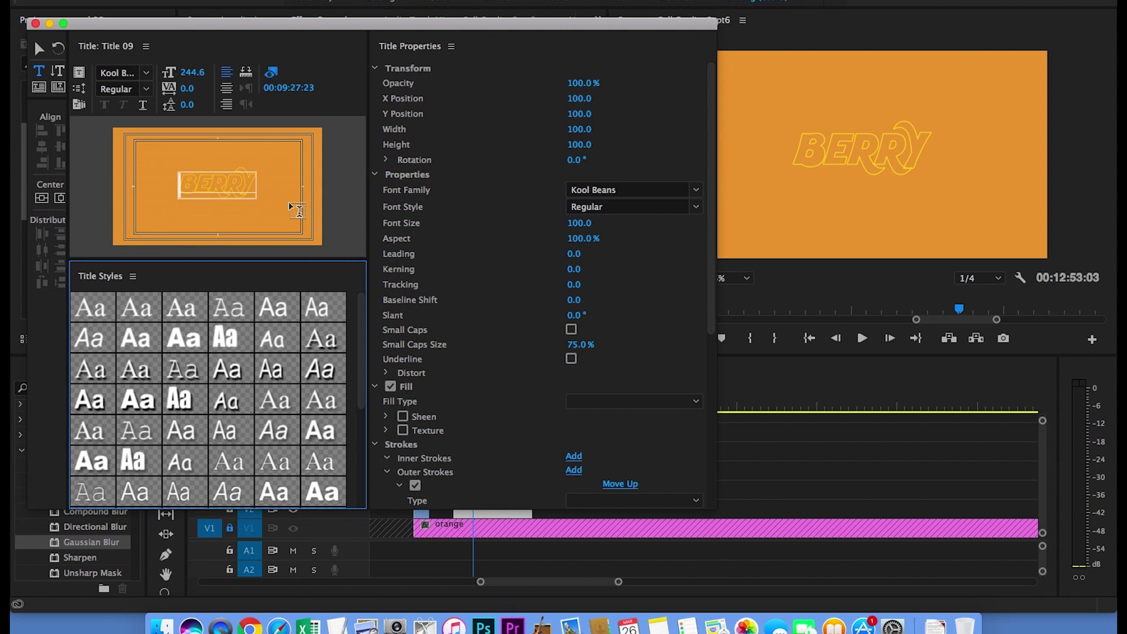
Set BERRY's fill type to Solid and recolour its outer stroke white
scroll(529, 264, "down", 5)
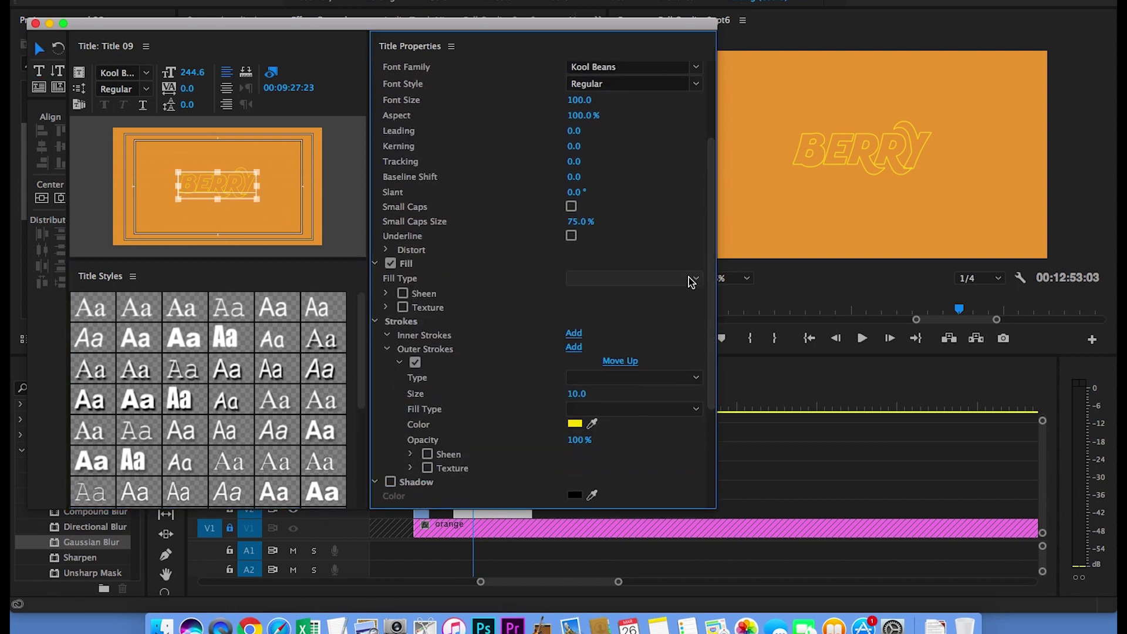
left_click(696, 278)
left_click(599, 292)
left_click(415, 393)
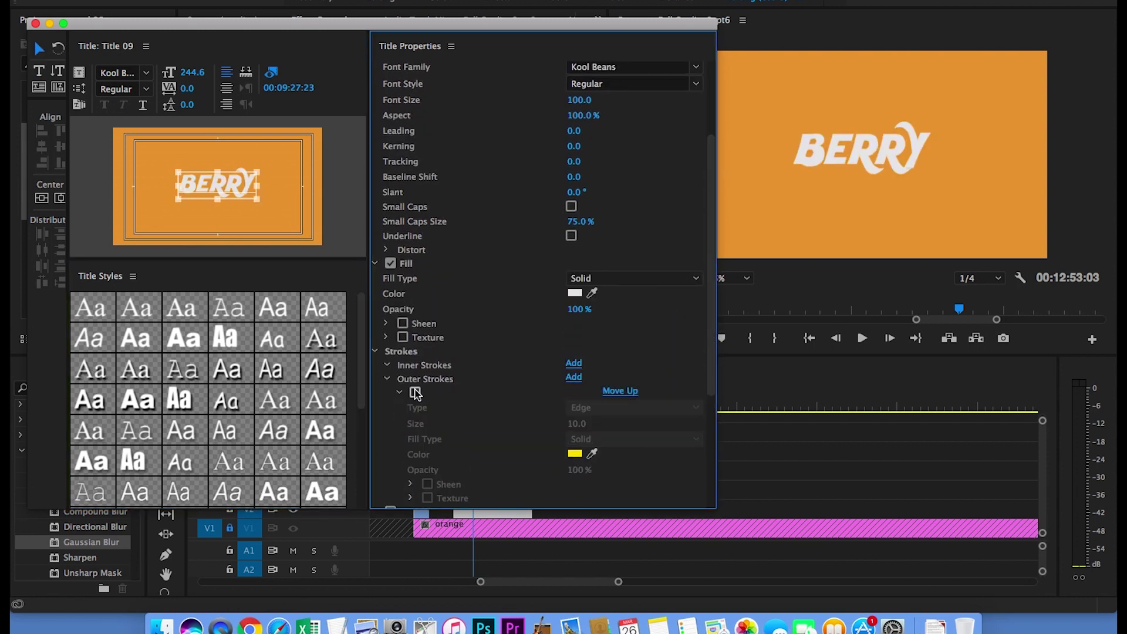
left_click(415, 392)
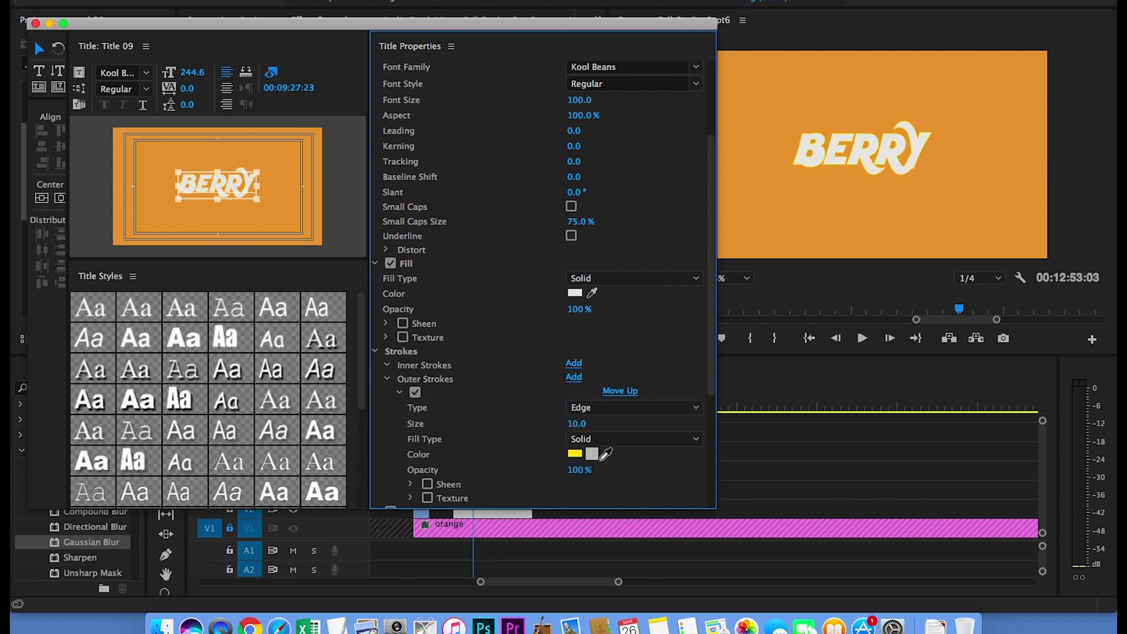
left_click(580, 455)
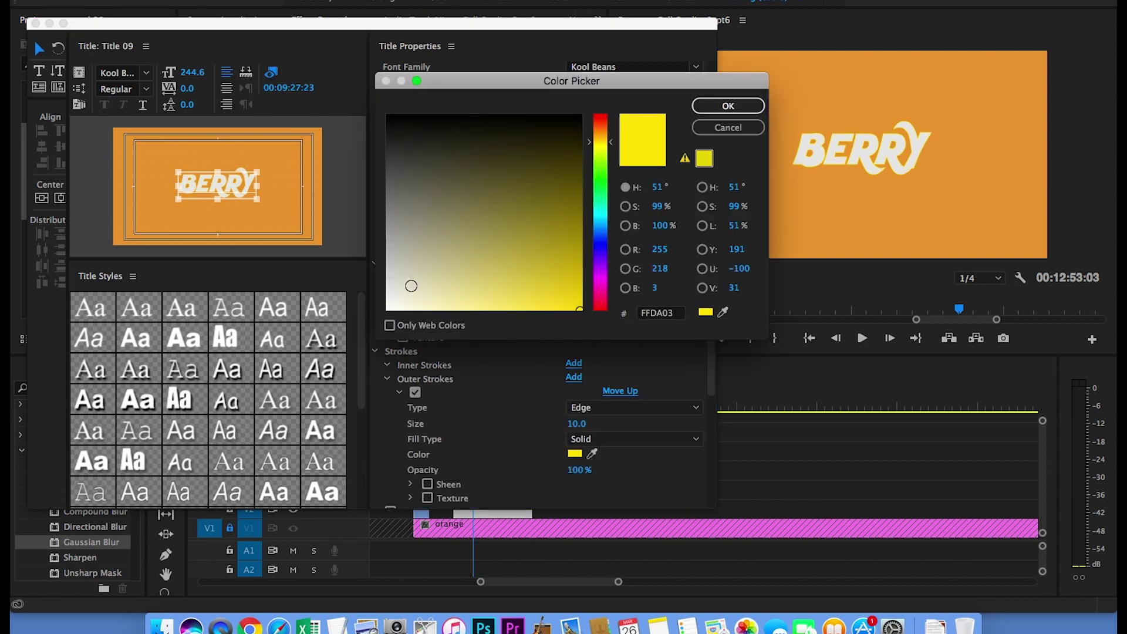
left_click(390, 309)
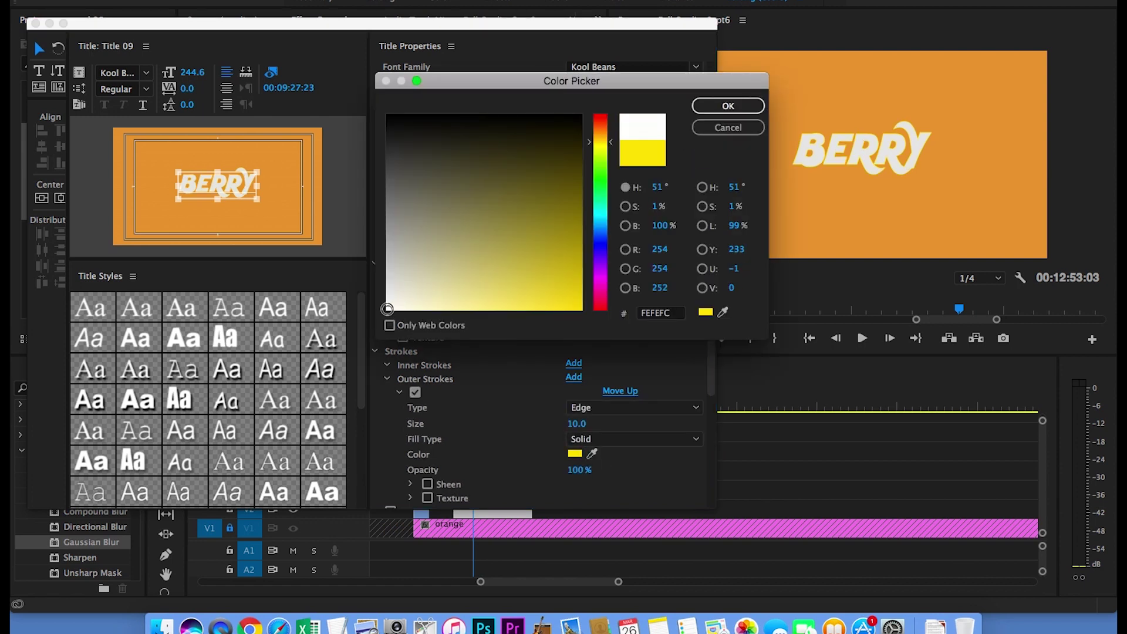
left_click(708, 107)
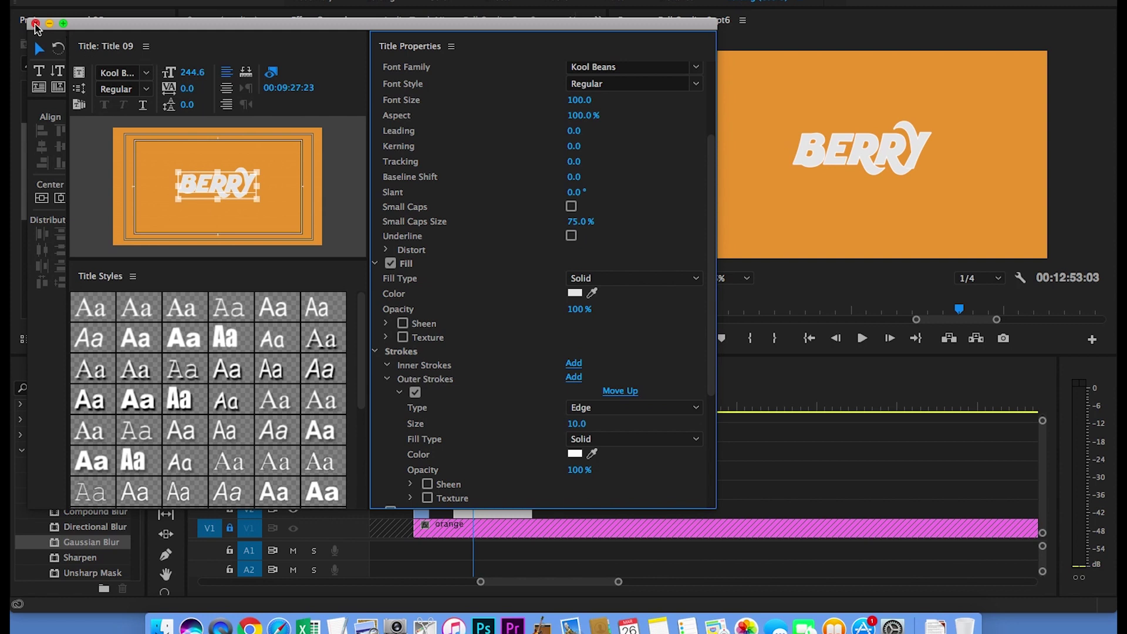
Close the title editor, nudge Title 09 earlier, paste a copy at 00:09:31:11 and move it to V3
left_click(35, 24)
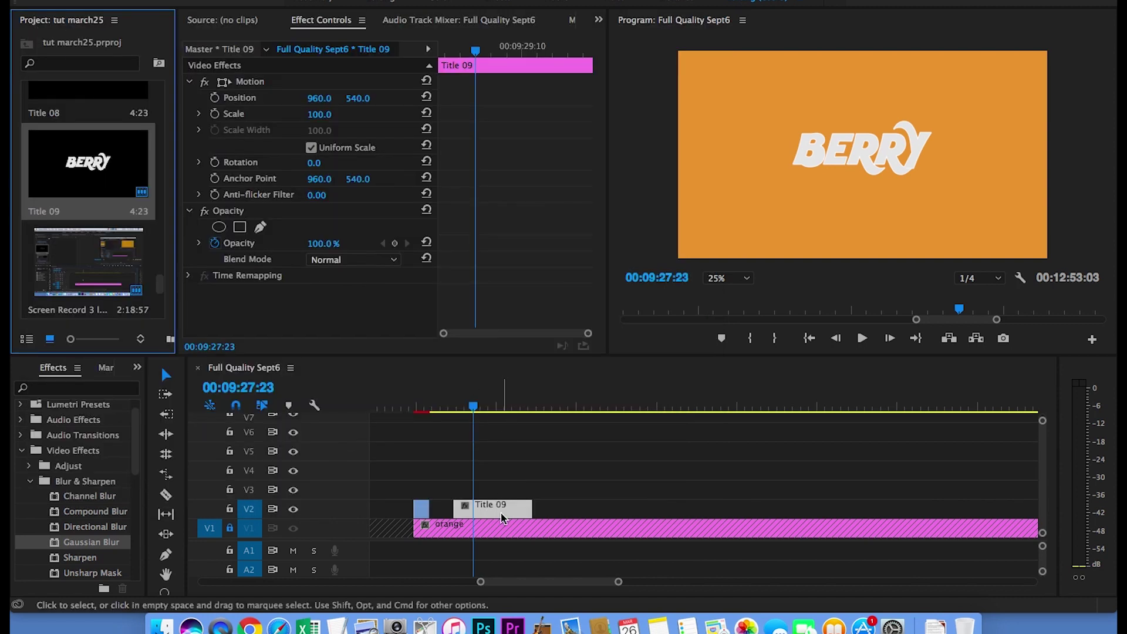
left_click_drag(503, 517, 482, 513)
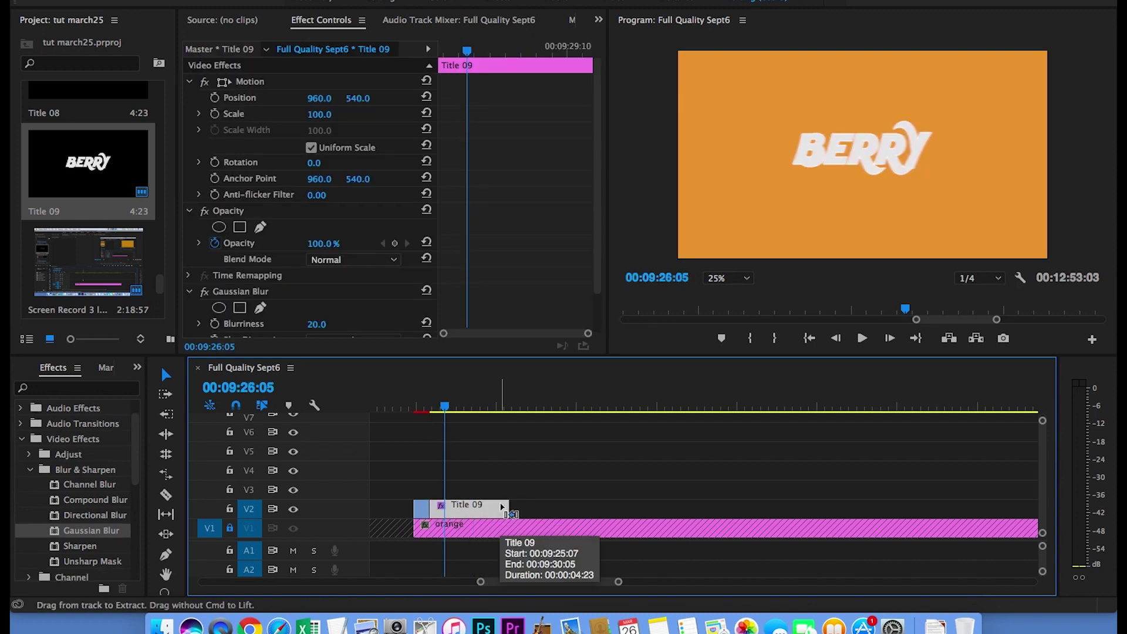
left_click(530, 404)
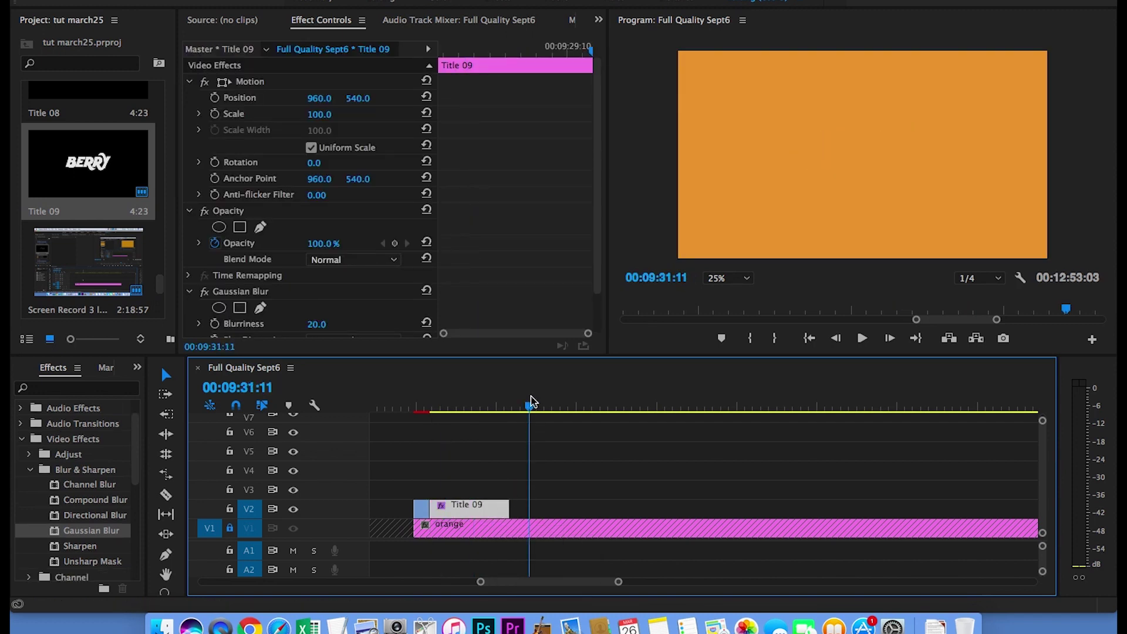
key("super+v")
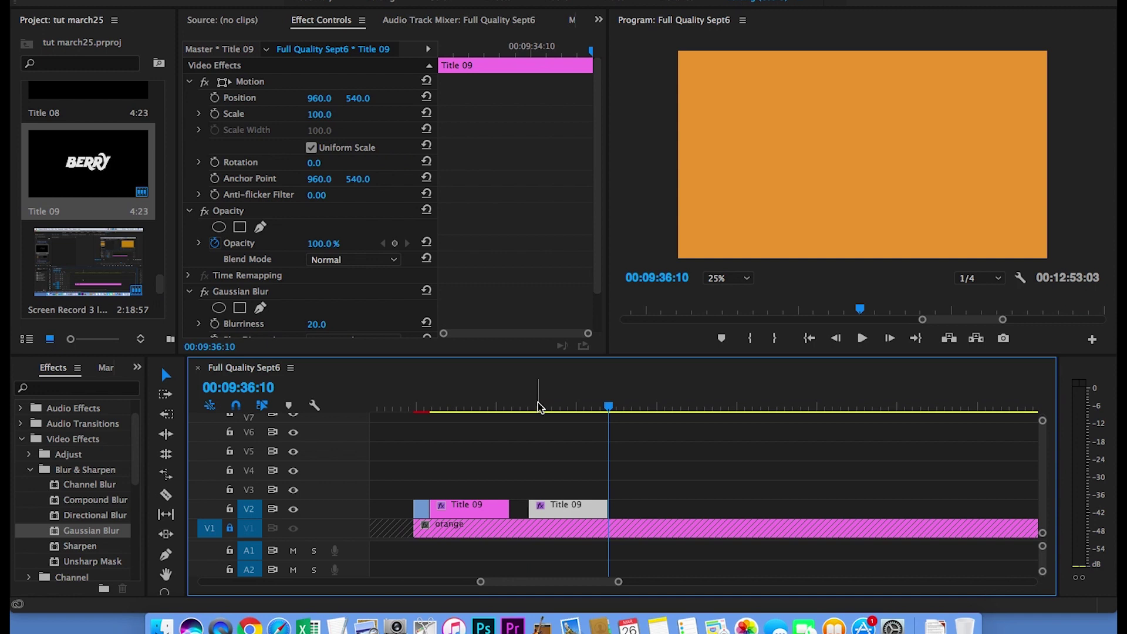
left_click(544, 405)
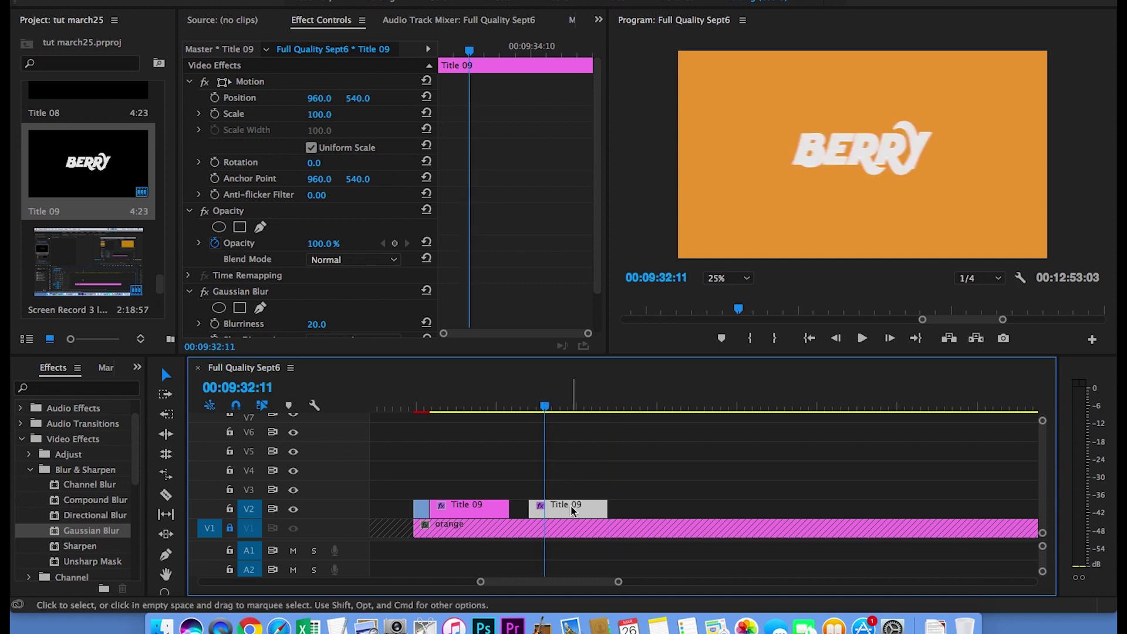
left_click_drag(573, 511, 475, 489)
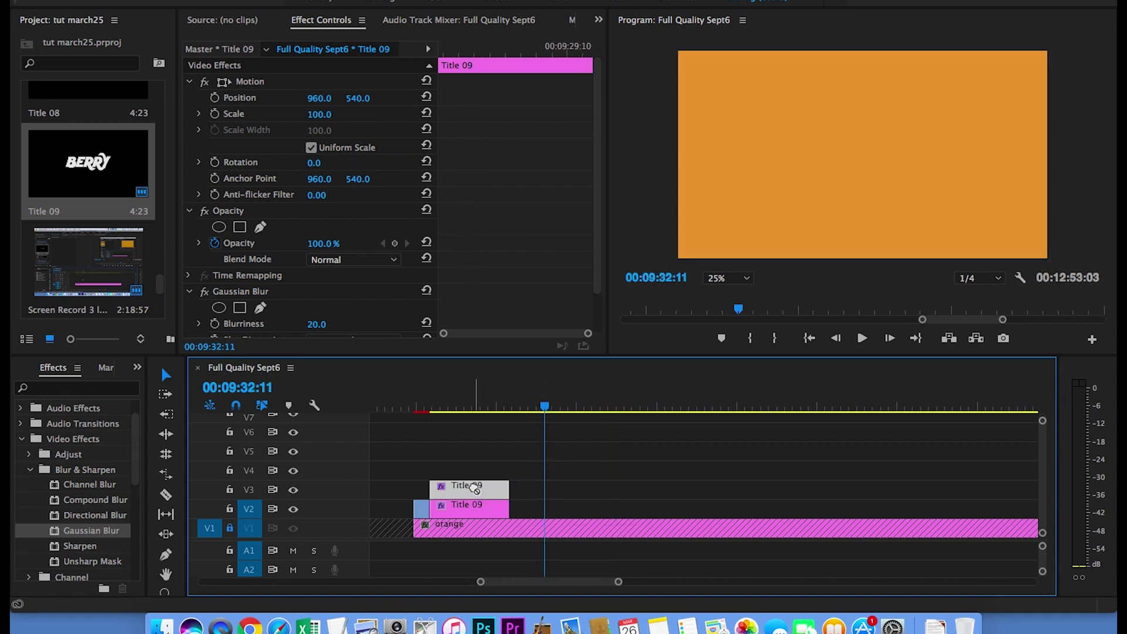
left_click(462, 406)
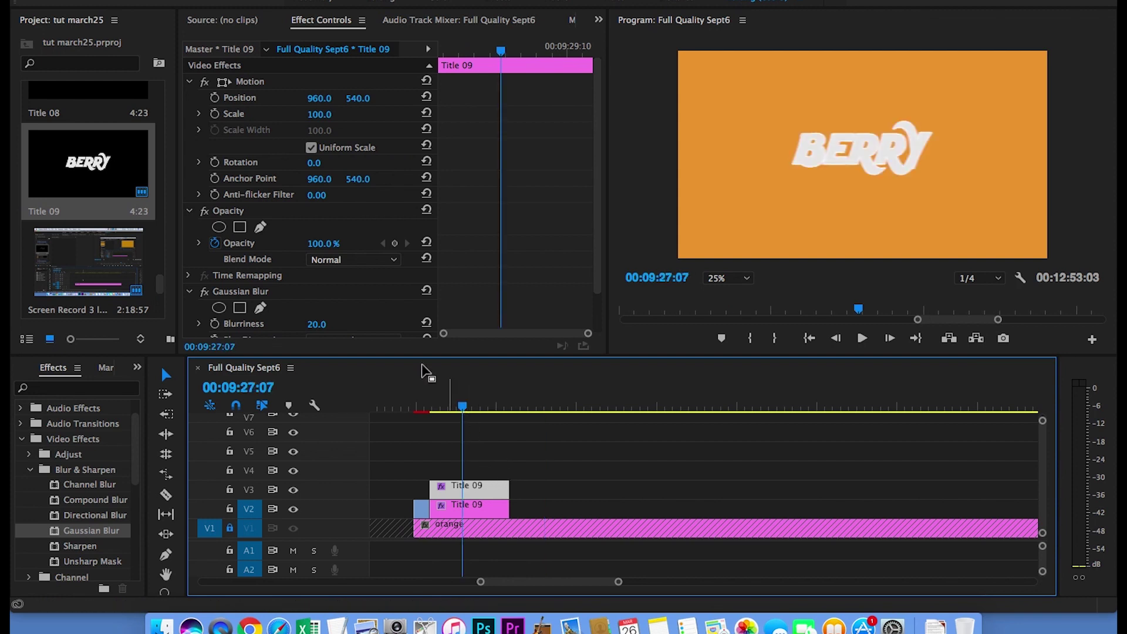
Blur the V3 copy horizontally and vertically at 75 and trim it to 00:00:01:12 long
scroll(496, 305, "down", 3)
left_click(390, 295)
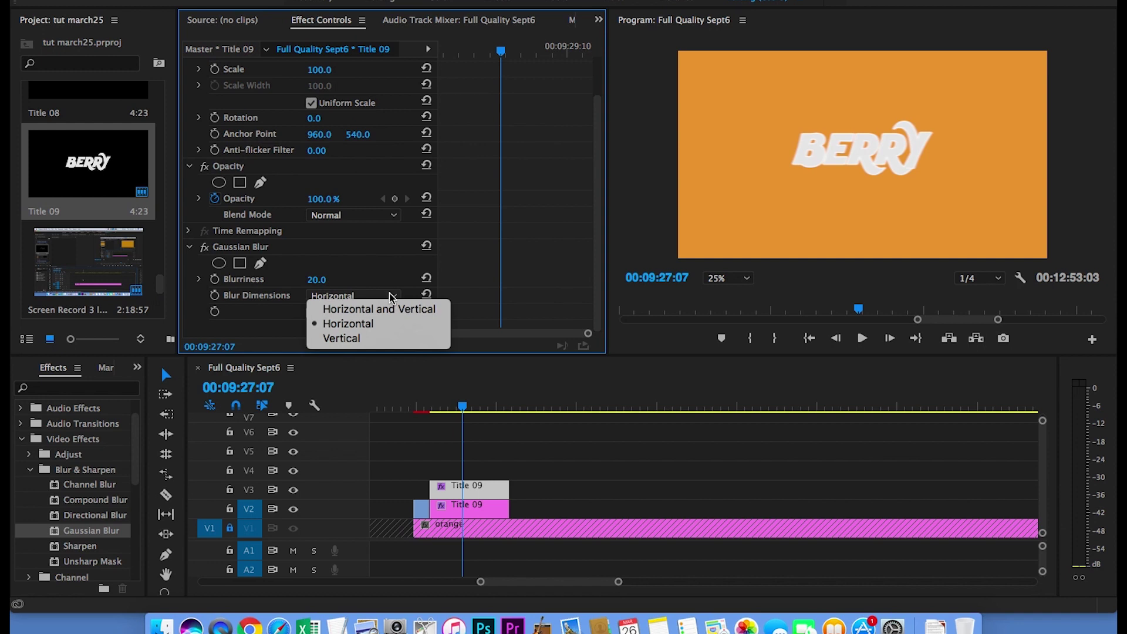
left_click(411, 309)
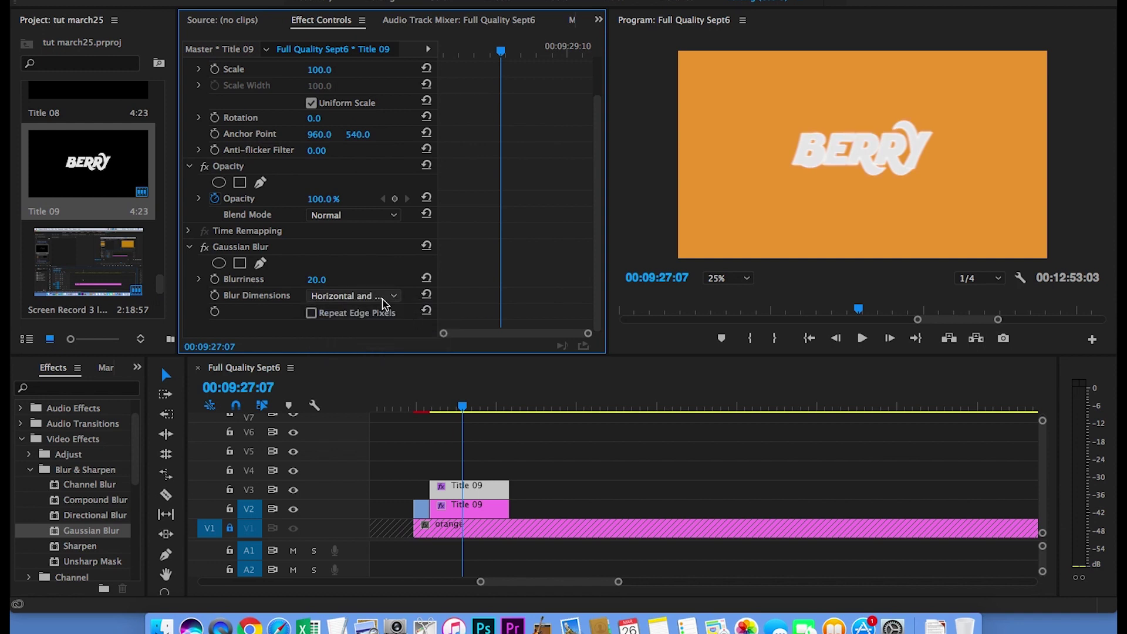
left_click_drag(317, 279, 347, 280)
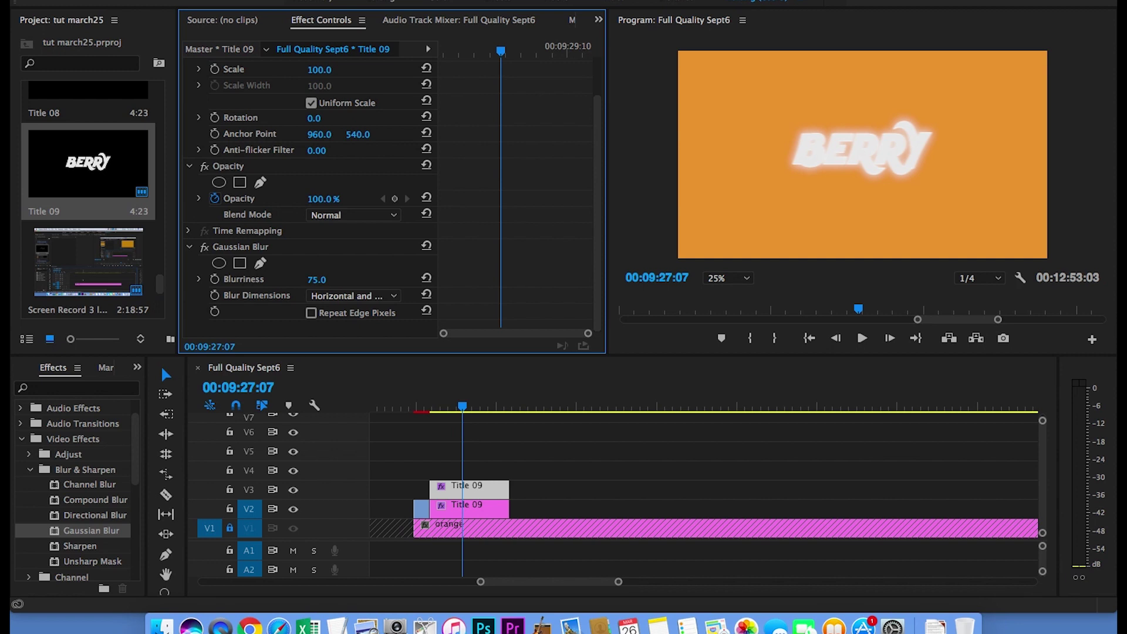
left_click_drag(441, 409, 444, 409)
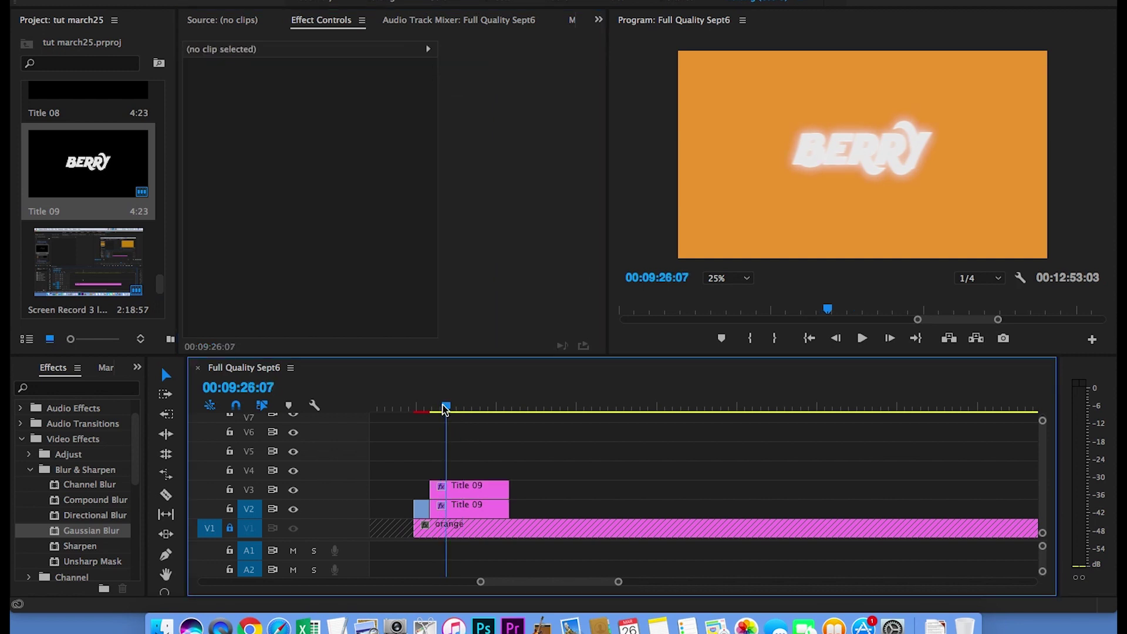
left_click_drag(508, 488, 445, 491)
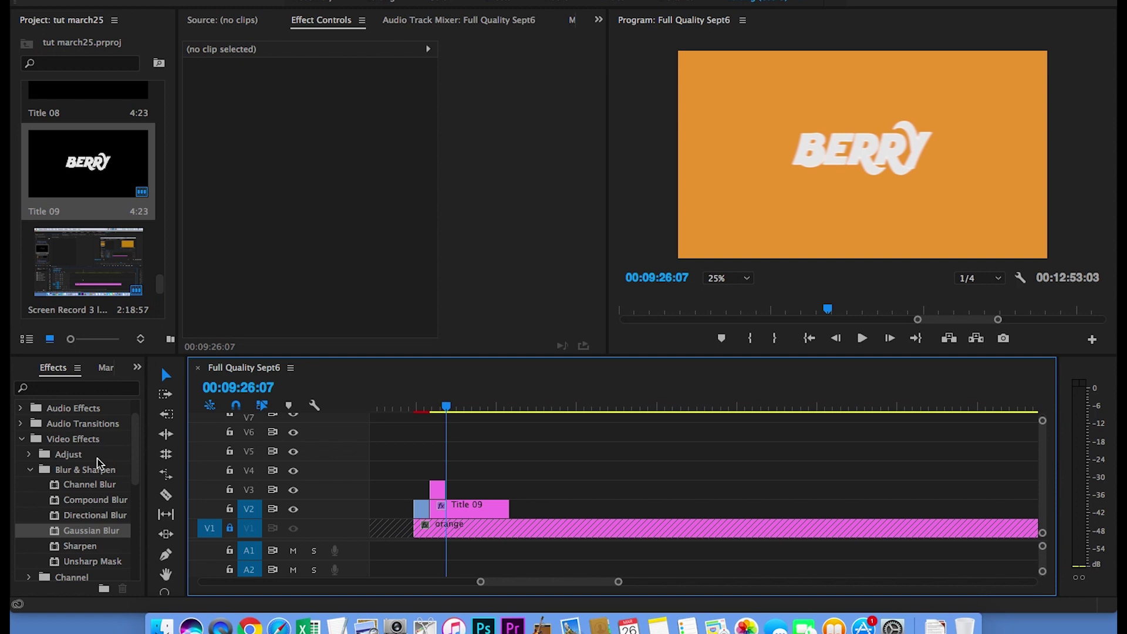
Add a Cross Dissolve to the start of the top Title 09 clip and play back the fade-in
left_click(23, 439)
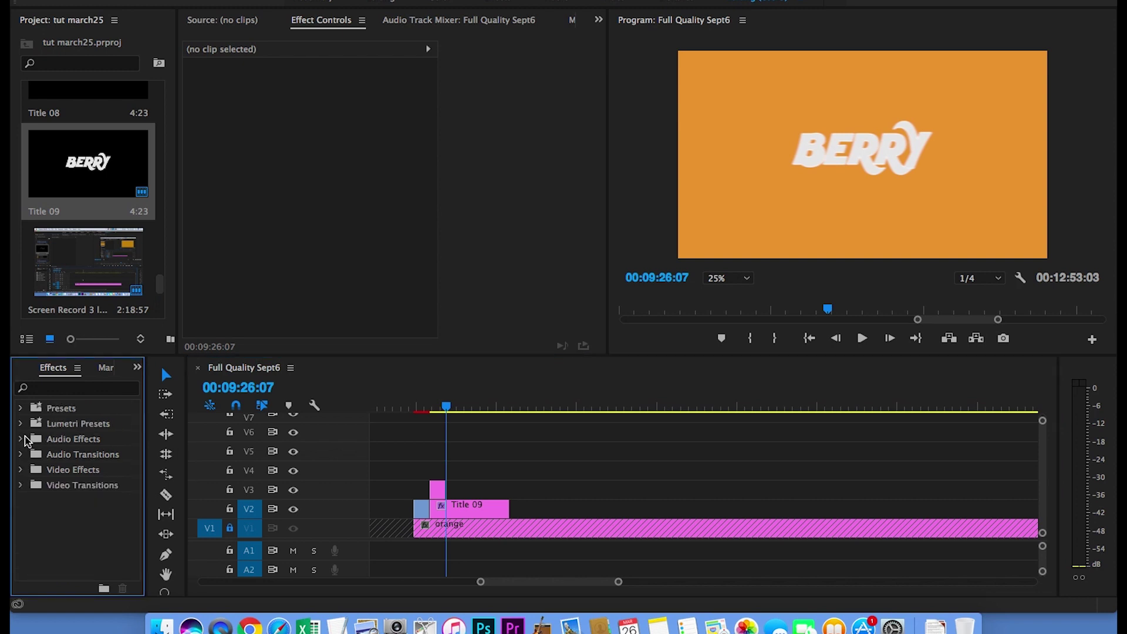
left_click(21, 485)
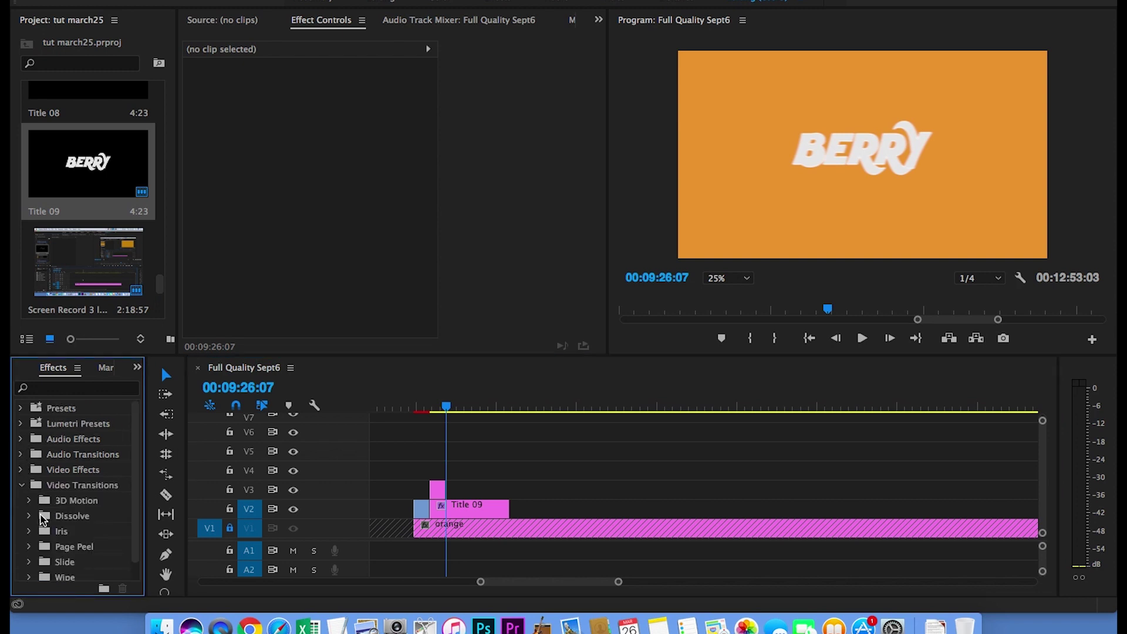
double_click(42, 519)
left_click_drag(93, 546, 441, 491)
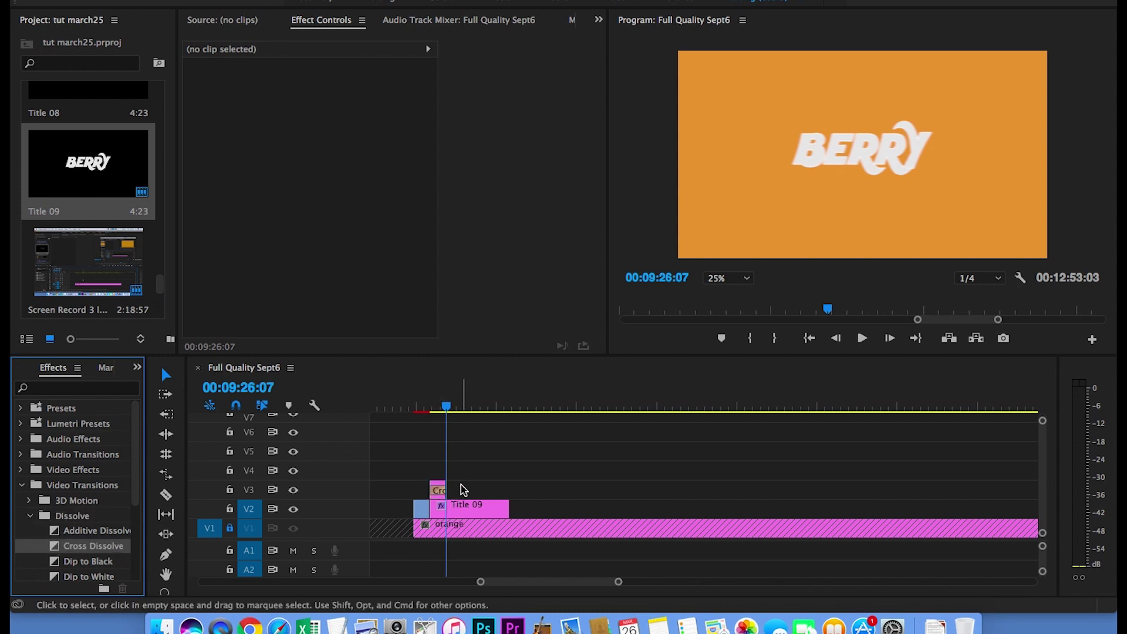
left_click(432, 407)
key("space")
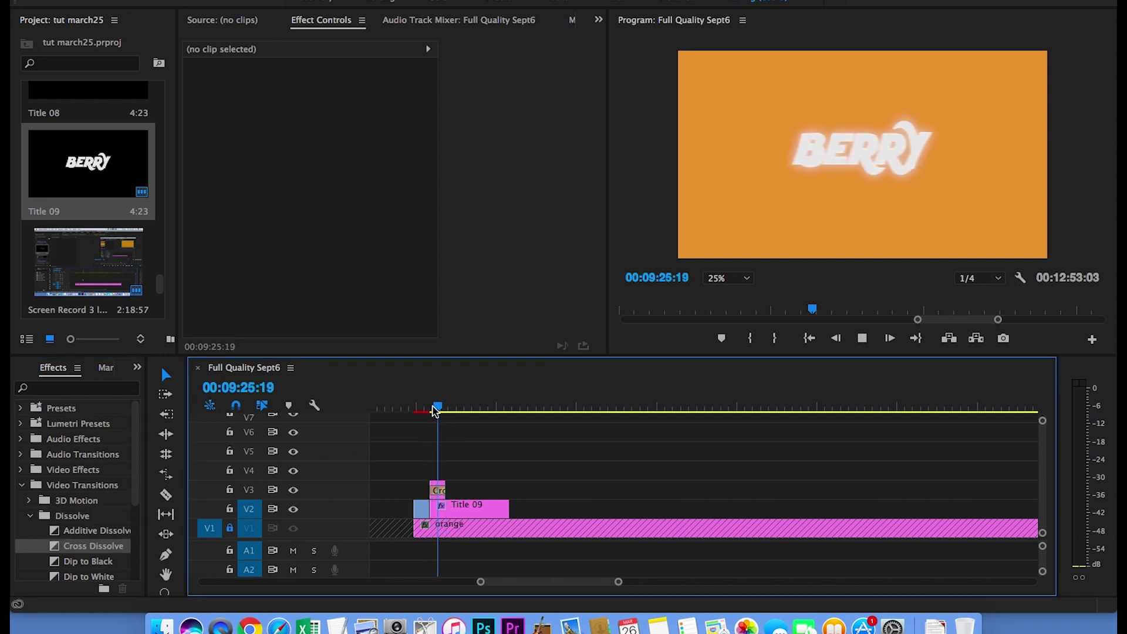
key("space")
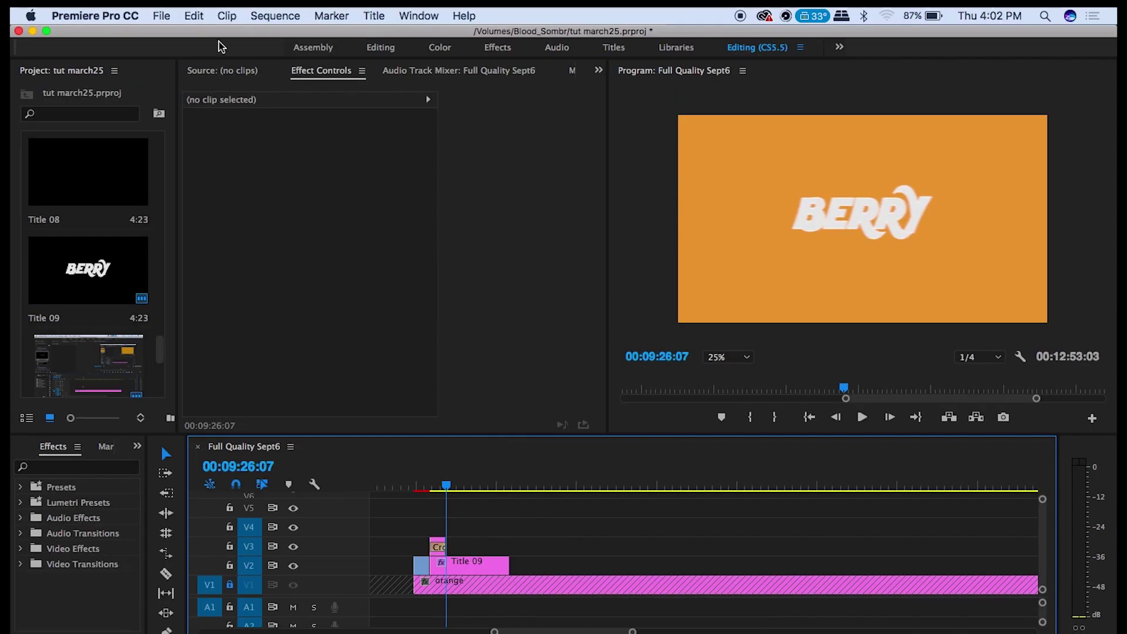
Create a 1920x1080 golden yellow (E5B815) colour matte
left_click(162, 16)
mouse_move(165, 35)
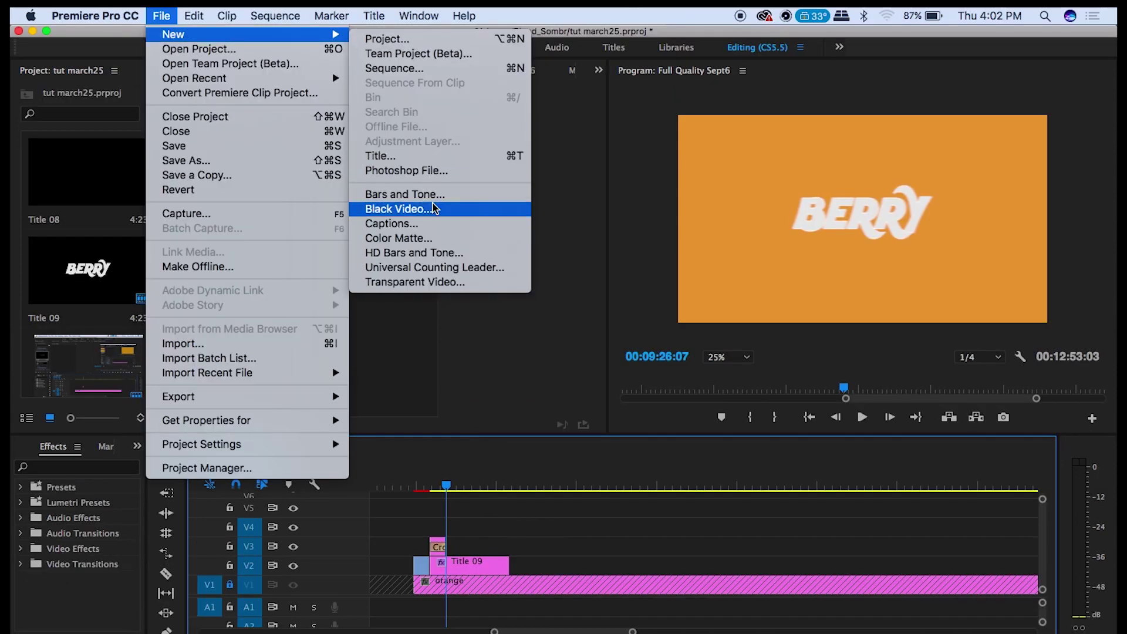
left_click(492, 243)
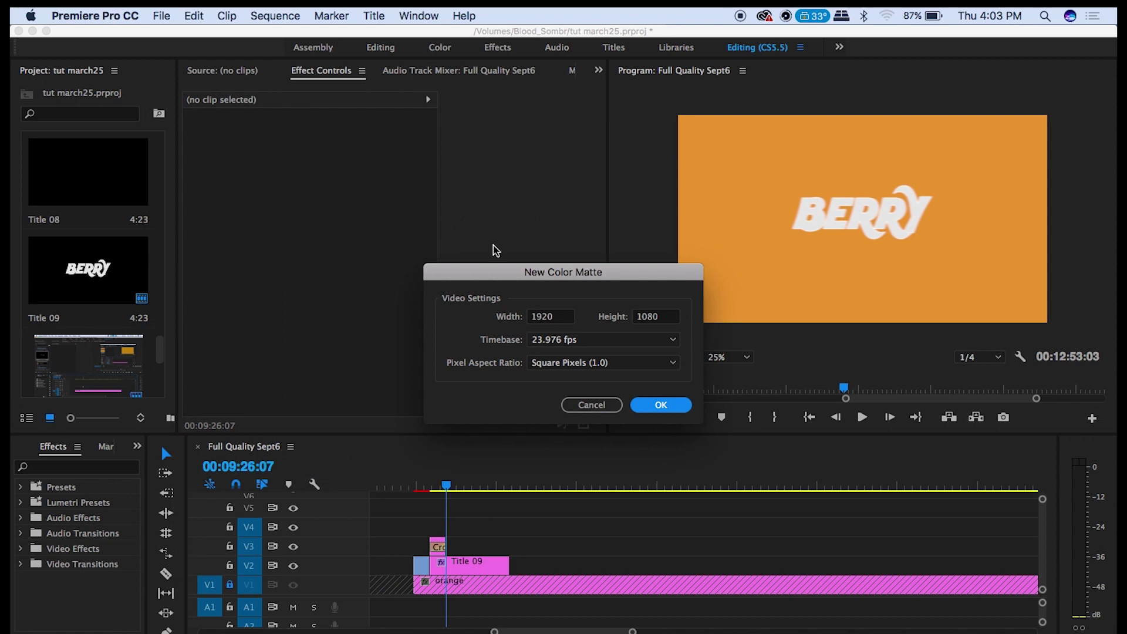
left_click(637, 404)
left_click(601, 191)
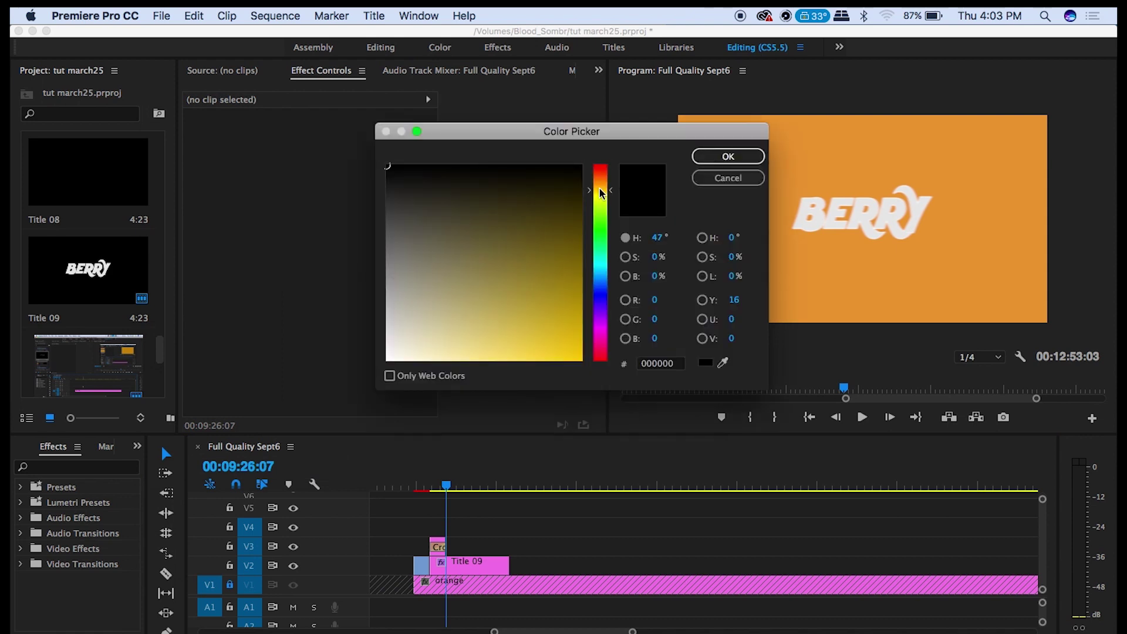
left_click(568, 337)
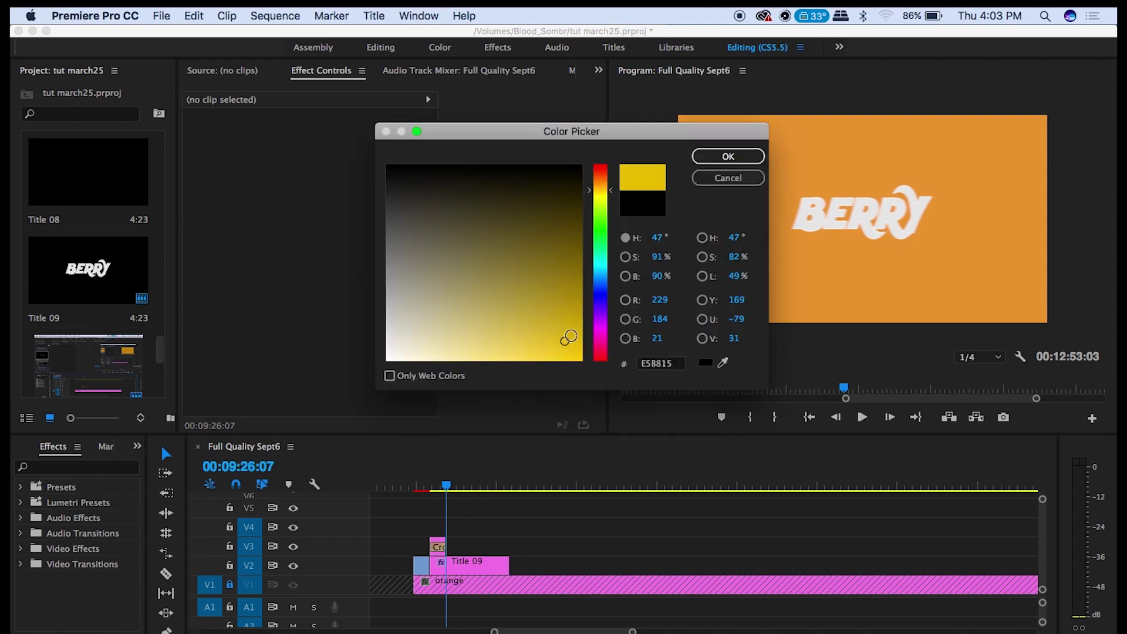
left_click(728, 156)
key("Return")
Create a second colour matte in an orange-brown shade
left_click(161, 15)
mouse_move(165, 34)
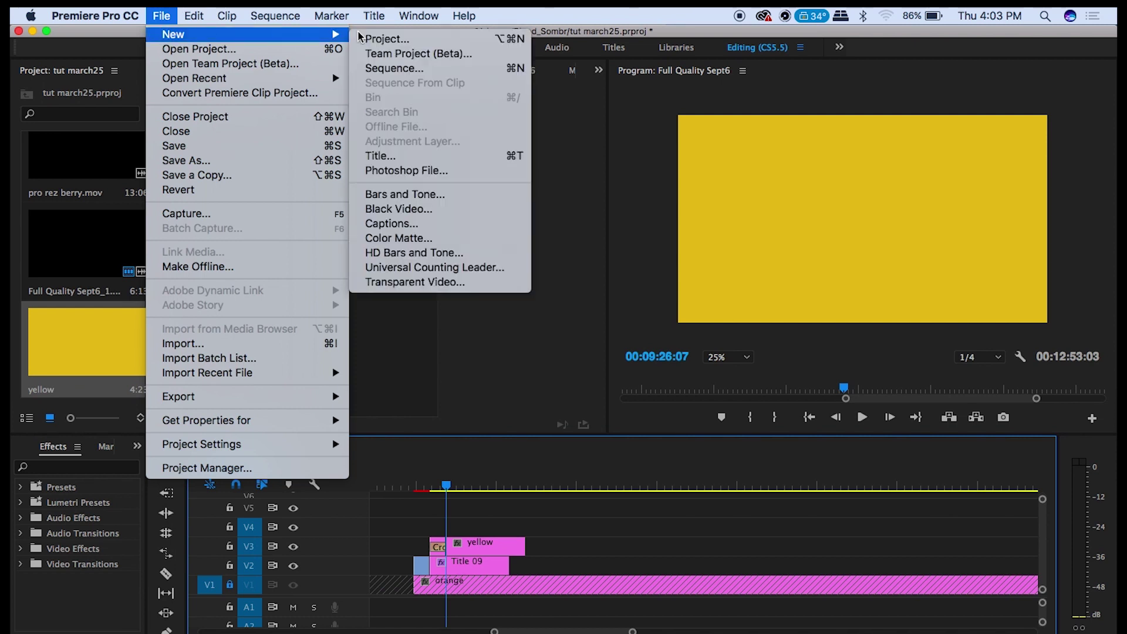
left_click(506, 241)
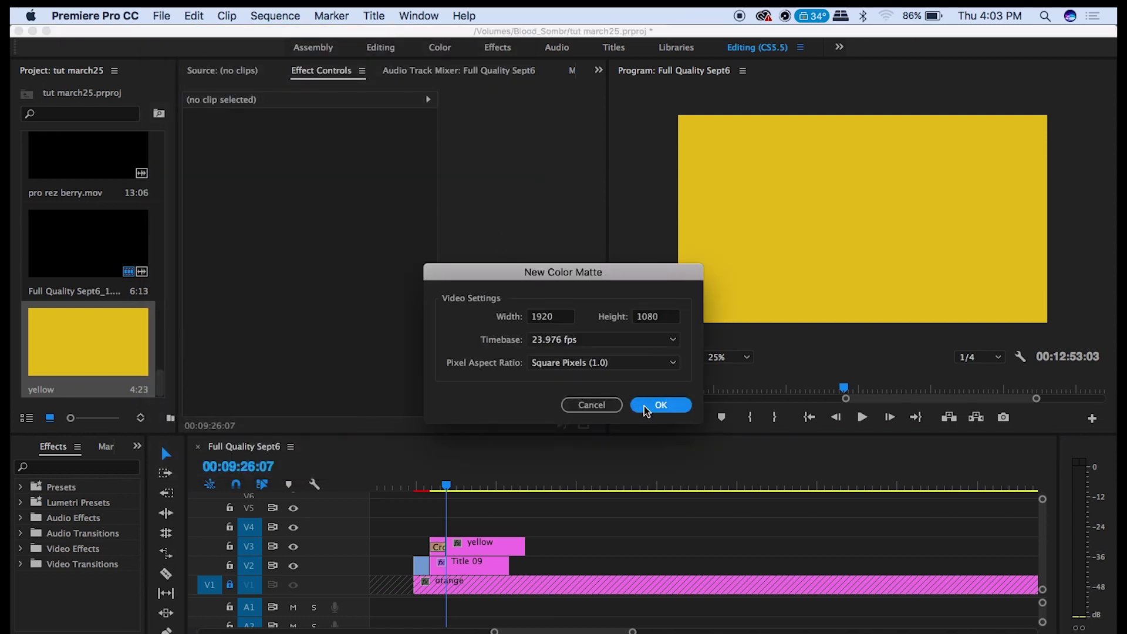
left_click(646, 405)
left_click(597, 181)
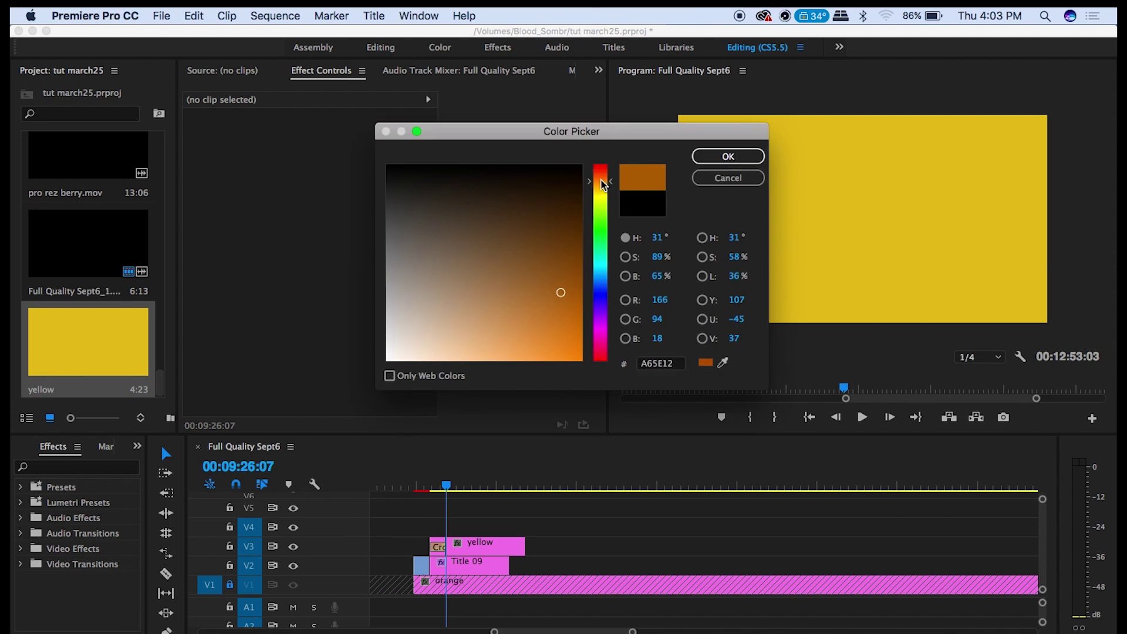
left_click(728, 156)
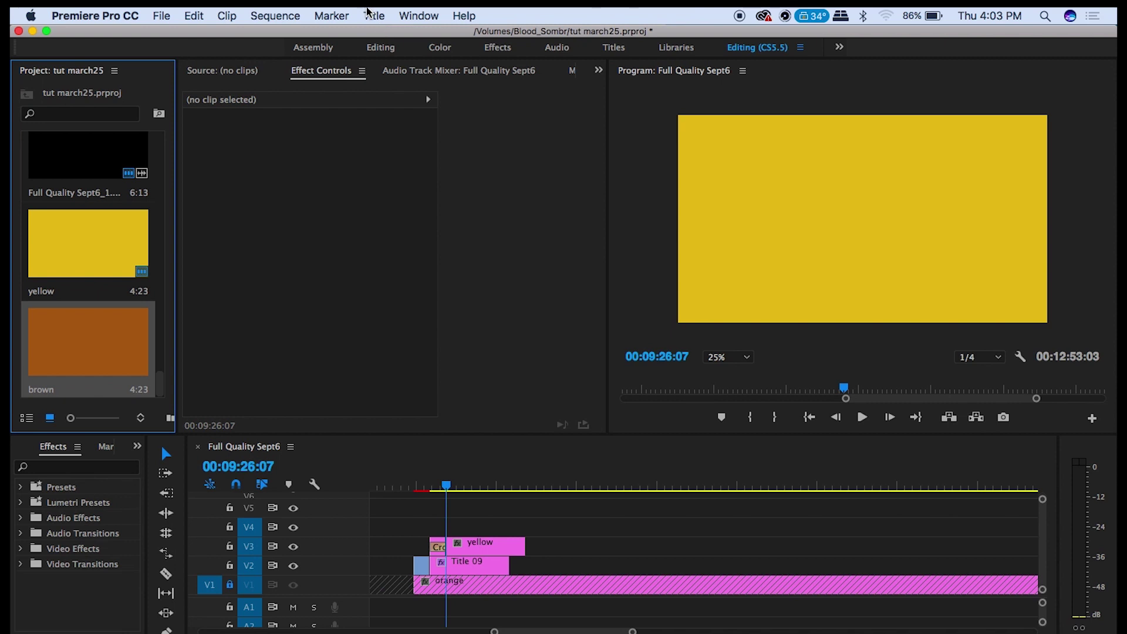
Create a pale peach colour matte named tan
left_click(161, 15)
mouse_move(176, 34)
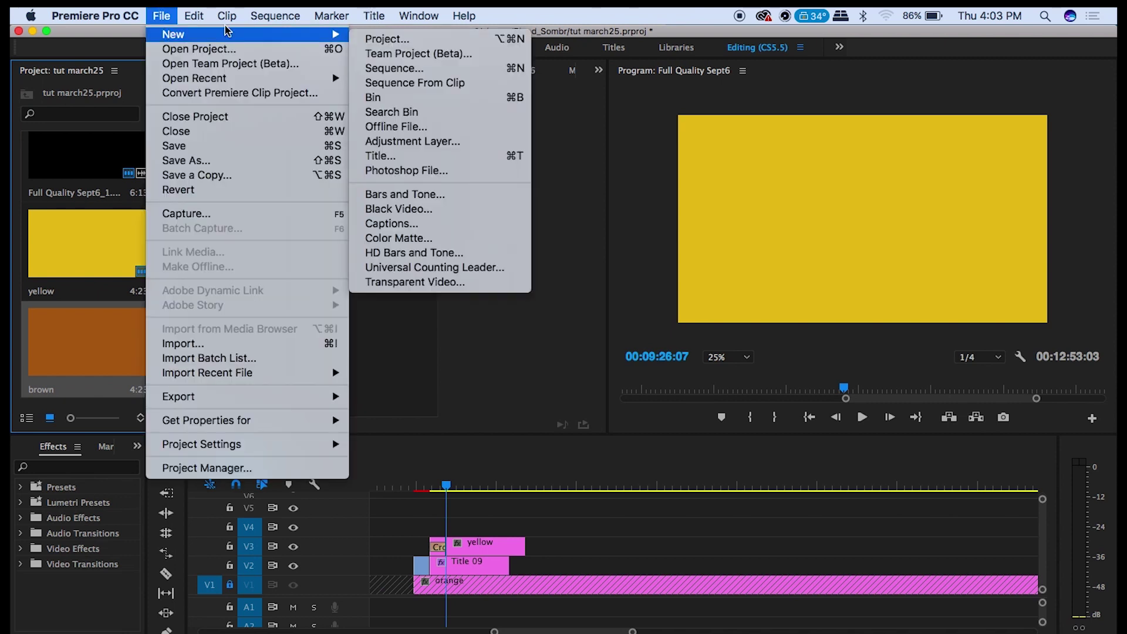
left_click(524, 238)
left_click(657, 405)
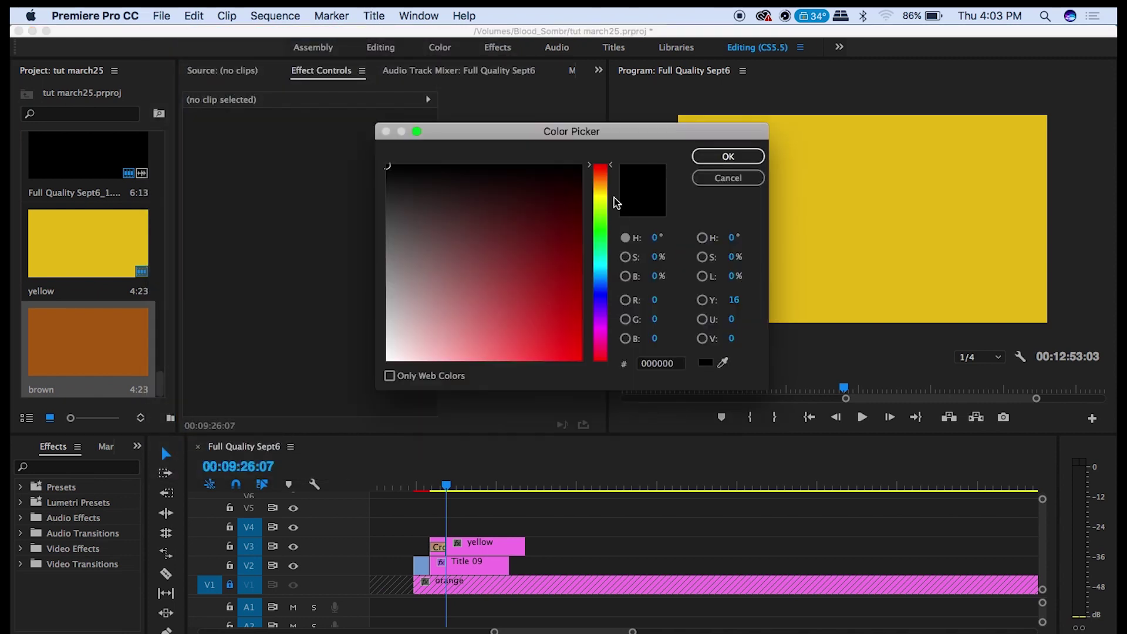
left_click_drag(603, 182, 605, 185)
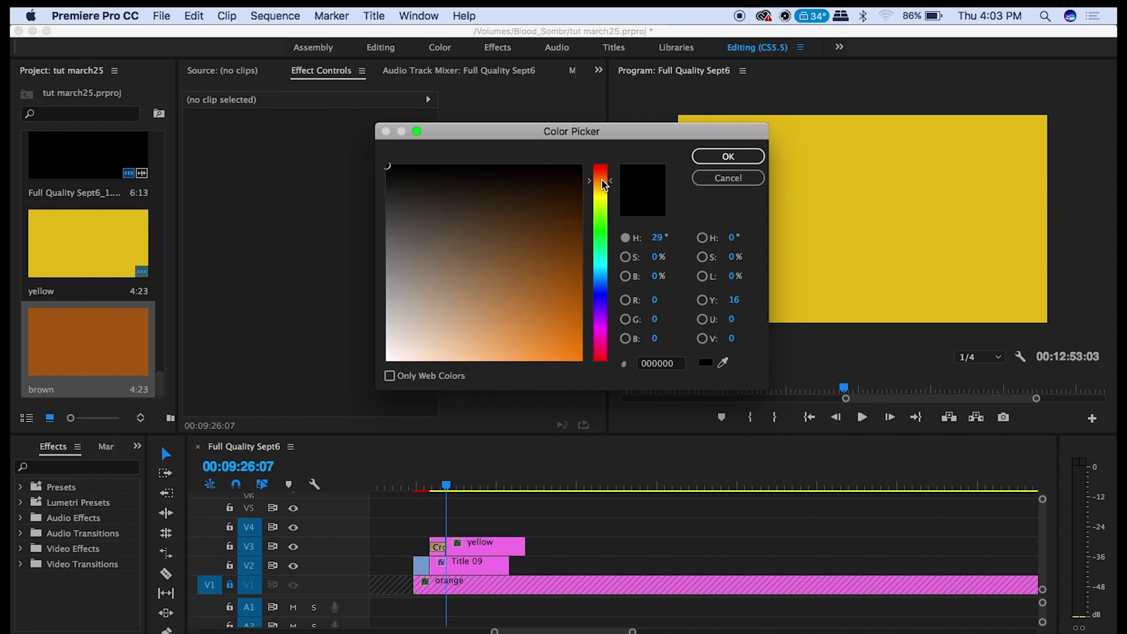
left_click(472, 349)
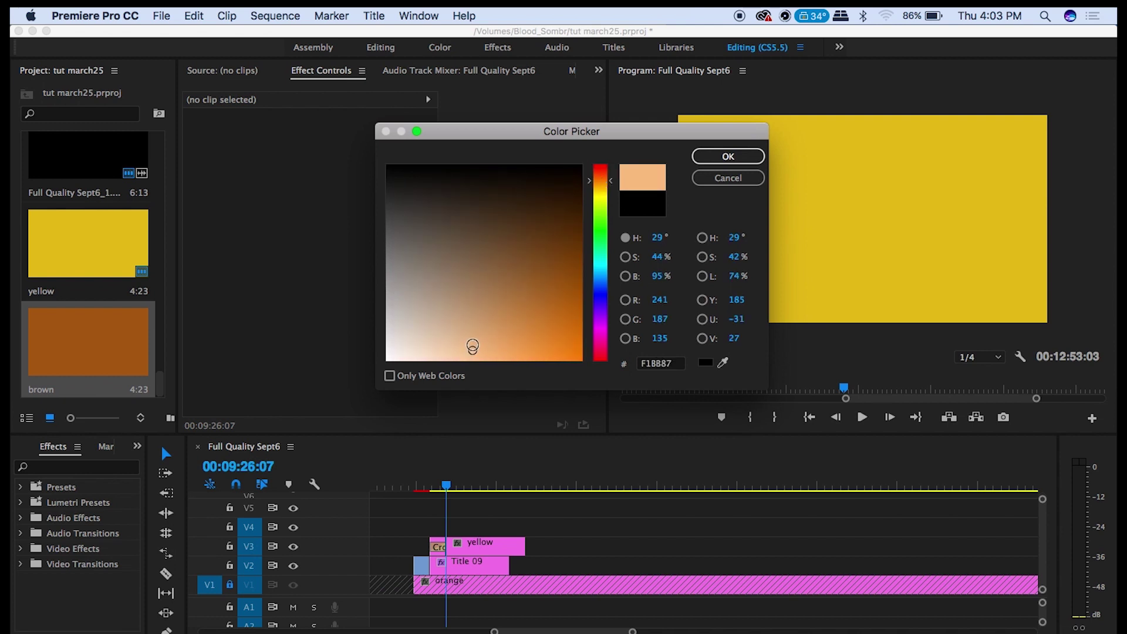
left_click(472, 347)
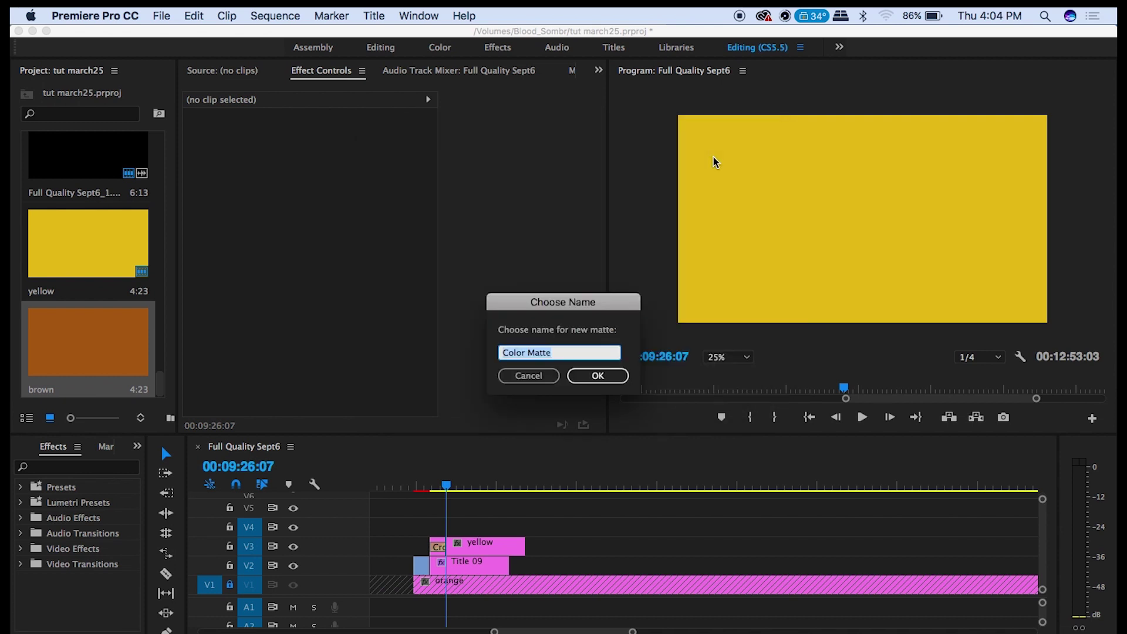
type("tan")
key("BackSpace")
key("BackSpace")
key("BackSpace")
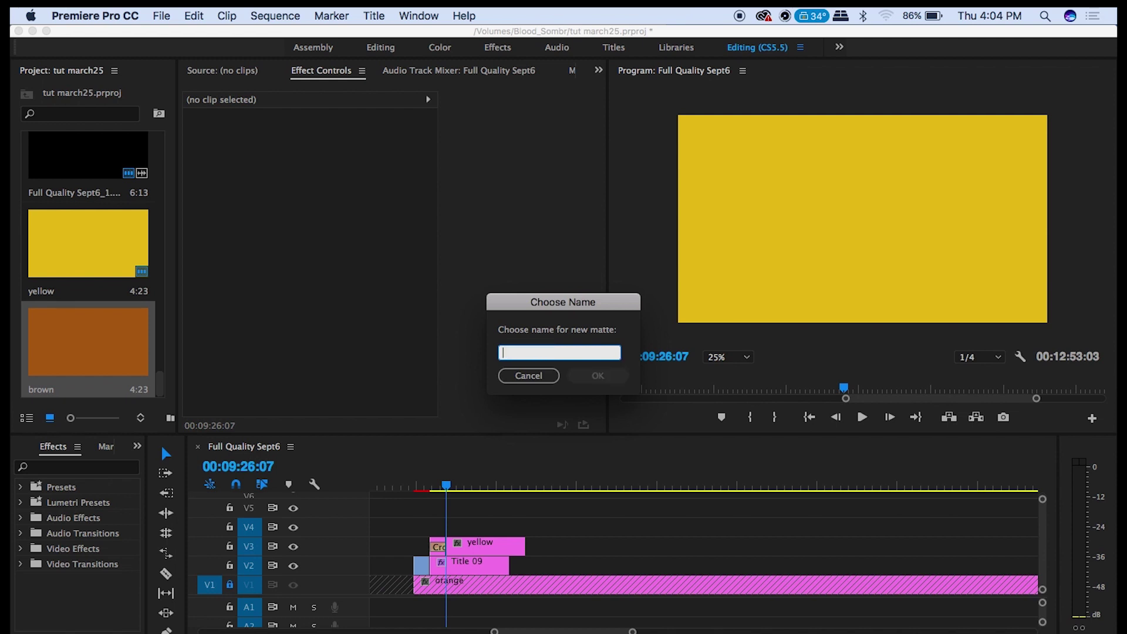
type("tan")
key("Return")
Add the brown and tan mattes, then restack: orange on V1, yellow, brown, tan on V2–V4
left_click_drag(111, 258, 453, 539)
left_click_drag(88, 344, 453, 519)
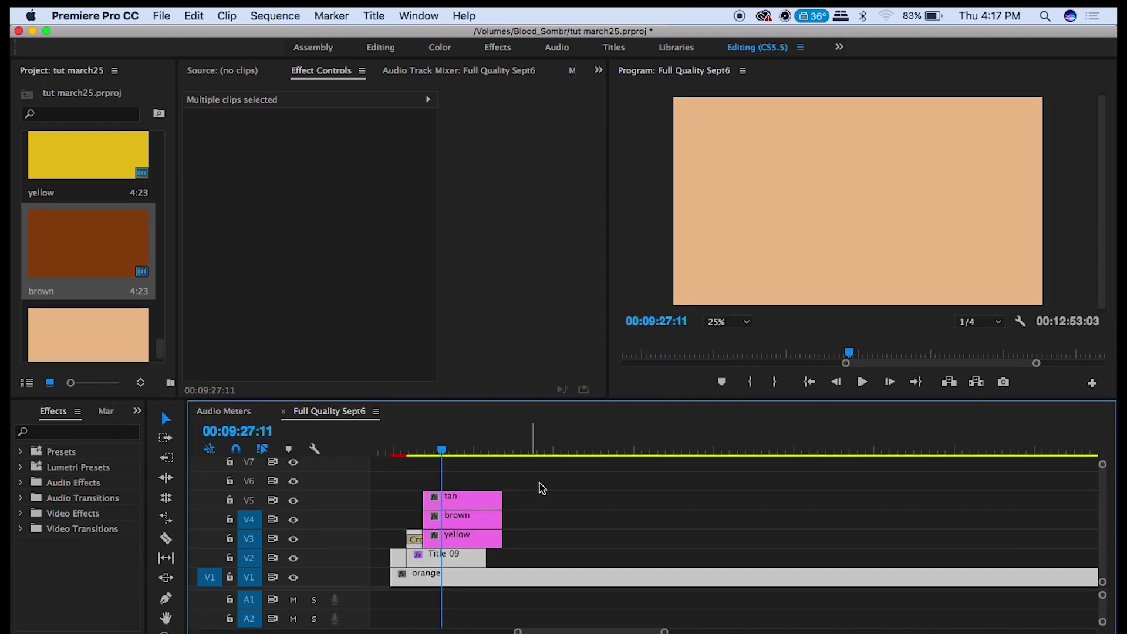
left_click_drag(546, 475, 393, 584)
left_click_drag(476, 581, 473, 546)
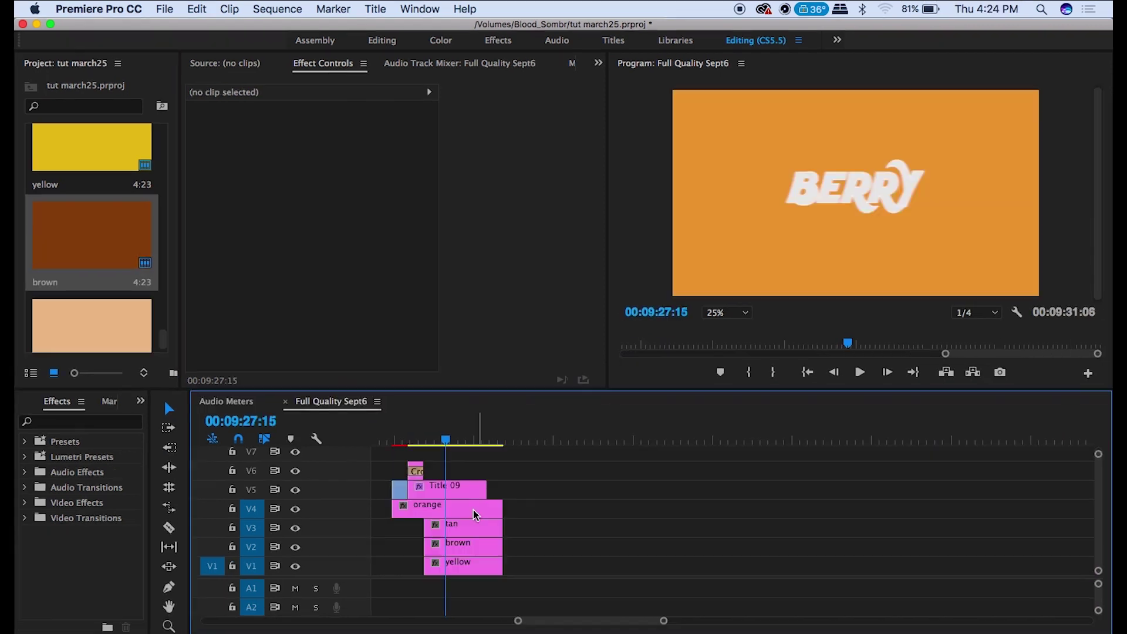
left_click_drag(475, 514, 587, 534)
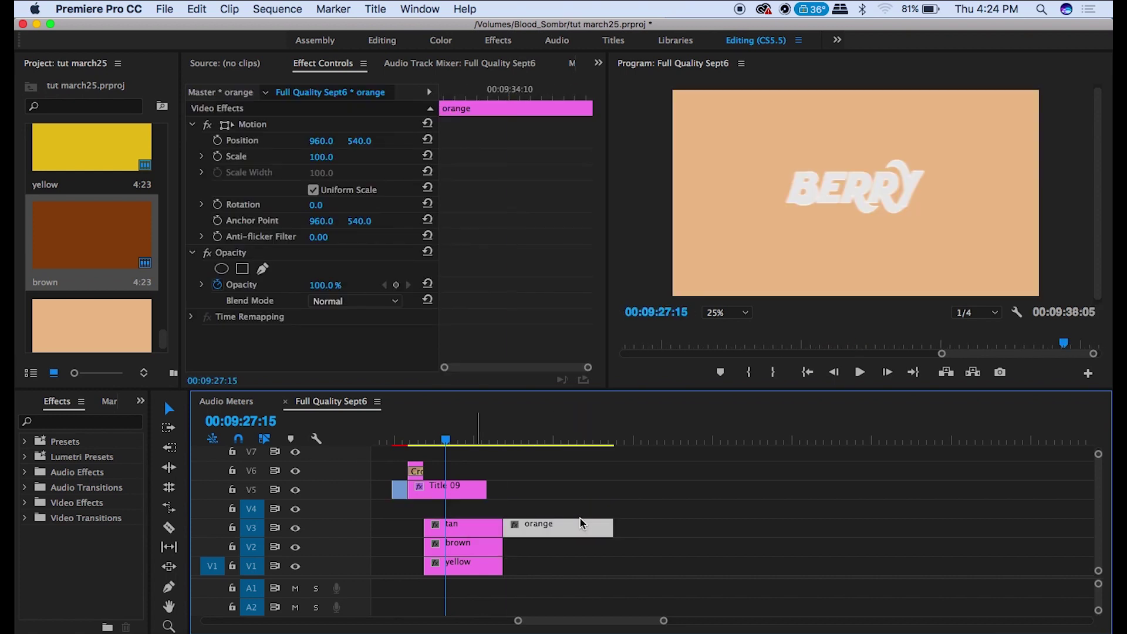
left_click_drag(414, 520, 473, 550)
left_click_drag(561, 526, 469, 567)
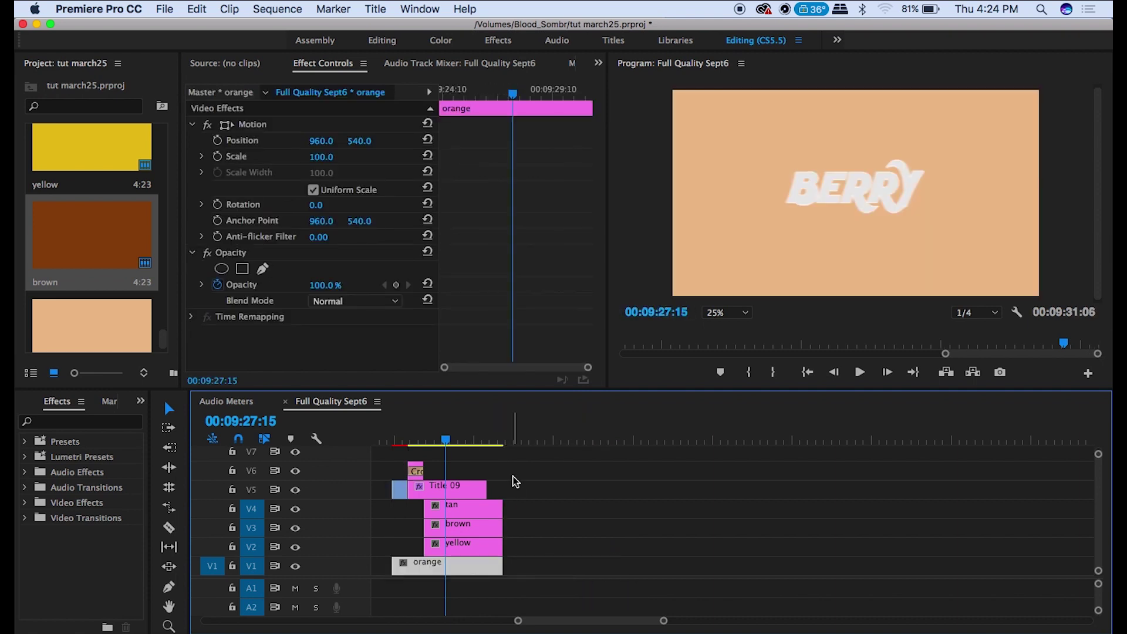
left_click(516, 467)
Apply Crop to the tan matte and crop away a large part of its top
left_click(477, 507)
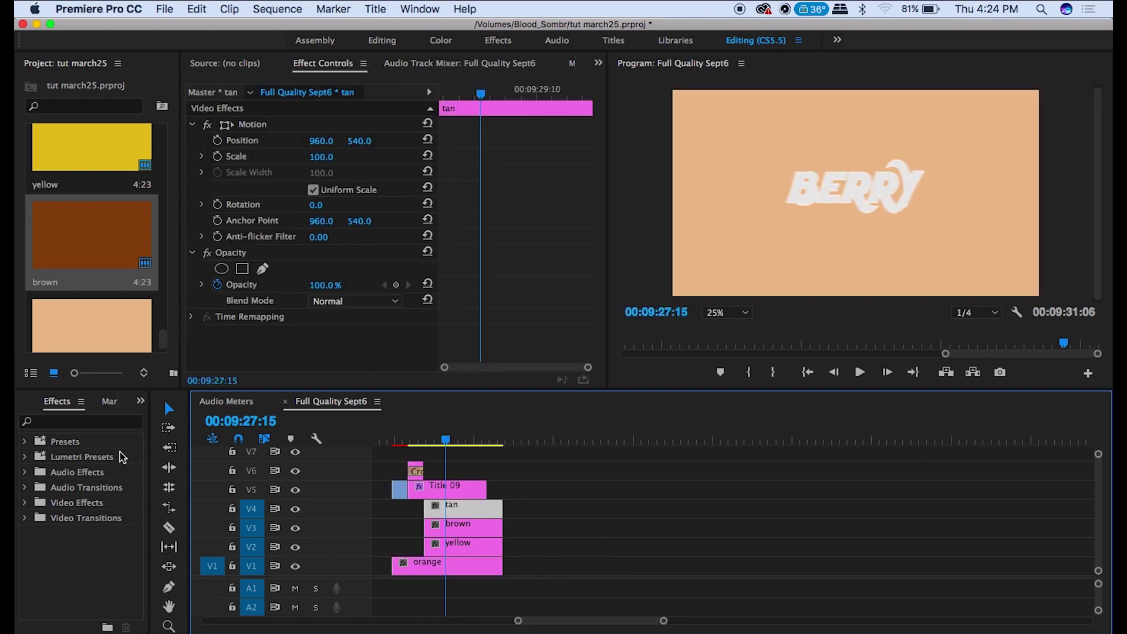
double_click(122, 506)
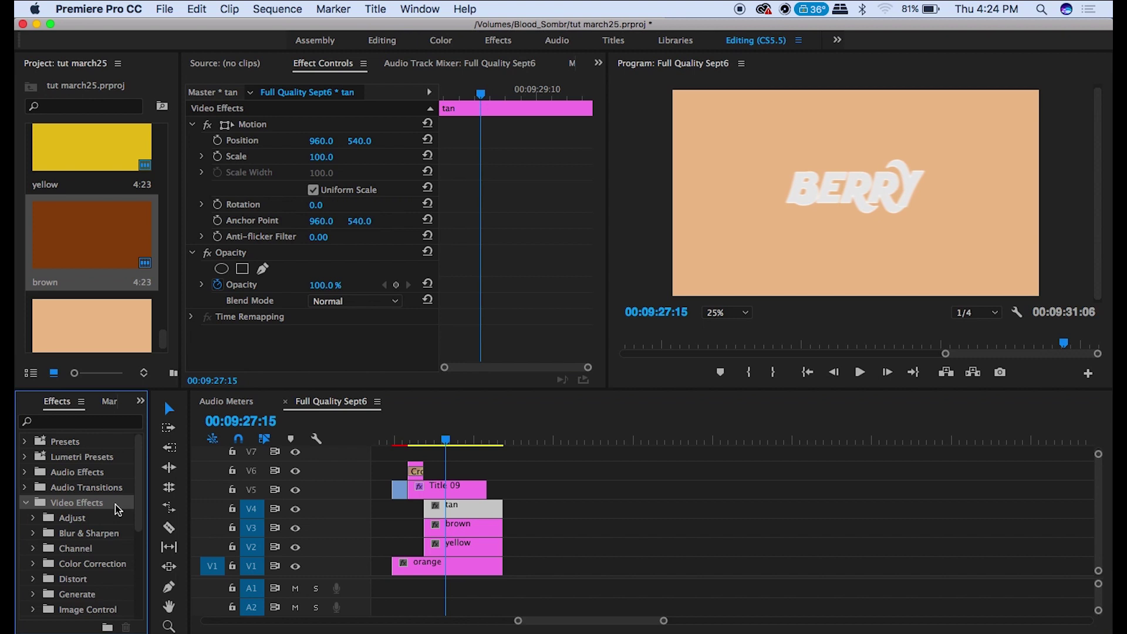
scroll(117, 509, "down", 4)
scroll(117, 509, "down", 2)
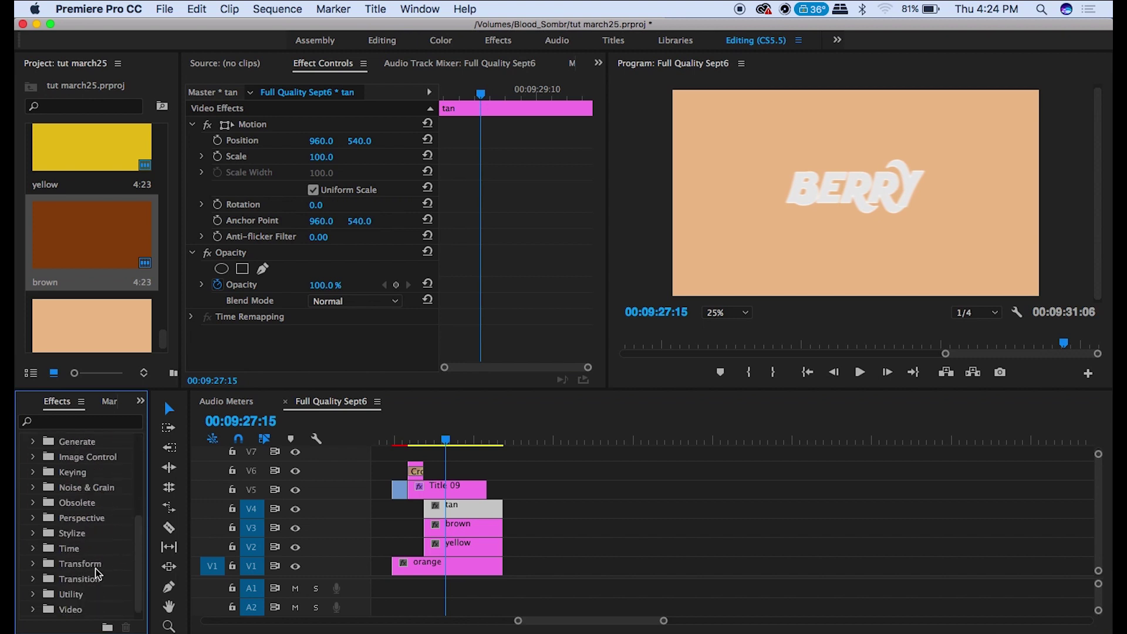
double_click(114, 564)
double_click(118, 580)
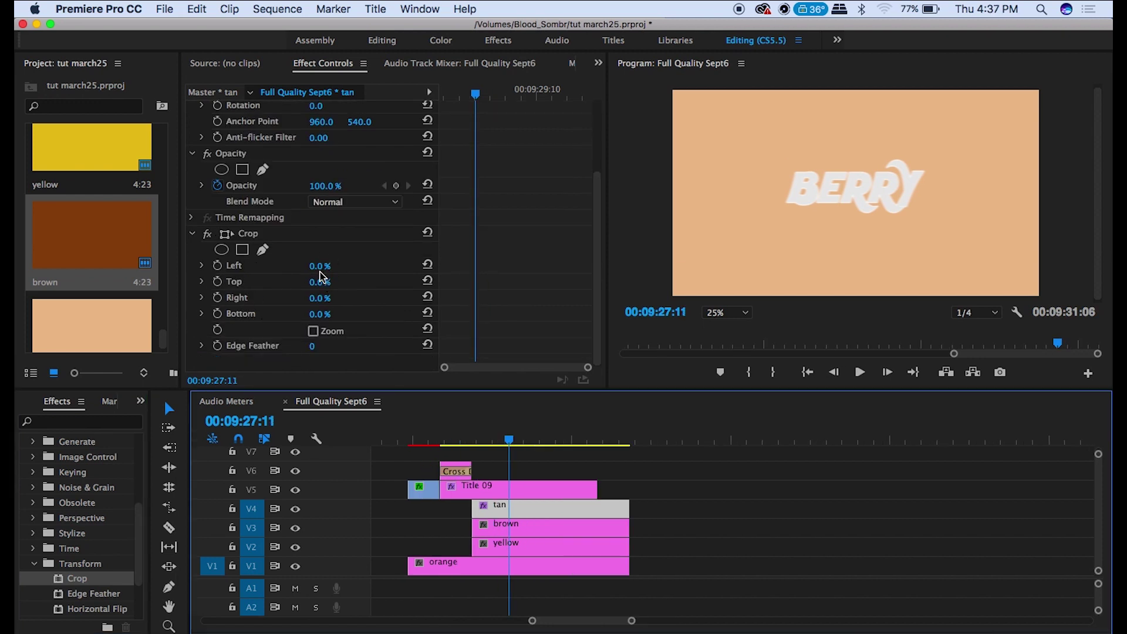
left_click(318, 287)
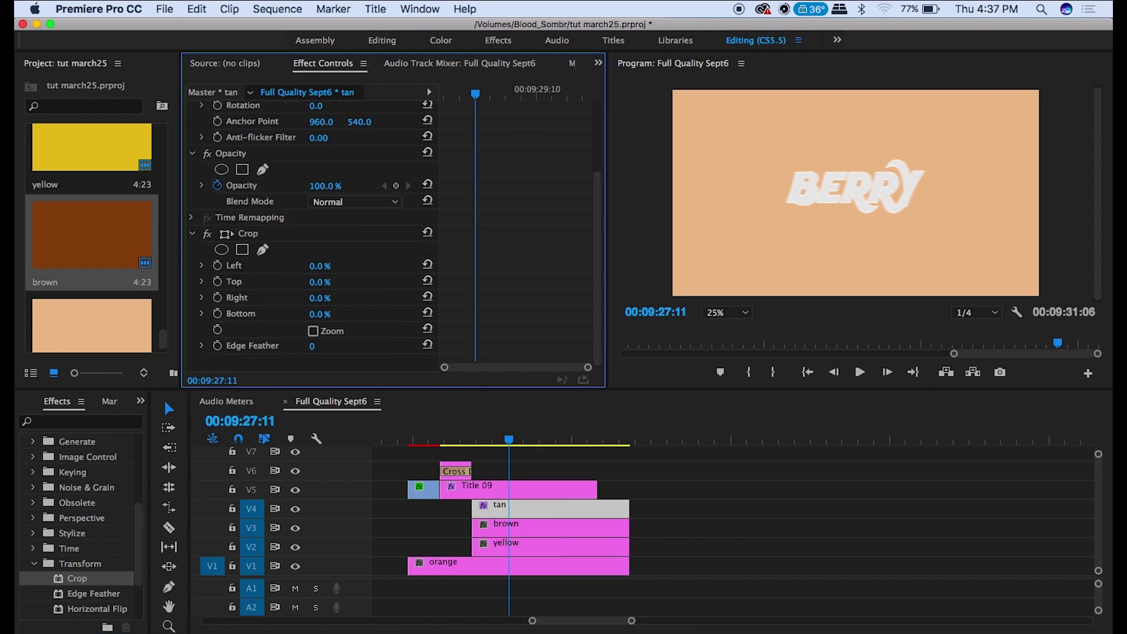
left_click_drag(317, 281, 376, 282)
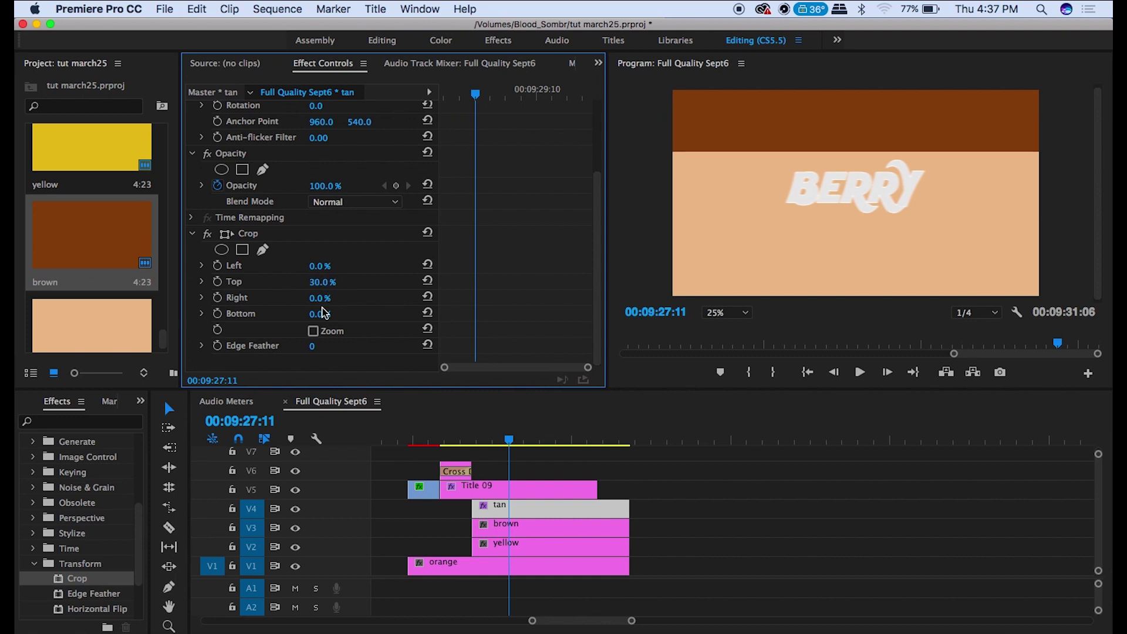
left_click_drag(321, 282, 422, 314)
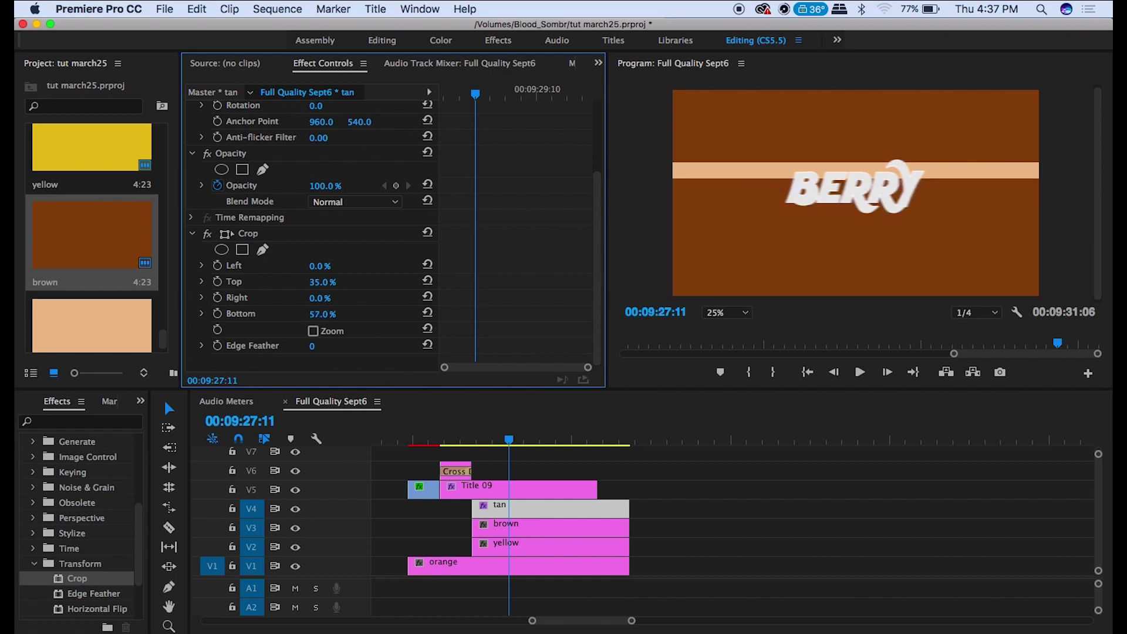
Apply Crop to the brown matte, cropping 45% from the top and 47% from the bottom
left_click(583, 526)
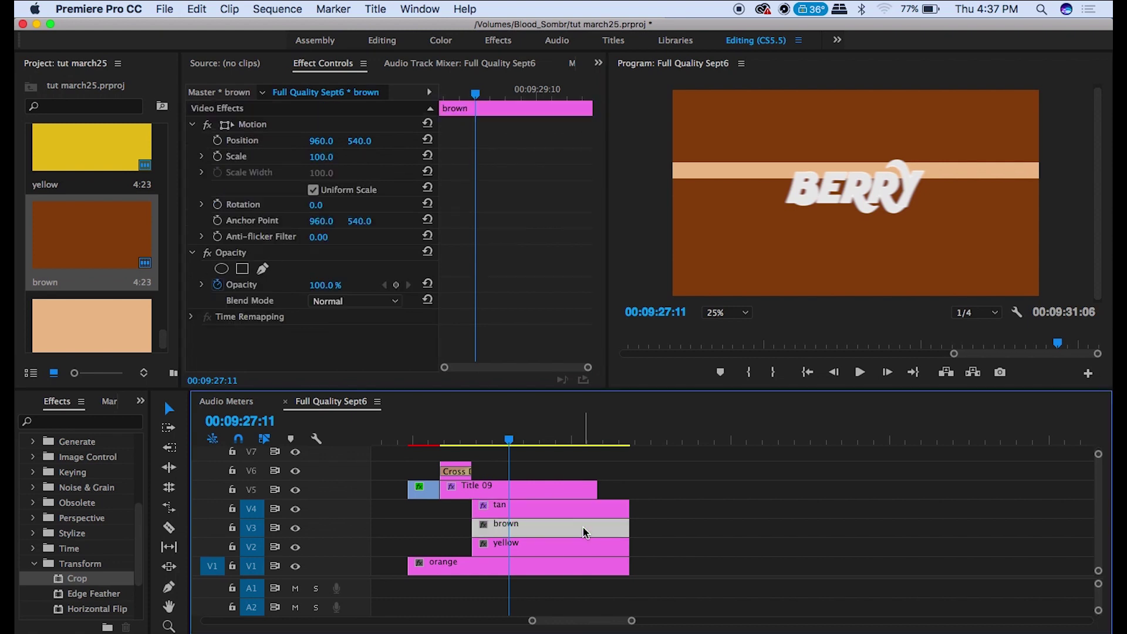
double_click(77, 578)
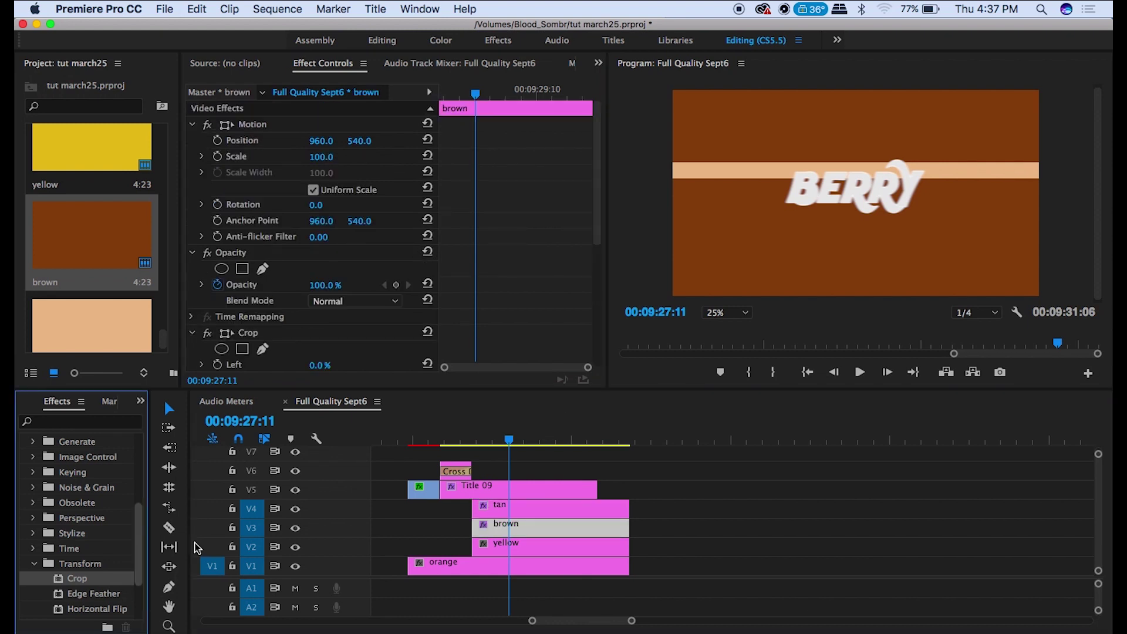
scroll(317, 264, "down", 3)
left_click_drag(322, 282, 375, 282)
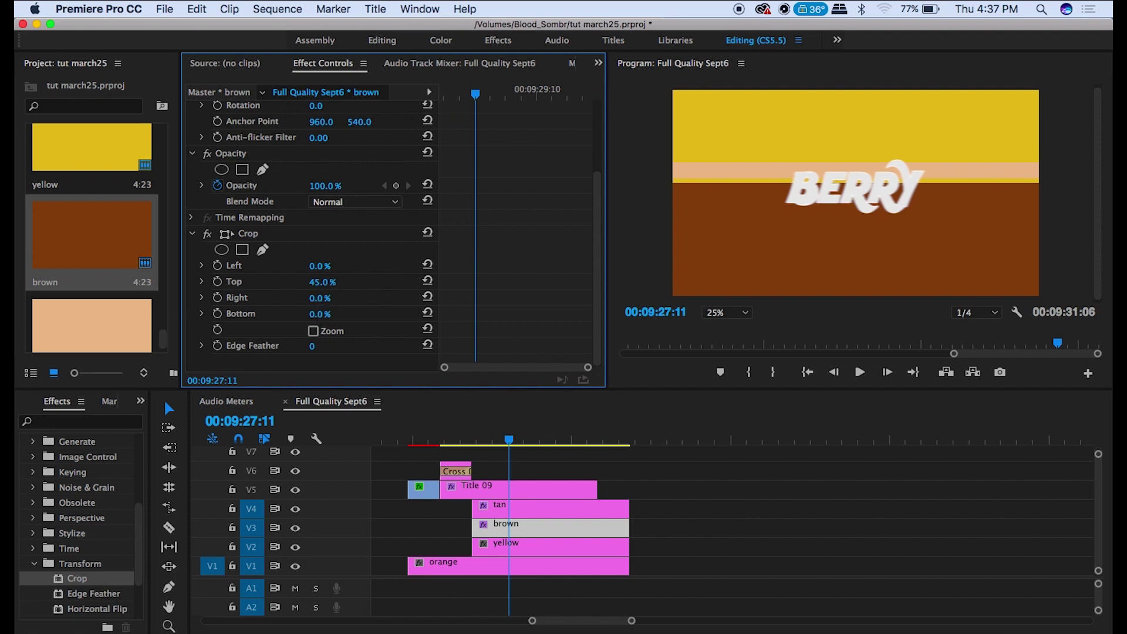
left_click_drag(317, 314, 353, 314)
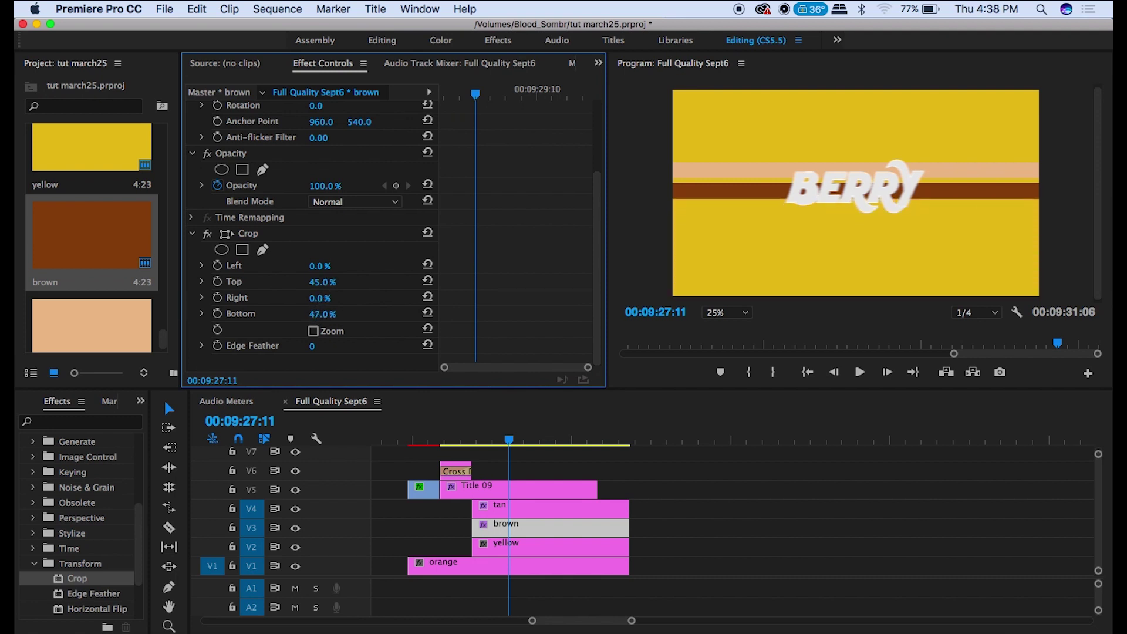
Apply Crop to the yellow matte, cropping 55% from the top and 42% from the bottom
left_click(555, 549)
double_click(76, 578)
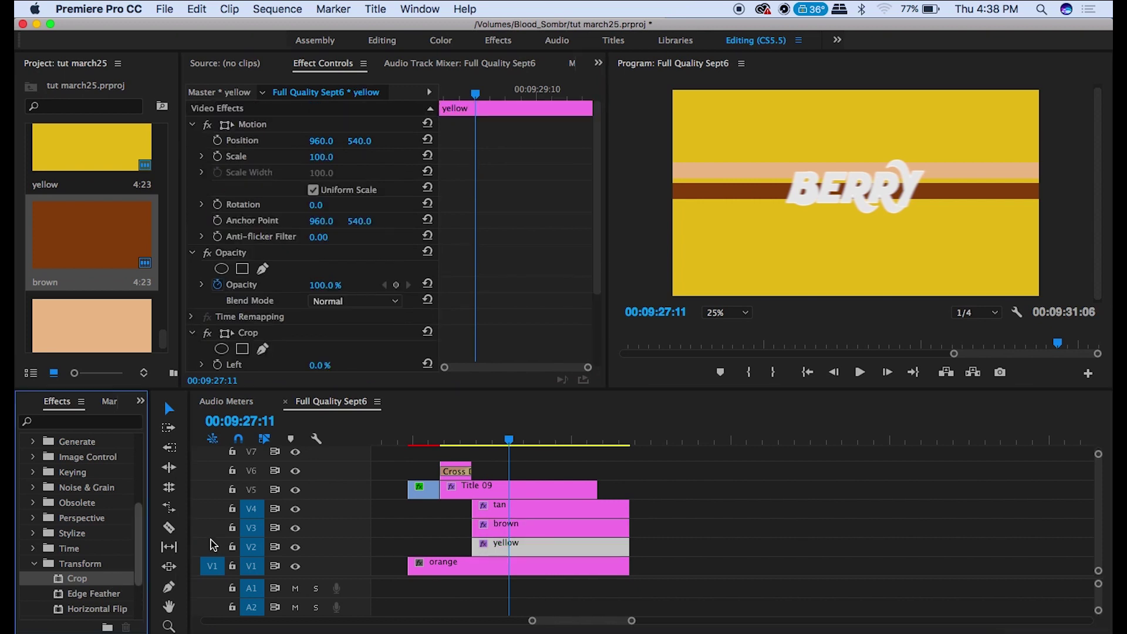
scroll(524, 270, "down", 3)
left_click_drag(320, 282, 336, 314)
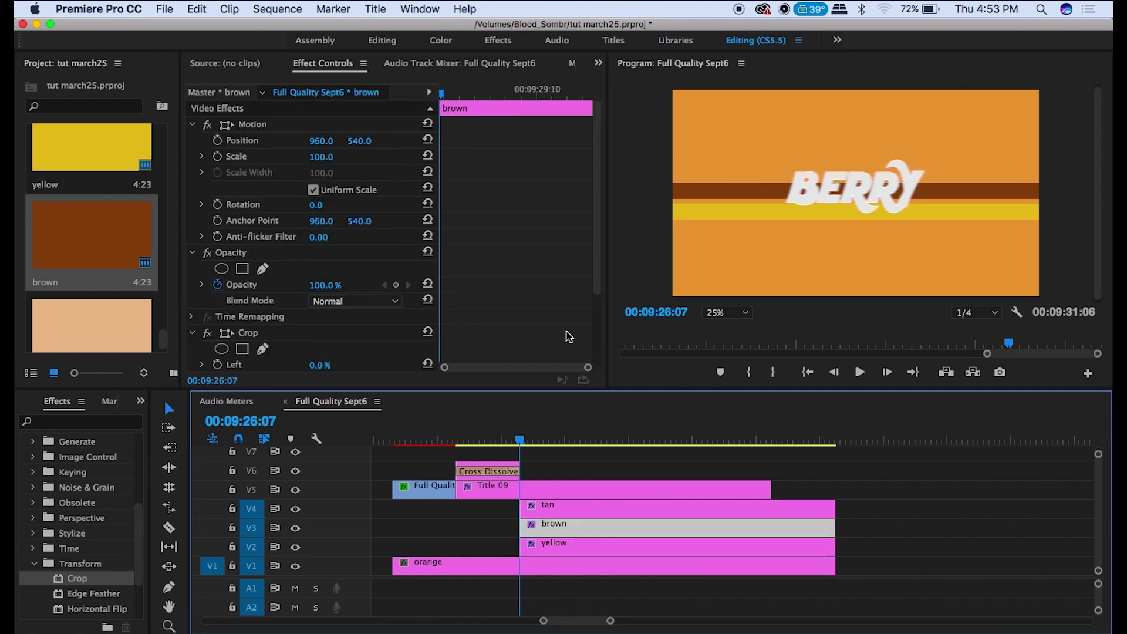
Keyframe the brown bar's Left crop from 100% to 0% so it wipes in
scroll(568, 336, "down", 2)
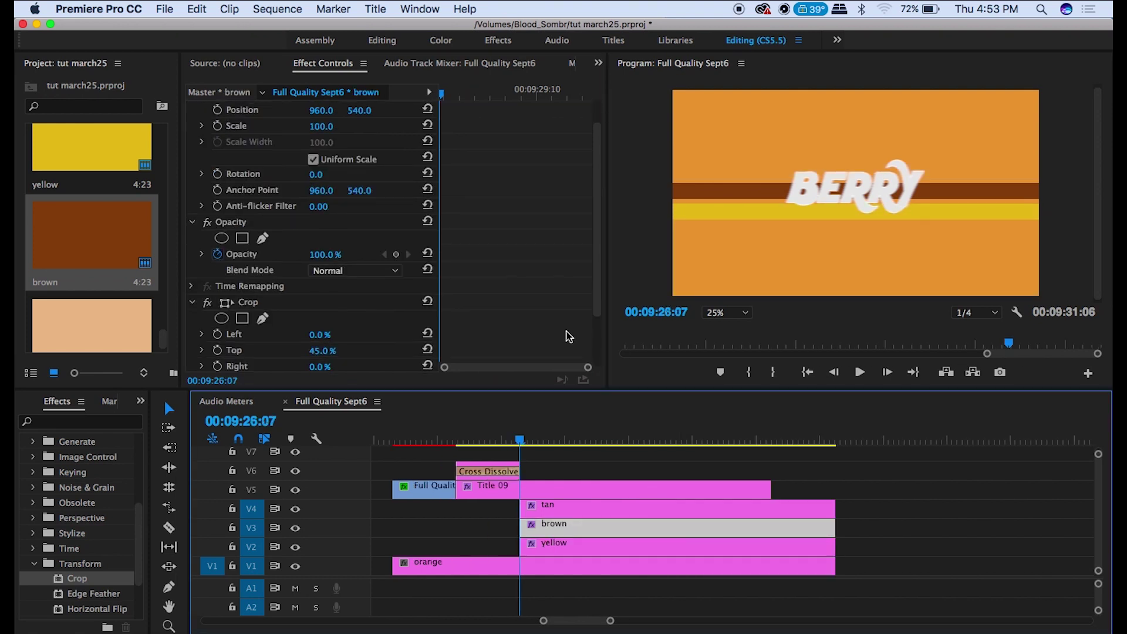
scroll(568, 336, "down", 3)
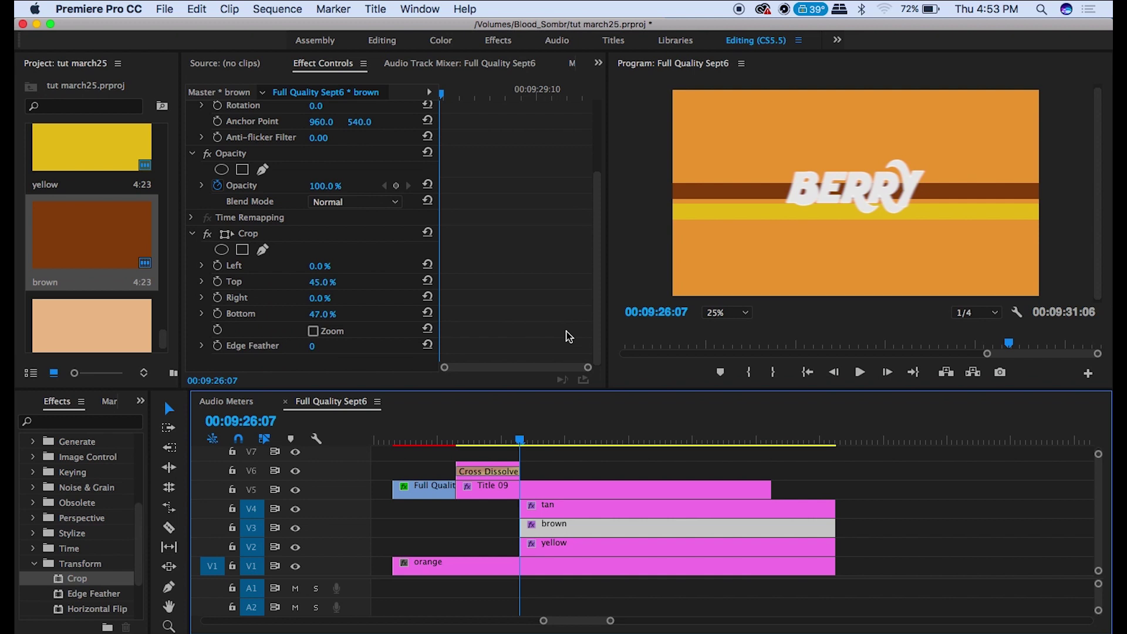
left_click(218, 267)
key("Right")
key("Right")
key("Right")
key("Right")
key("Right")
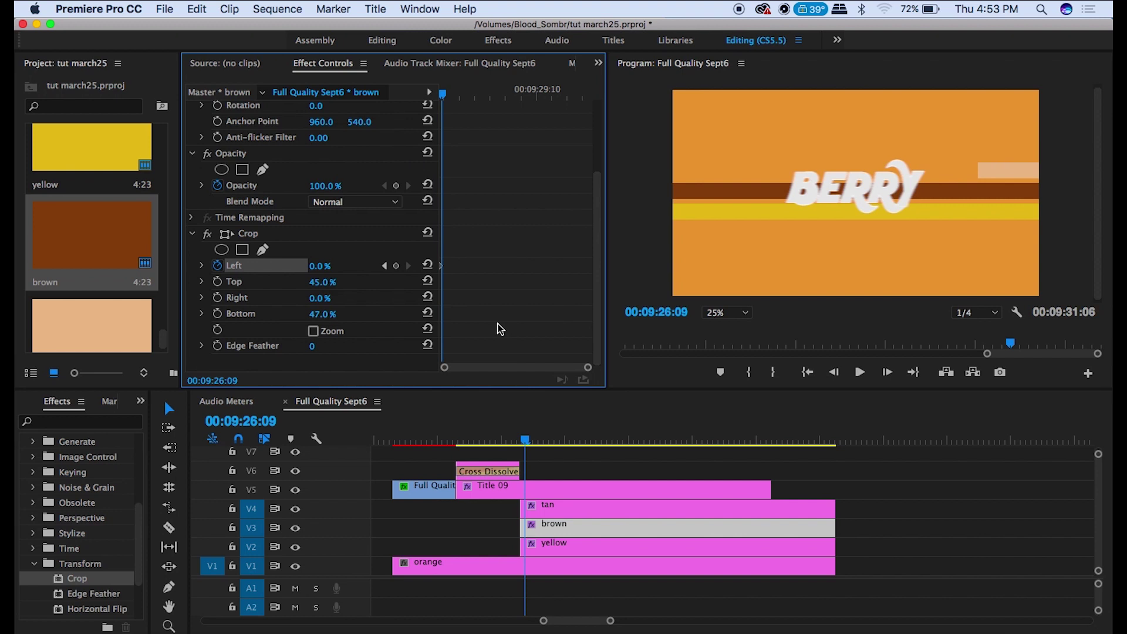
key("Right")
key("Right")
key("Right")
key("Right")
key("Right")
key("Right")
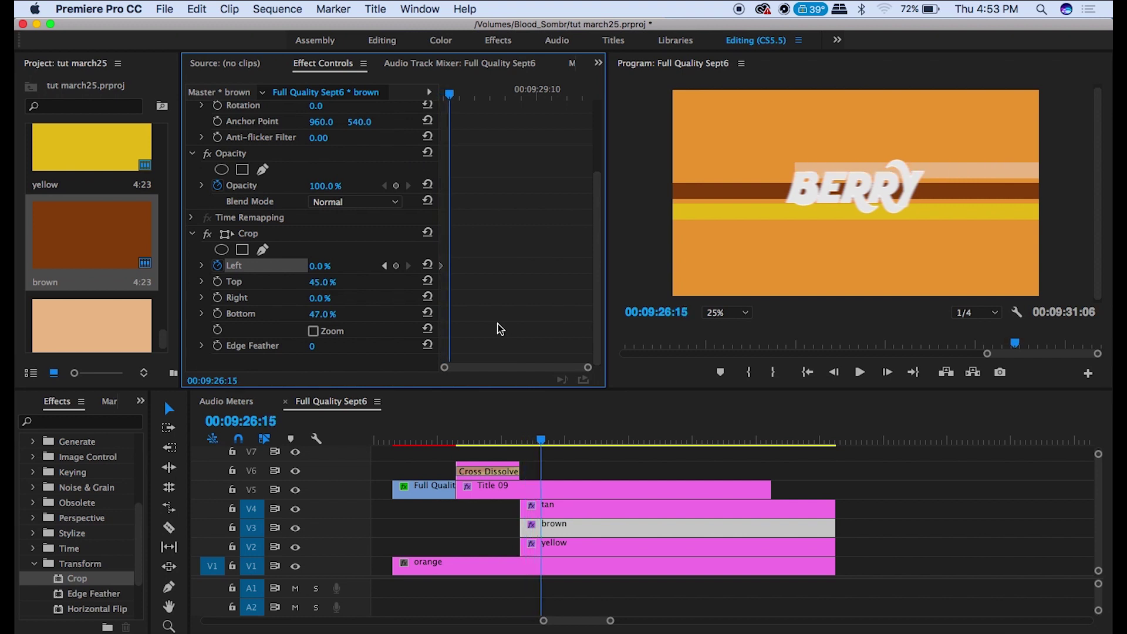
key("Right")
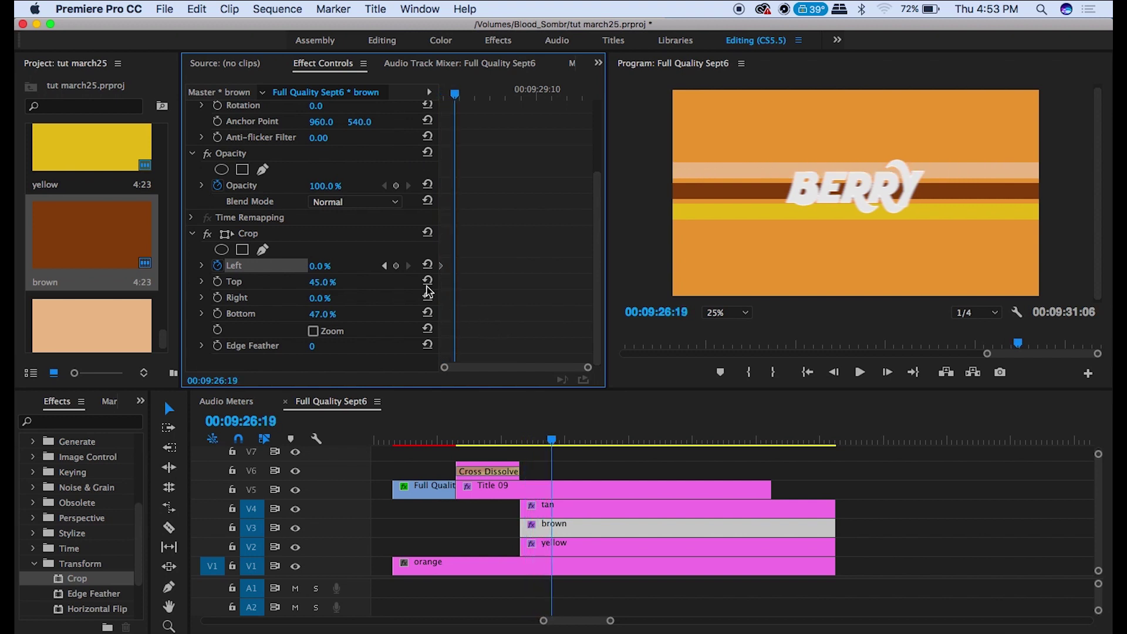
left_click(396, 266)
key("super+z")
key("Up")
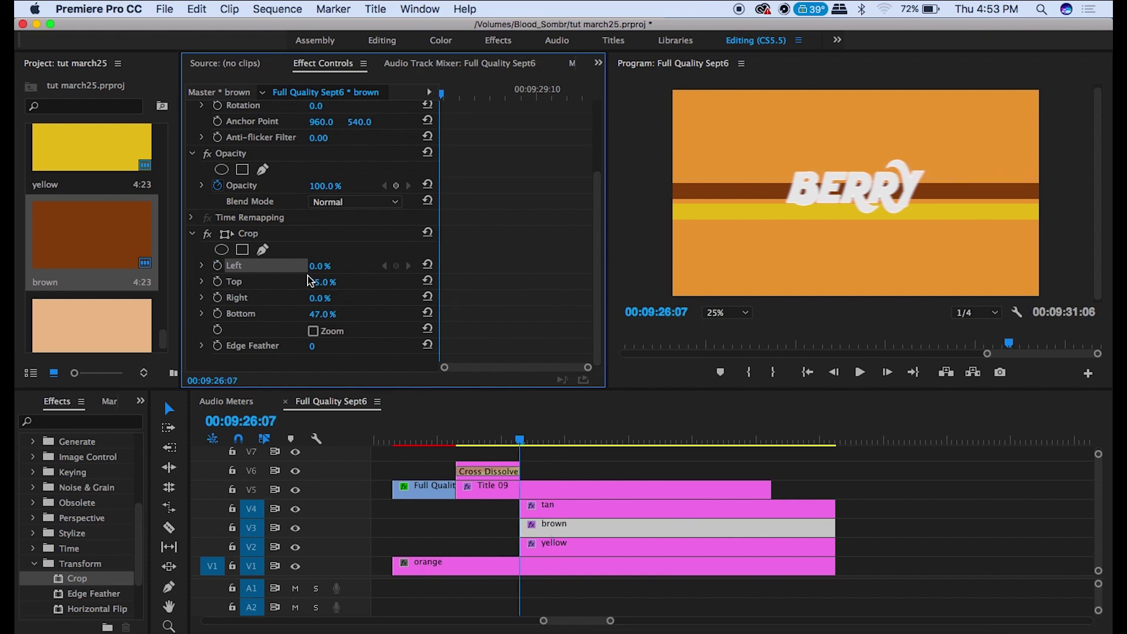
left_click(218, 266)
left_click_drag(321, 266, 328, 266)
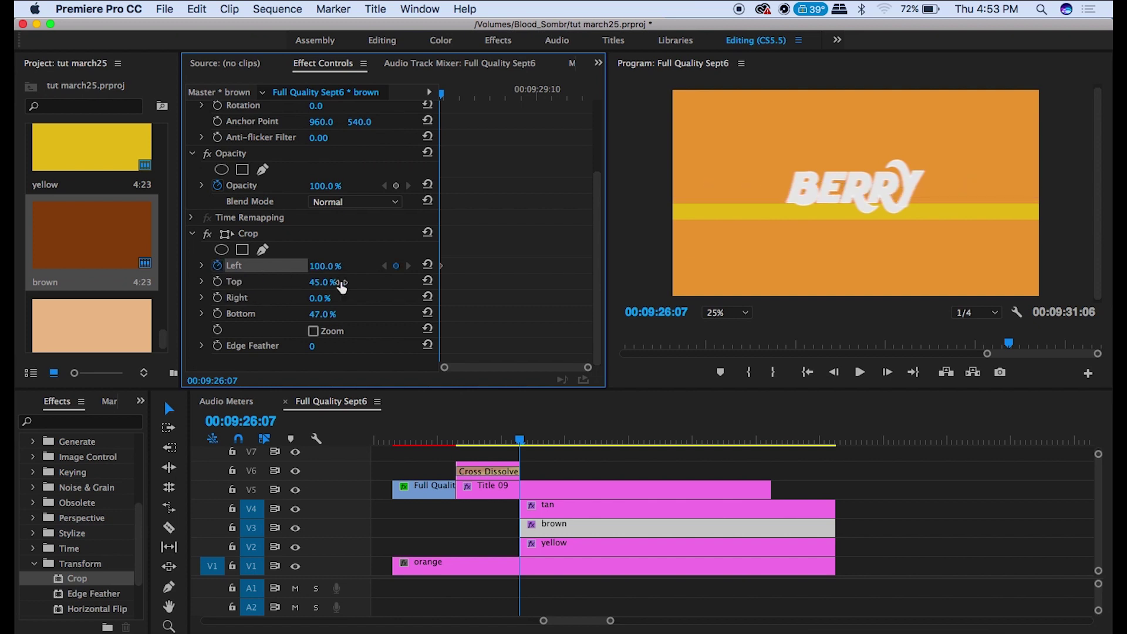
key("Right")
key("Right")
key("Right")
key("Right")
key("Right")
key("Right")
key("Right")
key("Right")
key("Right")
key("Right")
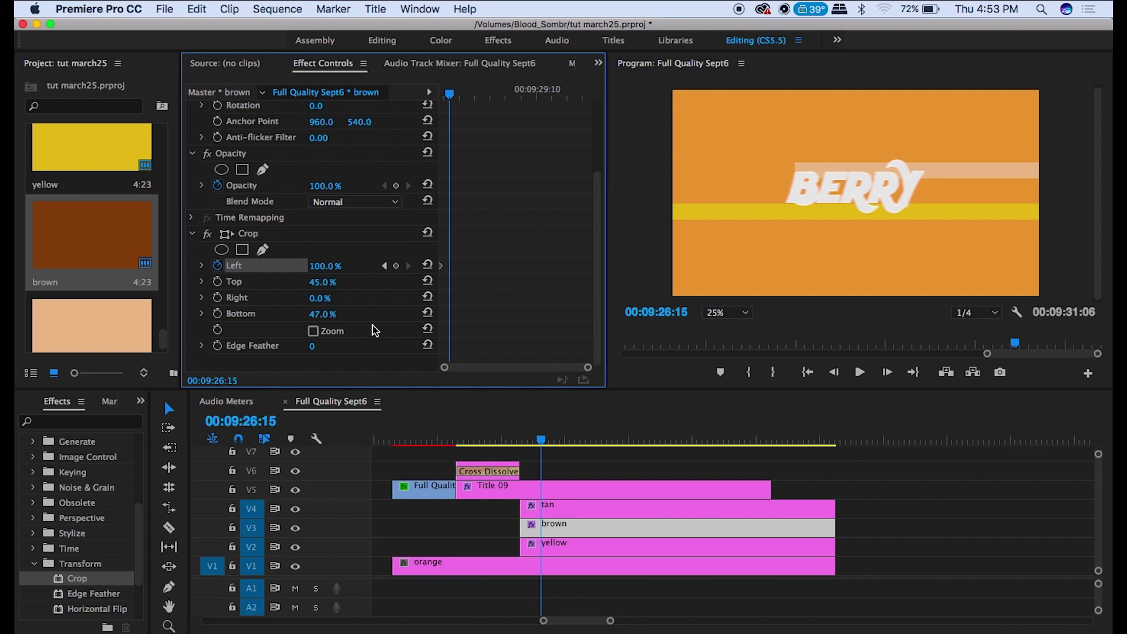
key("Right")
key("Right")
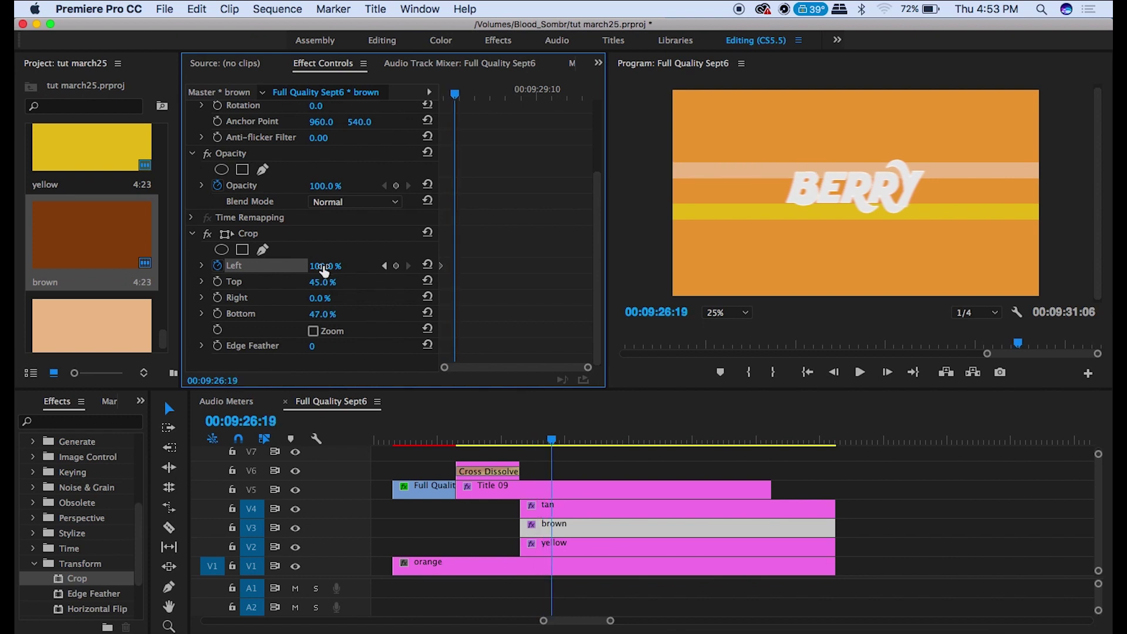
left_click_drag(322, 266, 273, 266)
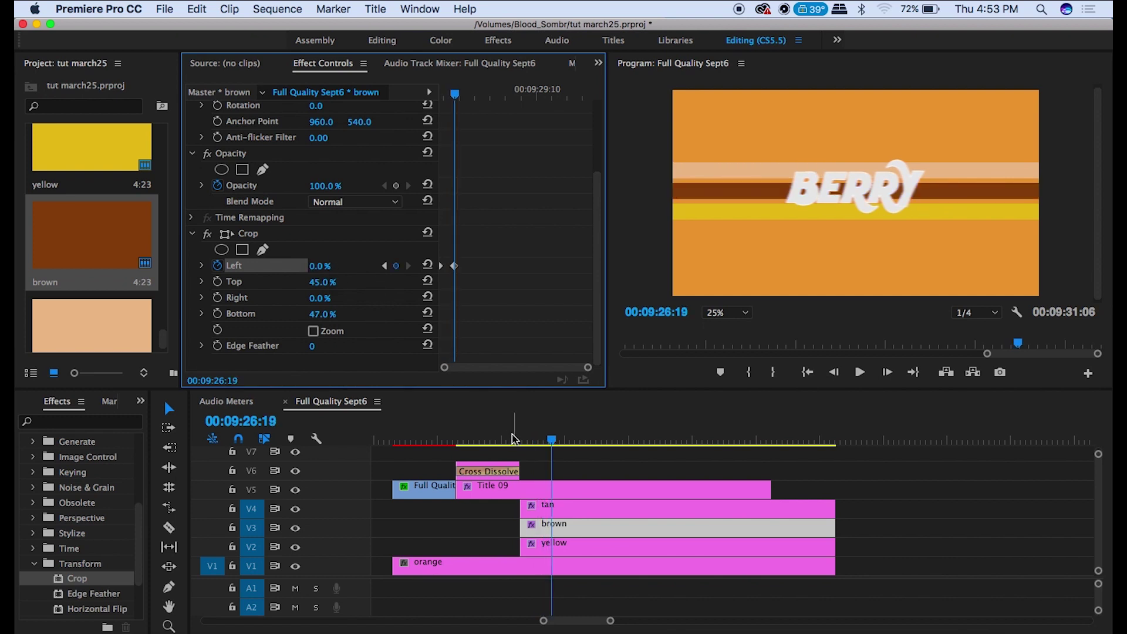
left_click(519, 439)
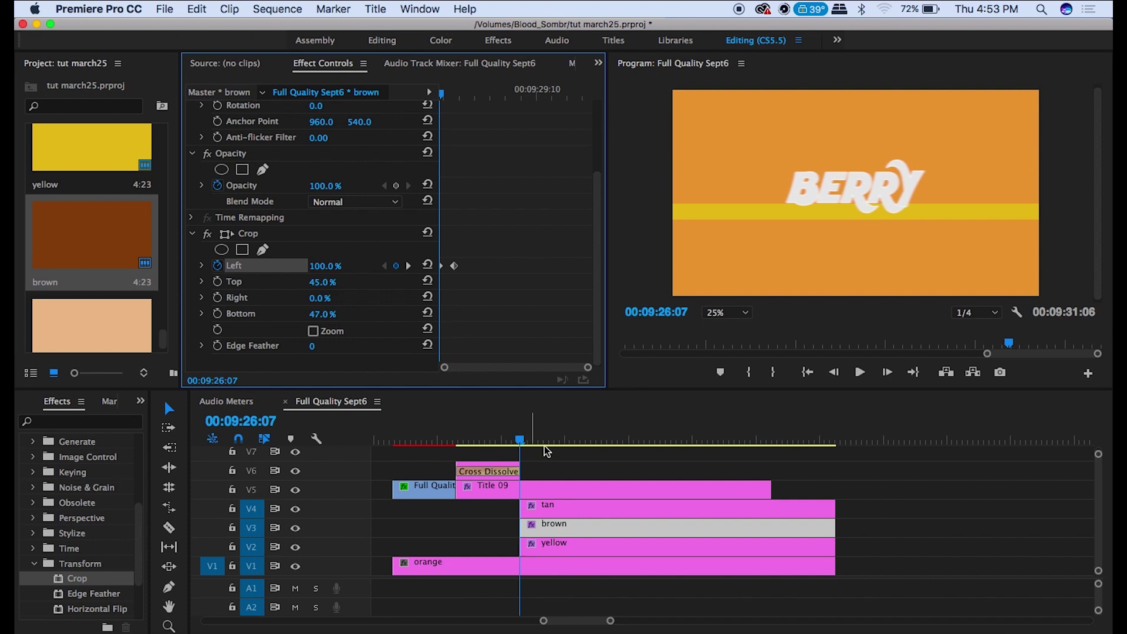
Keyframe the yellow bar's Left crop from 100% to 0% so it wipes in too
left_click(606, 548)
scroll(477, 314, "down", 3)
left_click(229, 266)
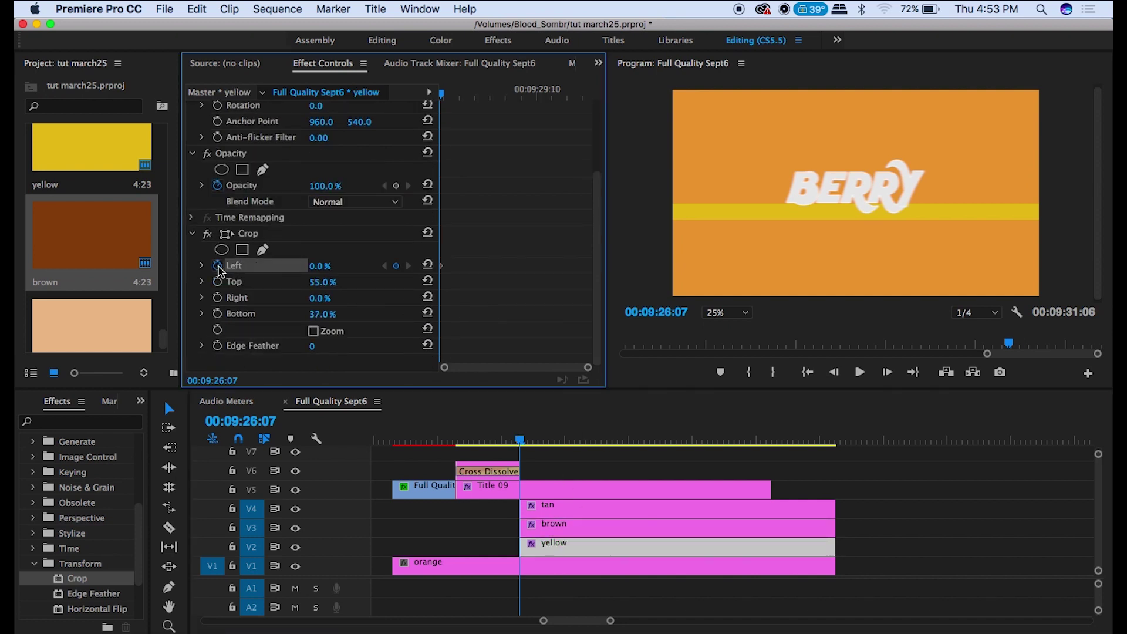
left_click_drag(313, 268, 316, 334)
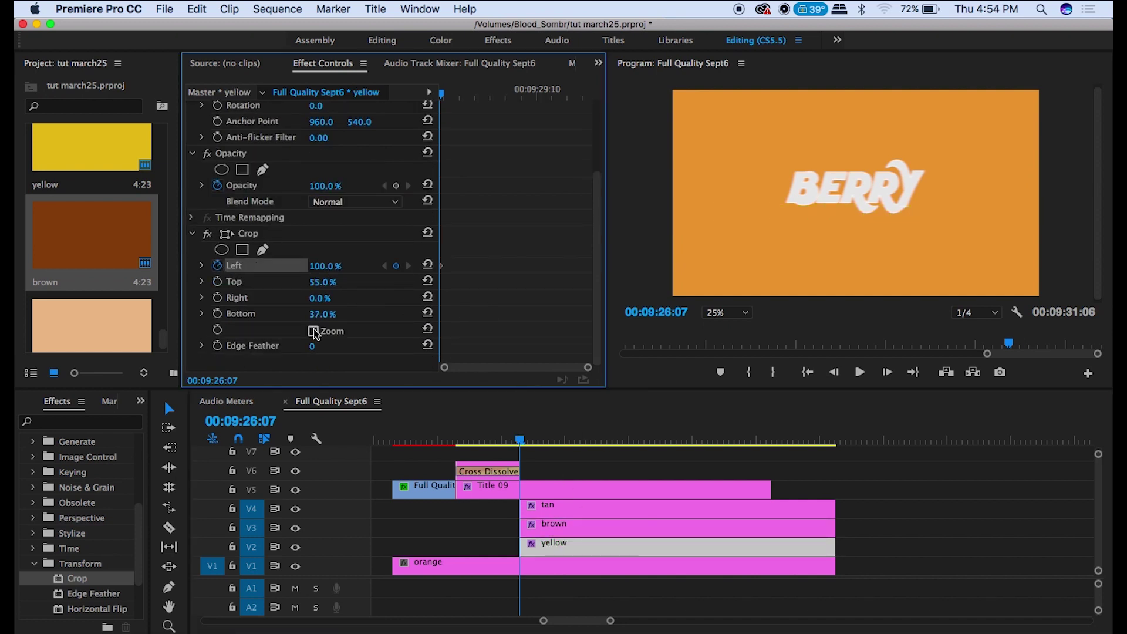
key("Right")
key("Right")
key("Right")
key("Right")
key("Right")
key("Right")
key("Right")
key("Right")
key("Right")
key("Right")
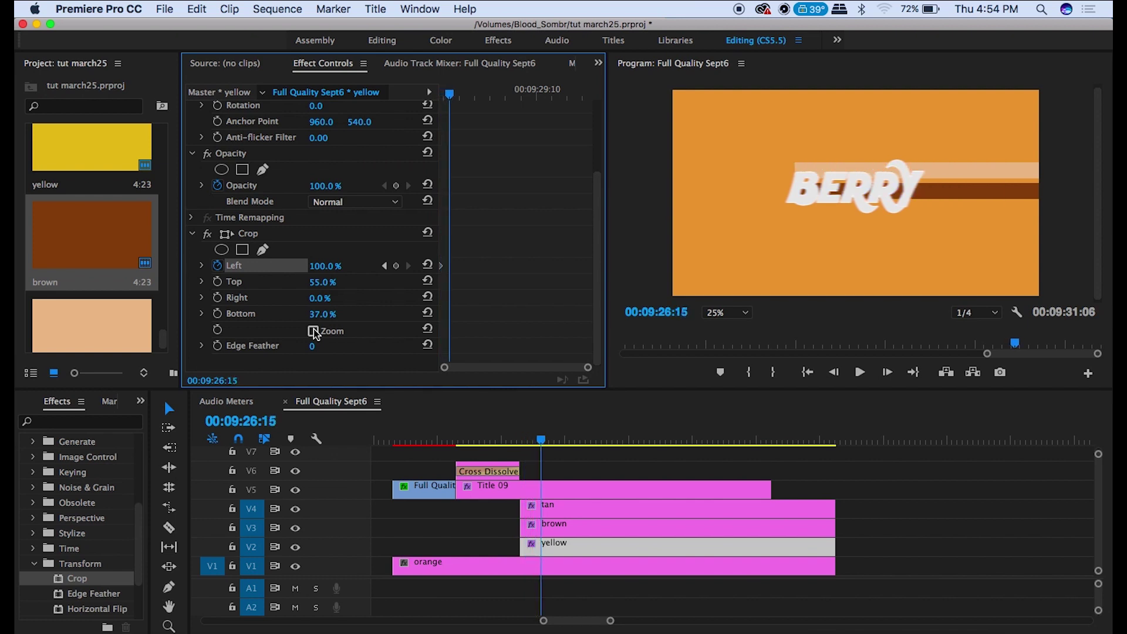
key("Right")
key("Right")
left_click_drag(317, 283, 311, 283)
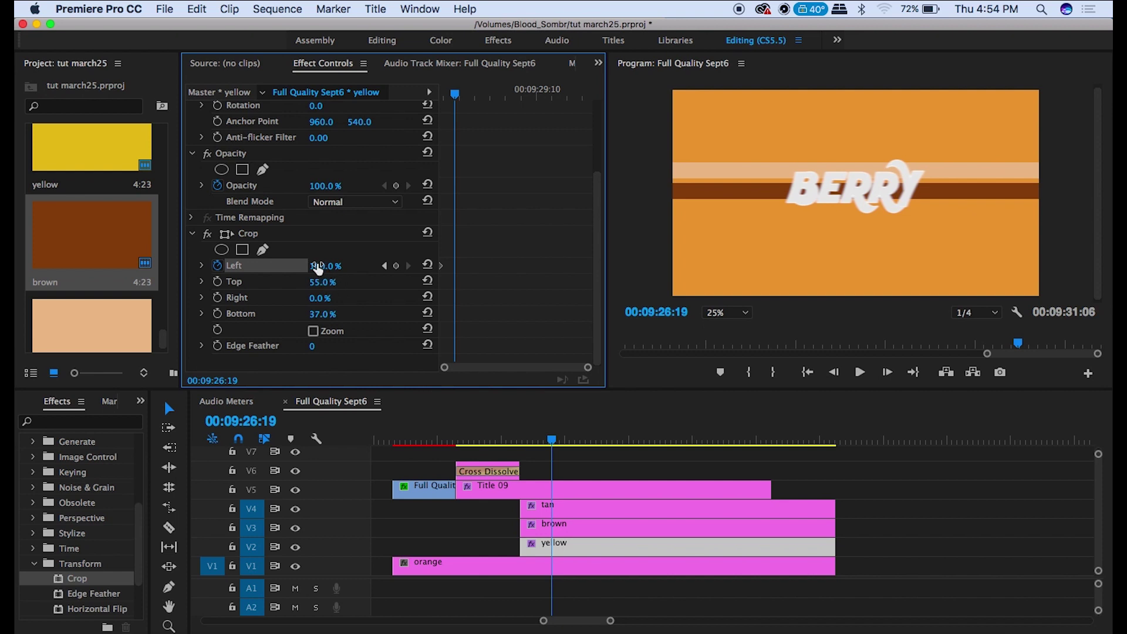
left_click_drag(324, 265, 252, 265)
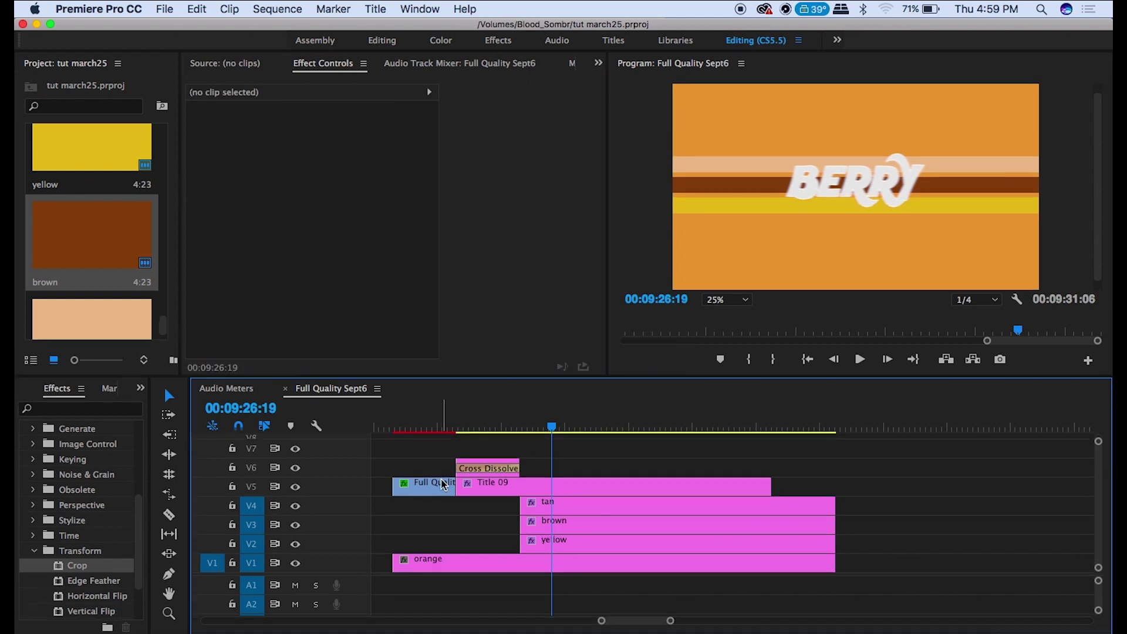
left_click(443, 484)
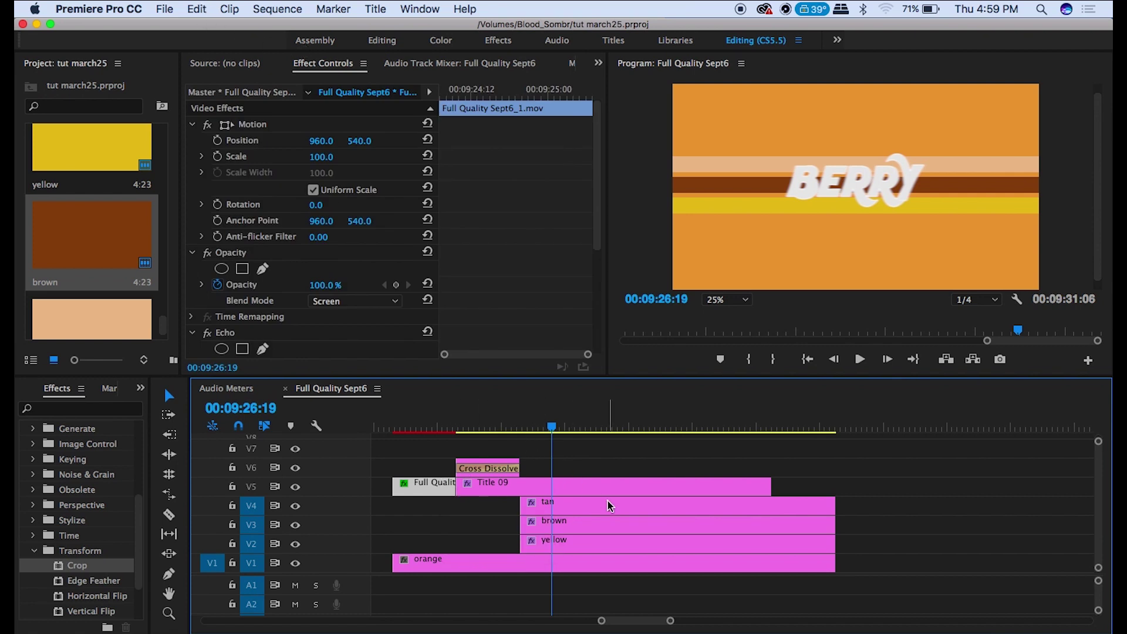
Paste the title's attributes onto the tan, brown and yellow clips with Echo and Motion unchecked
left_click_drag(868, 500, 788, 553)
left_click(198, 8)
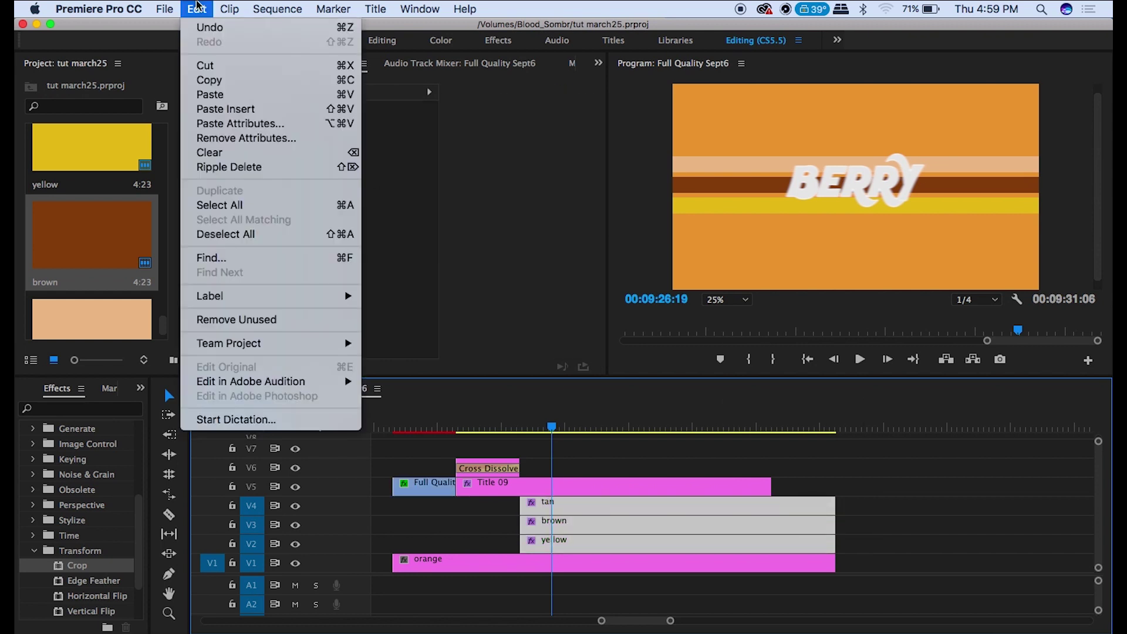
left_click(278, 126)
left_click(473, 253)
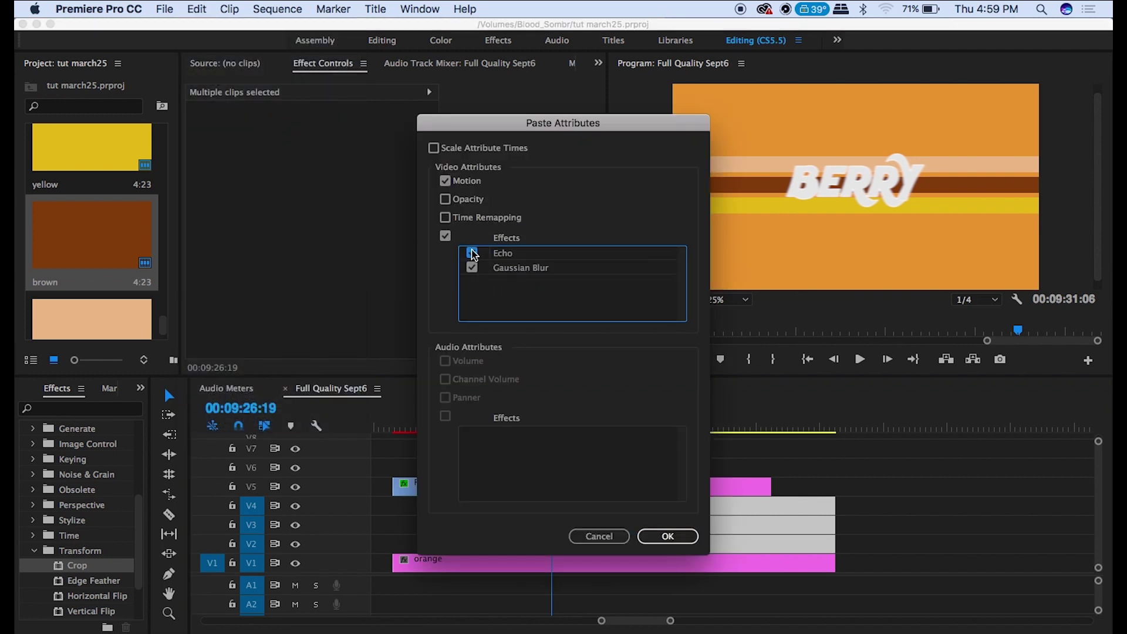
left_click(445, 181)
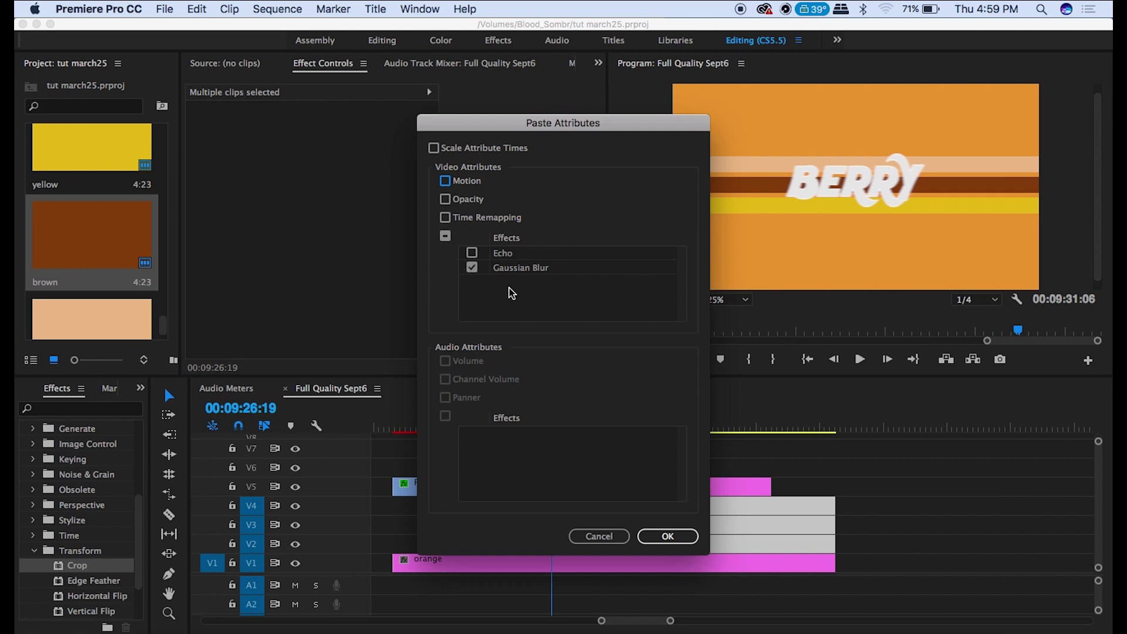
left_click(662, 536)
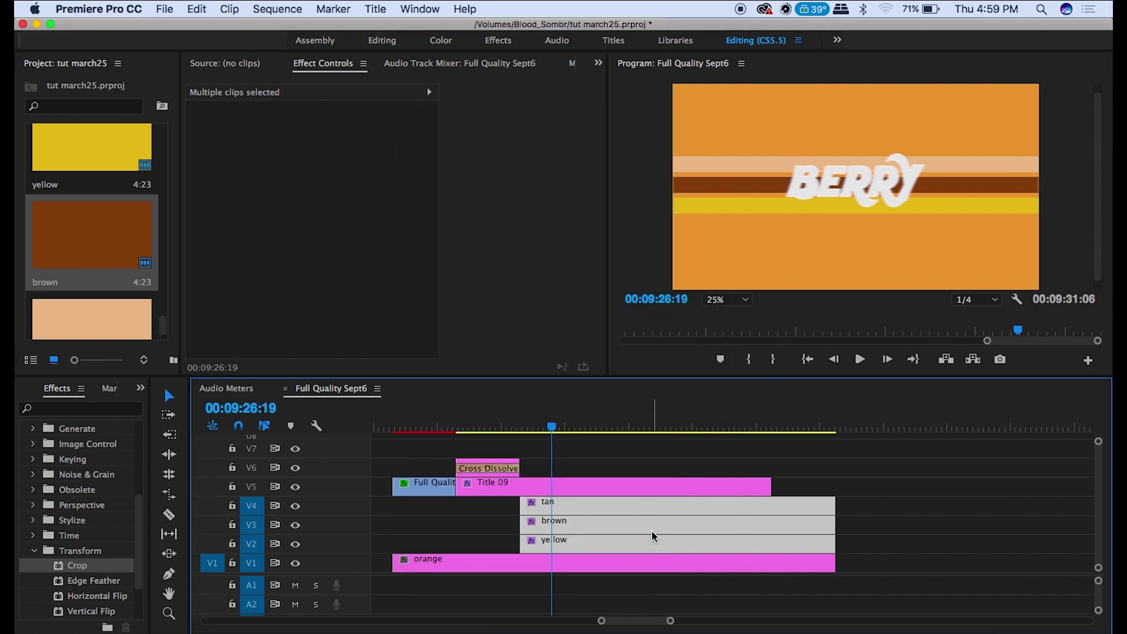
Set the tan bar's blur direction, and blur the brown and yellow bars horizontally only
left_click(564, 506)
left_click(336, 317)
left_click(358, 330)
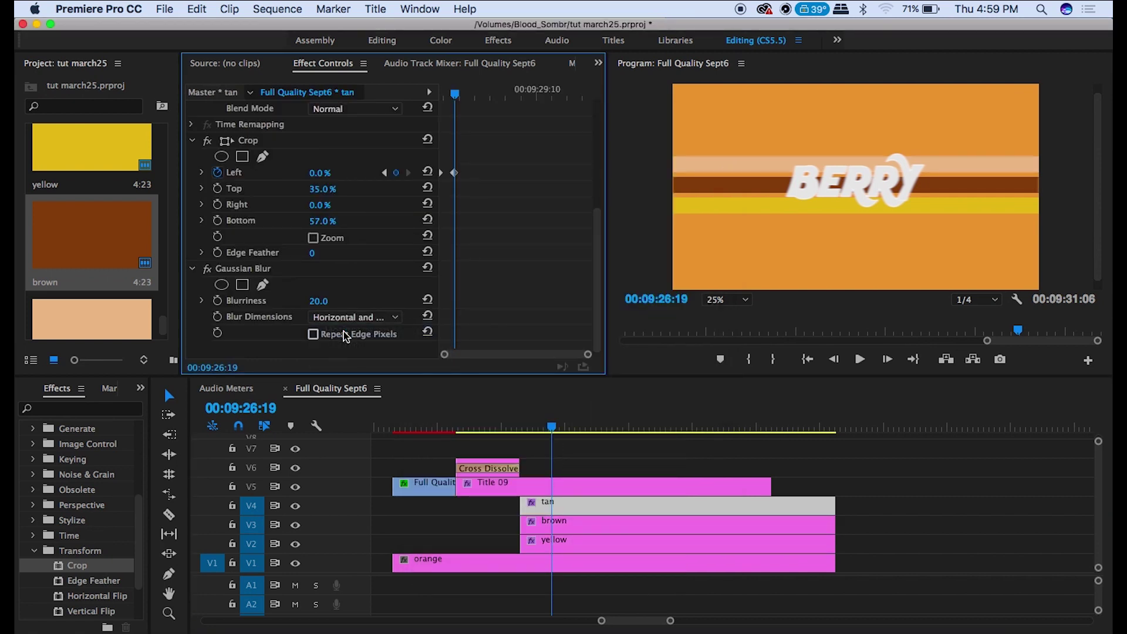
left_click(580, 526)
scroll(496, 256, "down", 5)
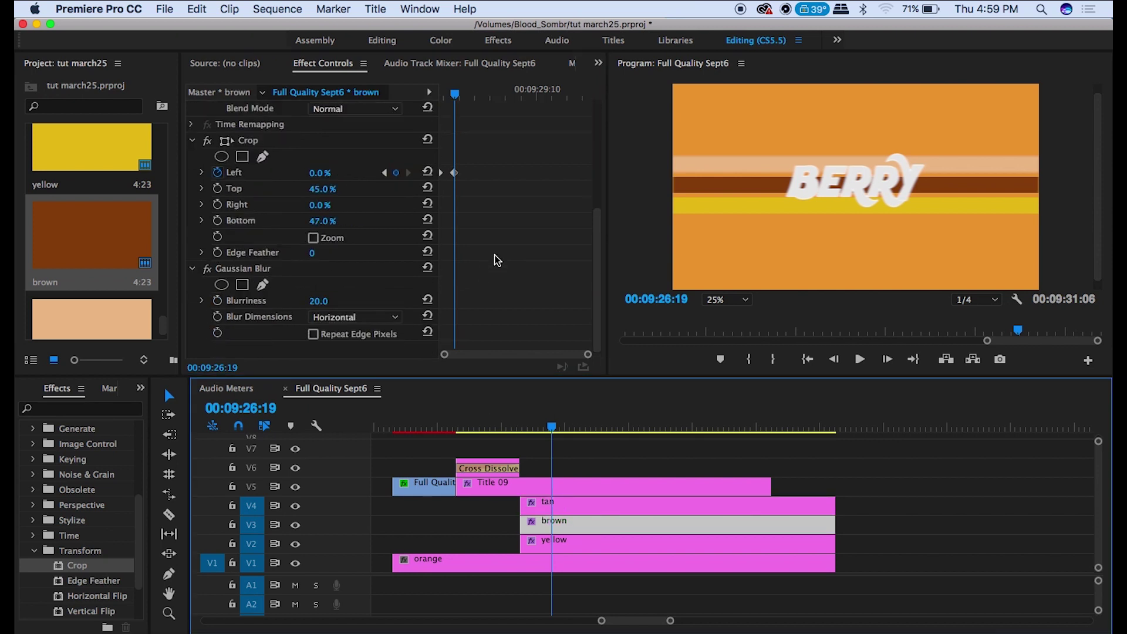
left_click(387, 318)
left_click(407, 345)
left_click(587, 544)
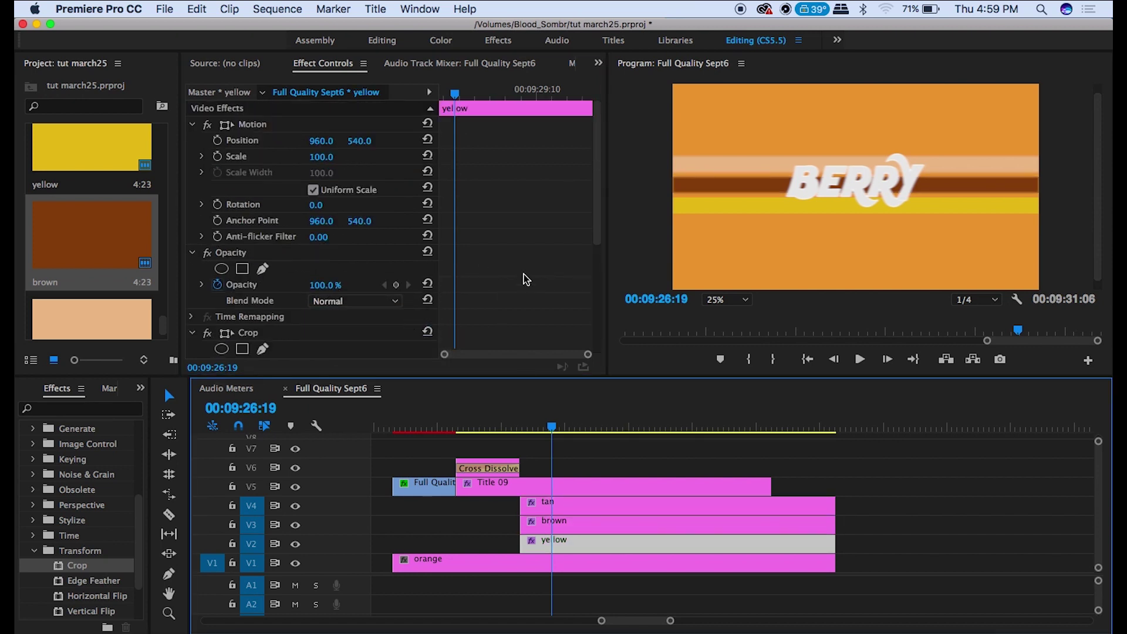
scroll(525, 280, "down", 5)
left_click(399, 317)
left_click(399, 345)
Delay the brown bar to 26:19 and the yellow bar to 27:07, then trim their ends to line up
left_click_drag(519, 428, 551, 423)
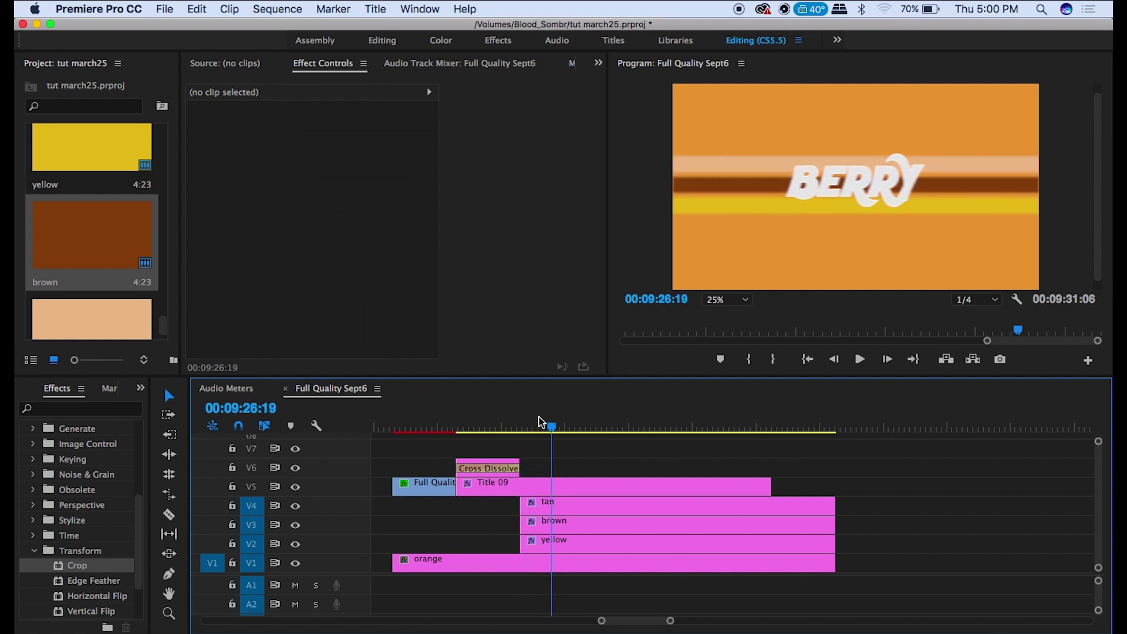
left_click_drag(592, 526, 625, 531)
key("space")
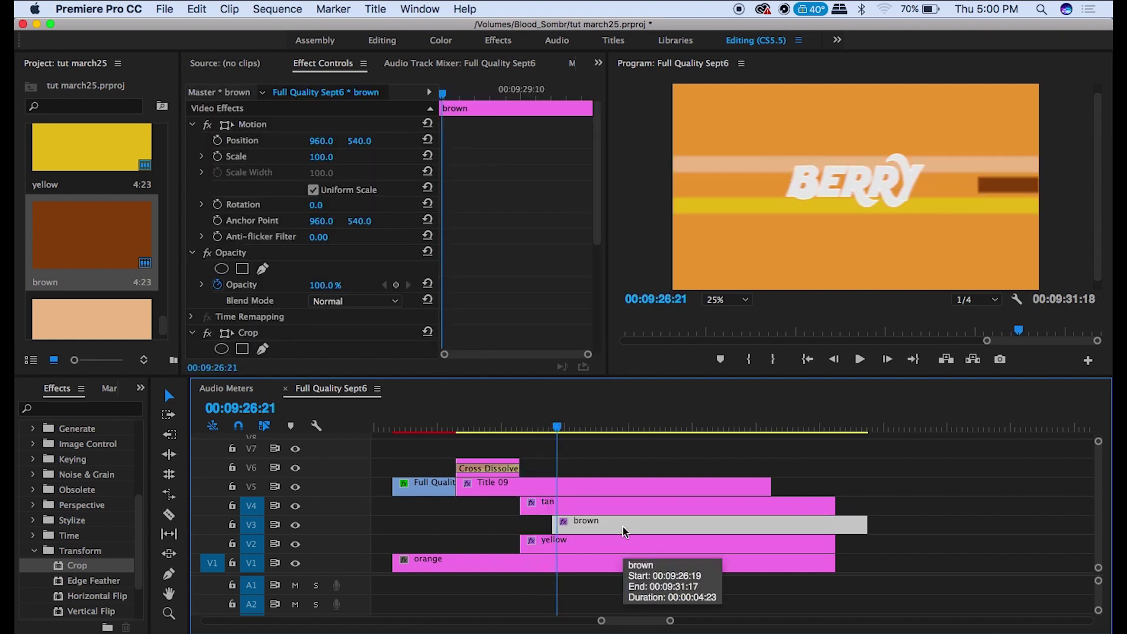
key("space")
left_click_drag(627, 543, 690, 544)
left_click_drag(892, 494, 835, 545)
left_click(882, 496)
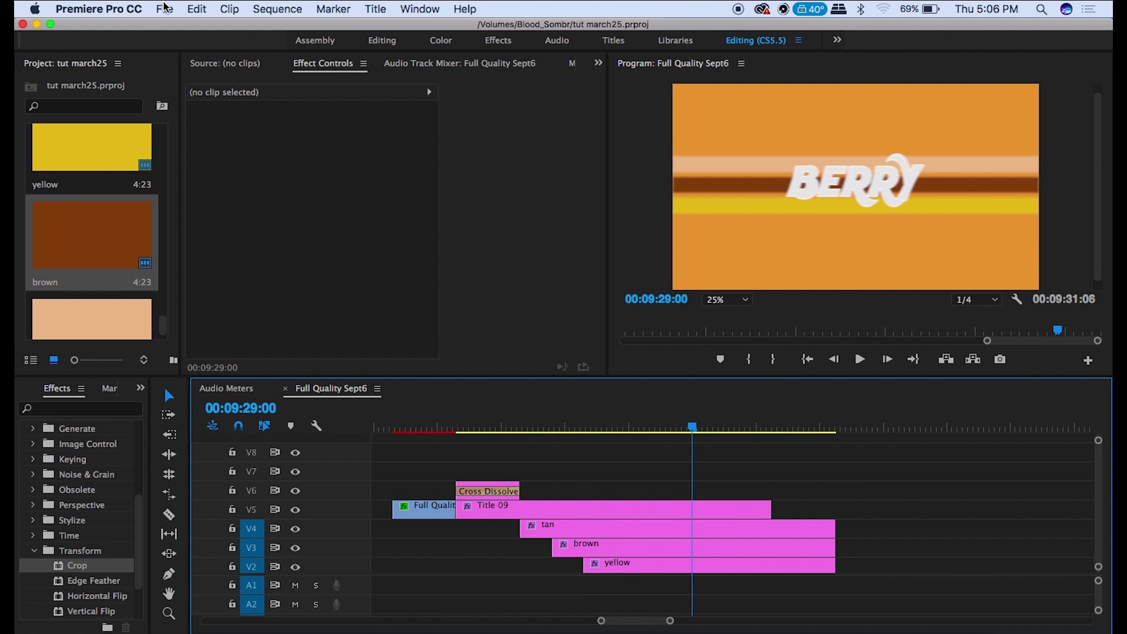
Create a Black Video clip and place it on V8, extended across the whole intro
left_click(163, 7)
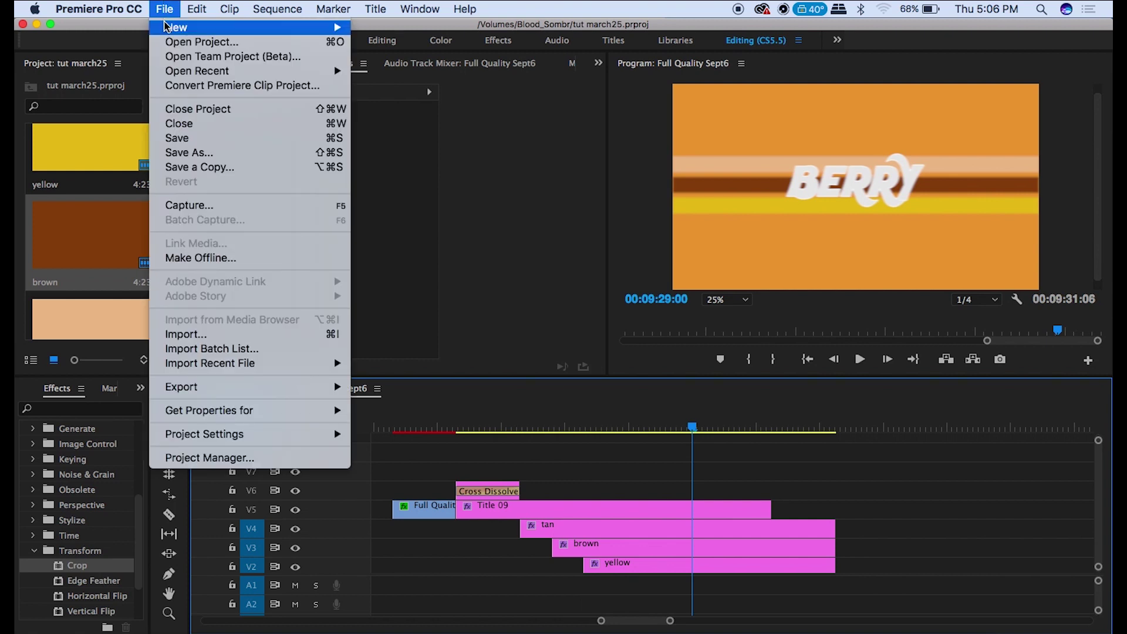
mouse_move(191, 30)
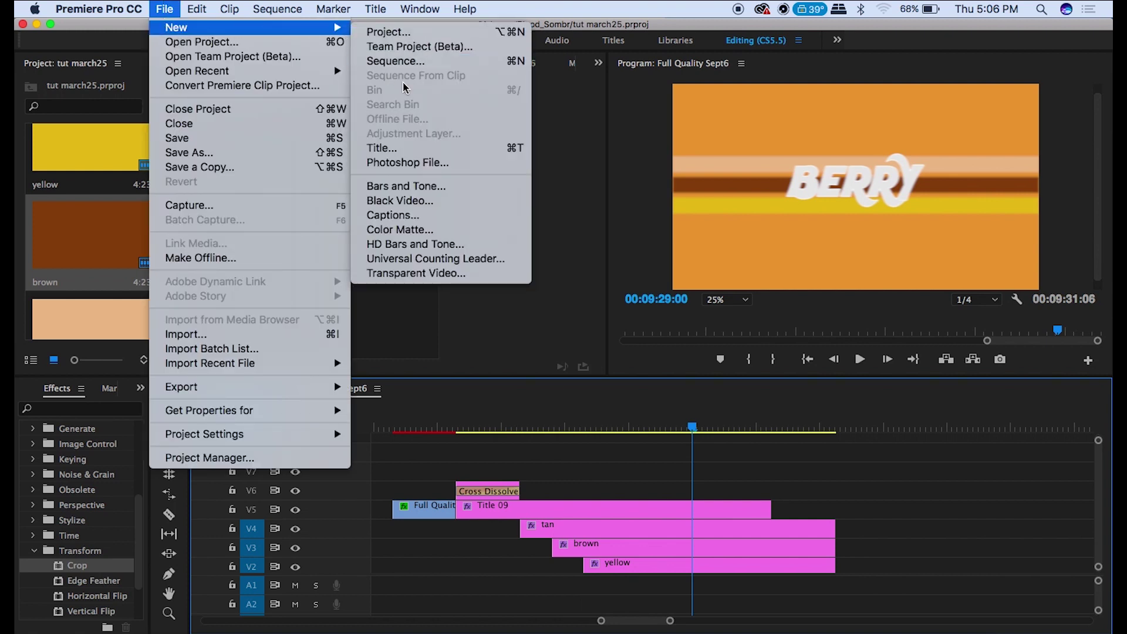
left_click(521, 205)
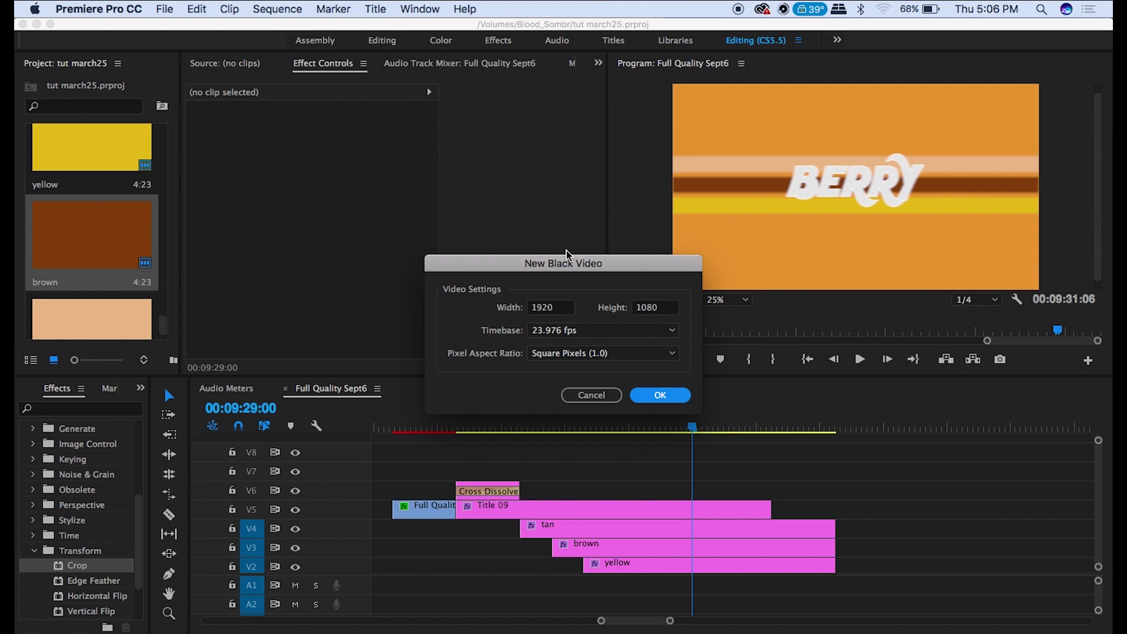
left_click(655, 394)
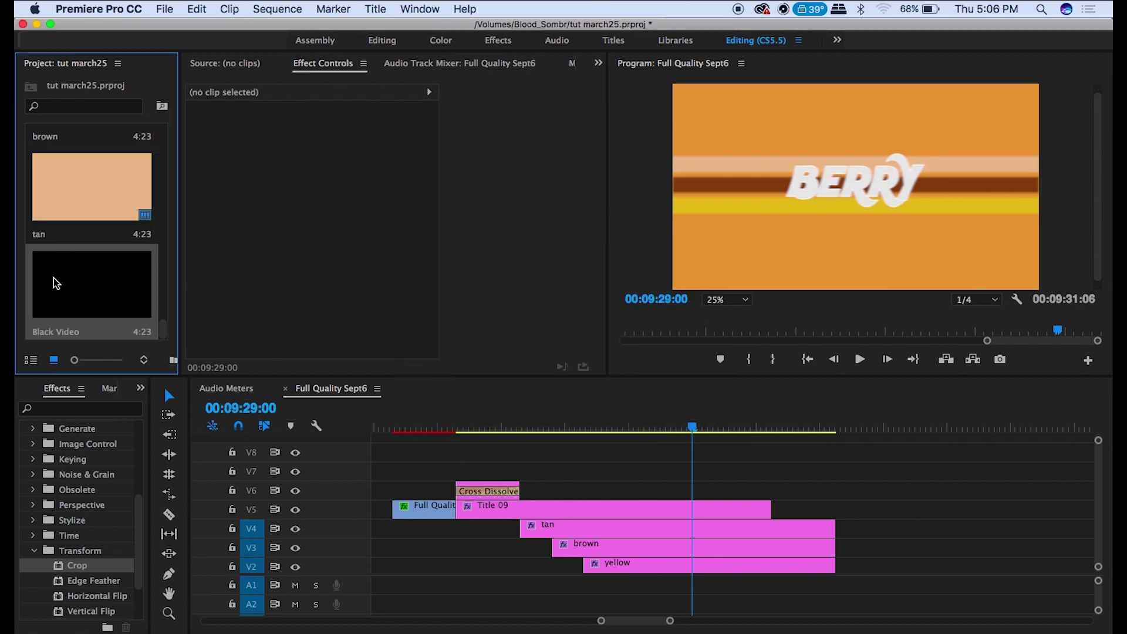
left_click_drag(91, 284, 397, 452)
left_click_drag(704, 459, 835, 455)
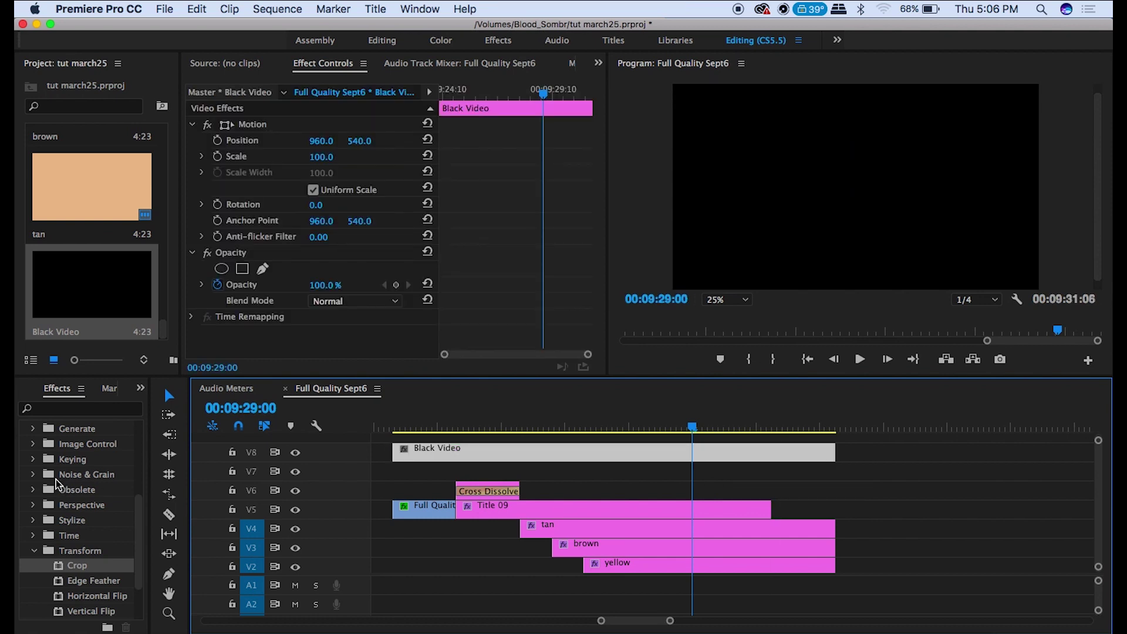
double_click(47, 477)
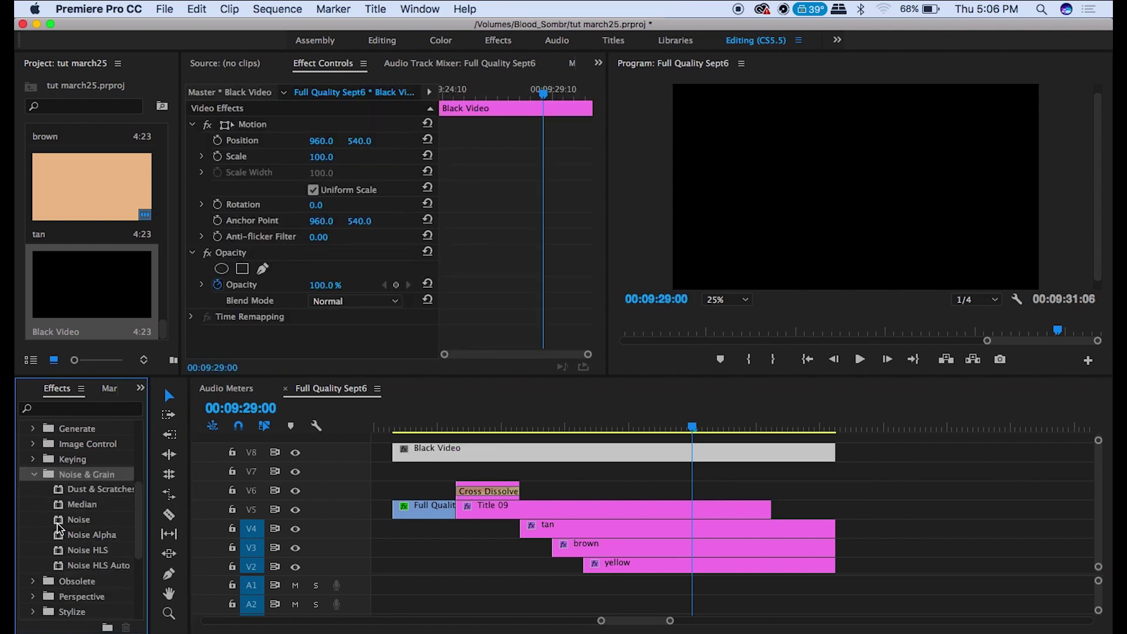
Apply the Noise effect to the Black Video with Amount of Noise set to 30%
left_click_drag(73, 520, 416, 452)
scroll(478, 312, "down", 4)
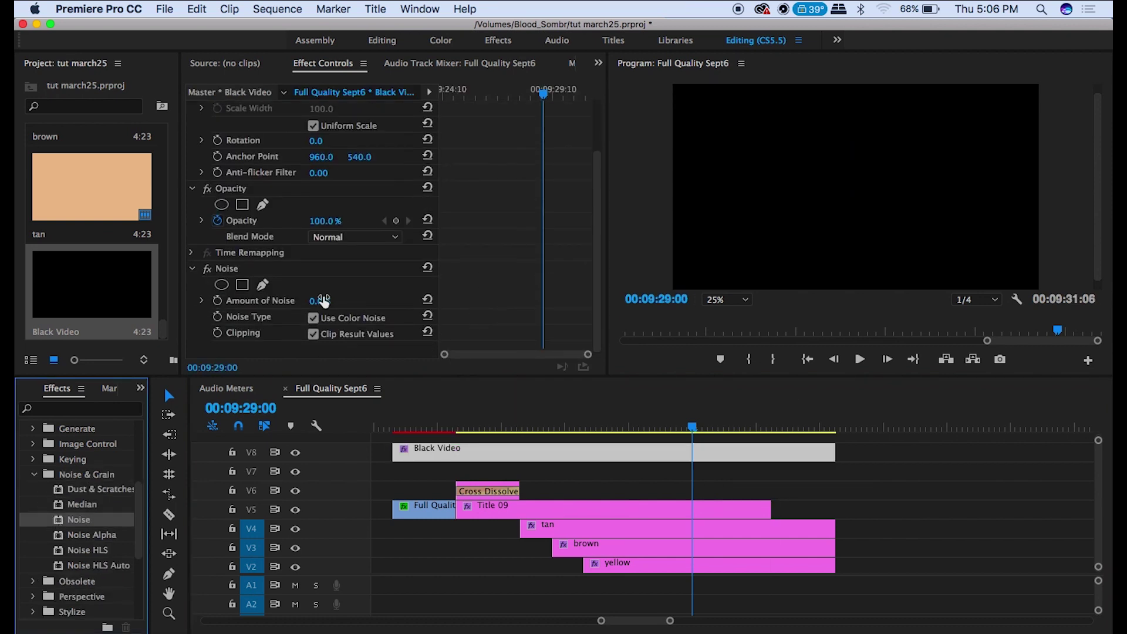
left_click(322, 300)
type("30")
key("Return")
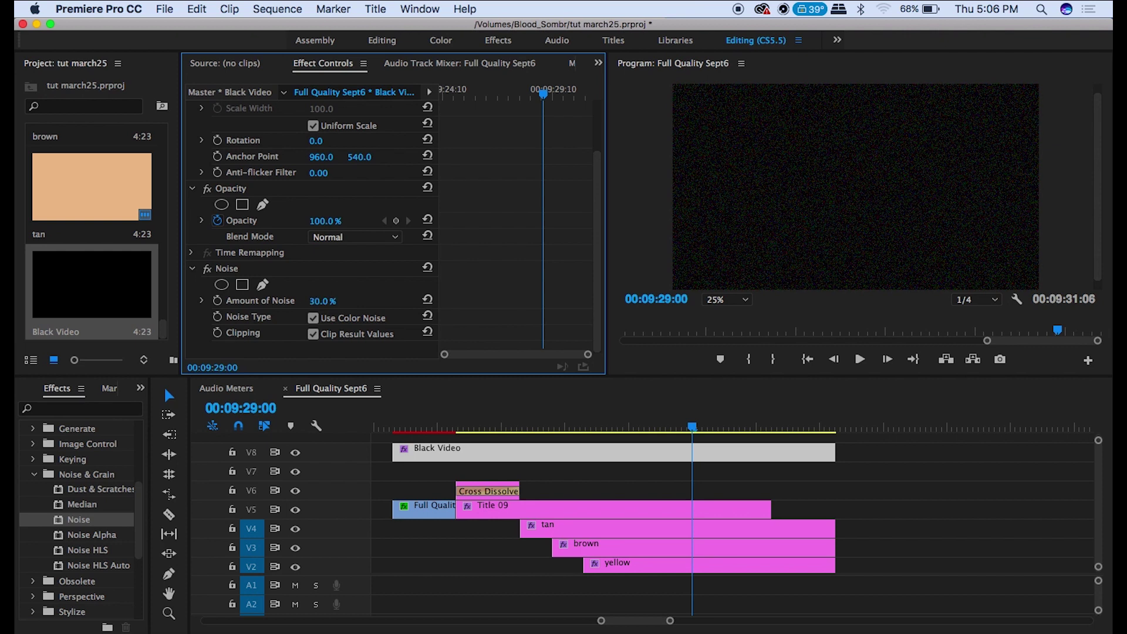
Set the Black Video's opacity blend mode to Linear Dodge (Add)
left_click(644, 486)
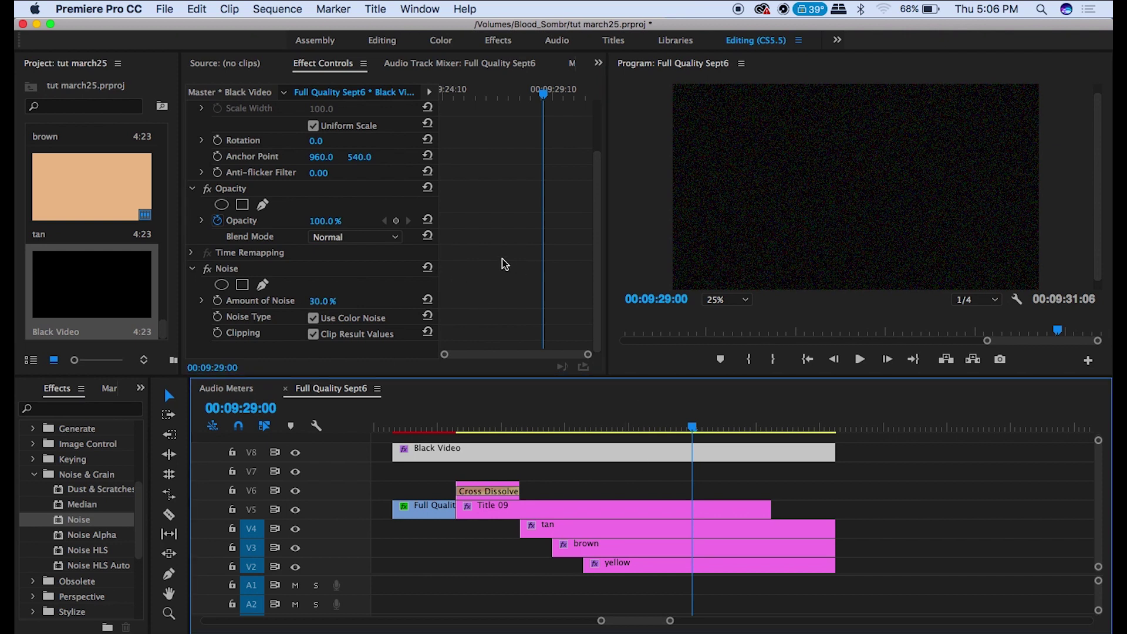
left_click(364, 236)
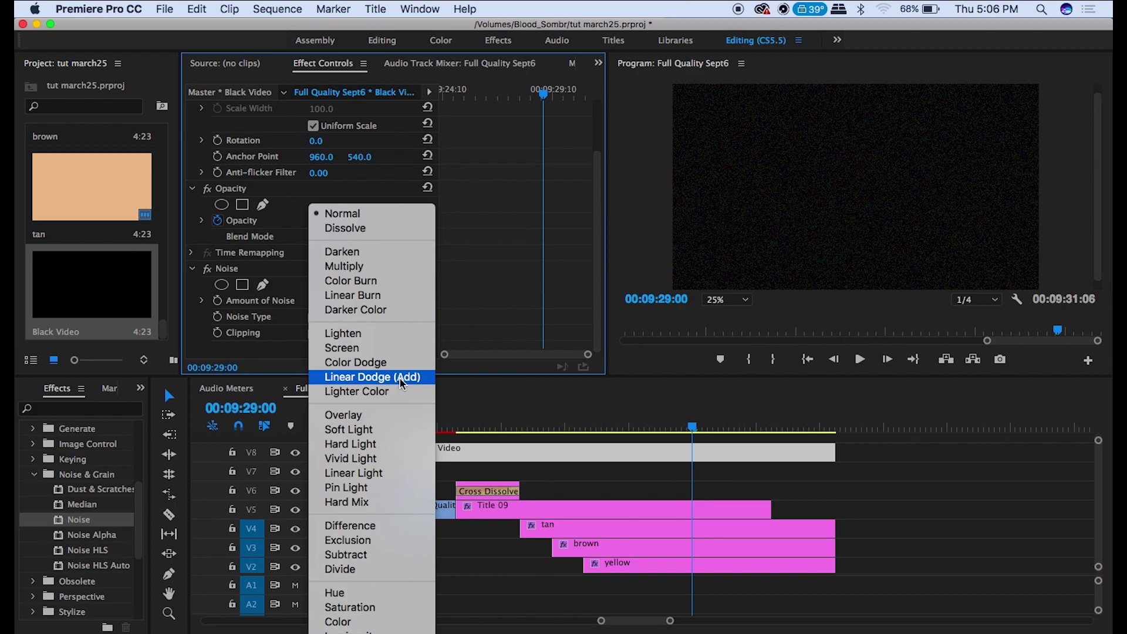
left_click(376, 374)
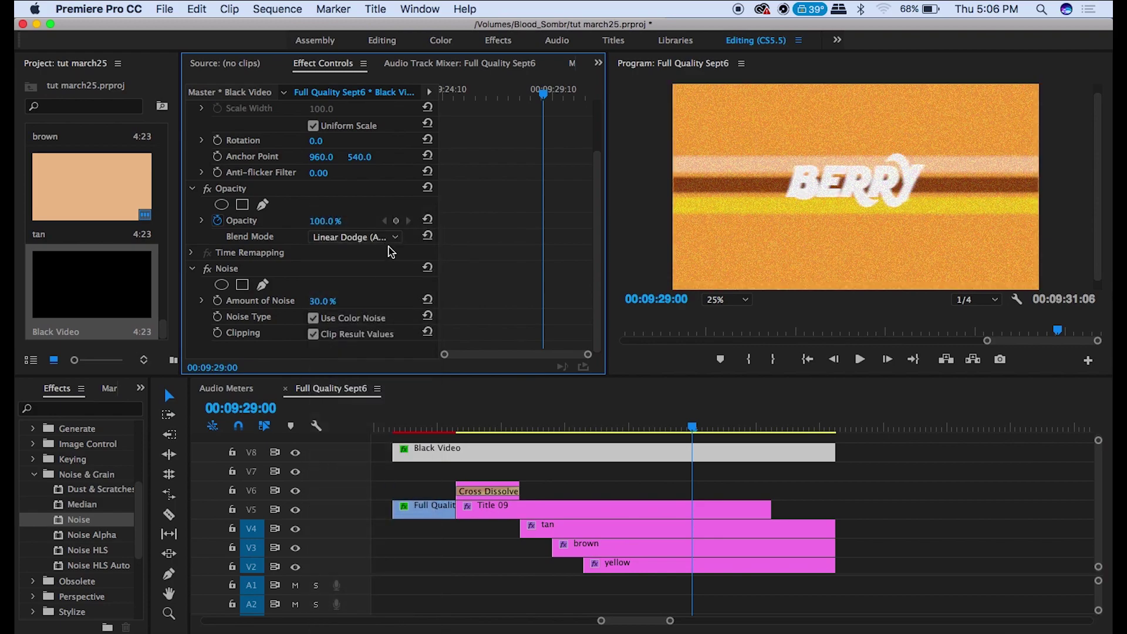